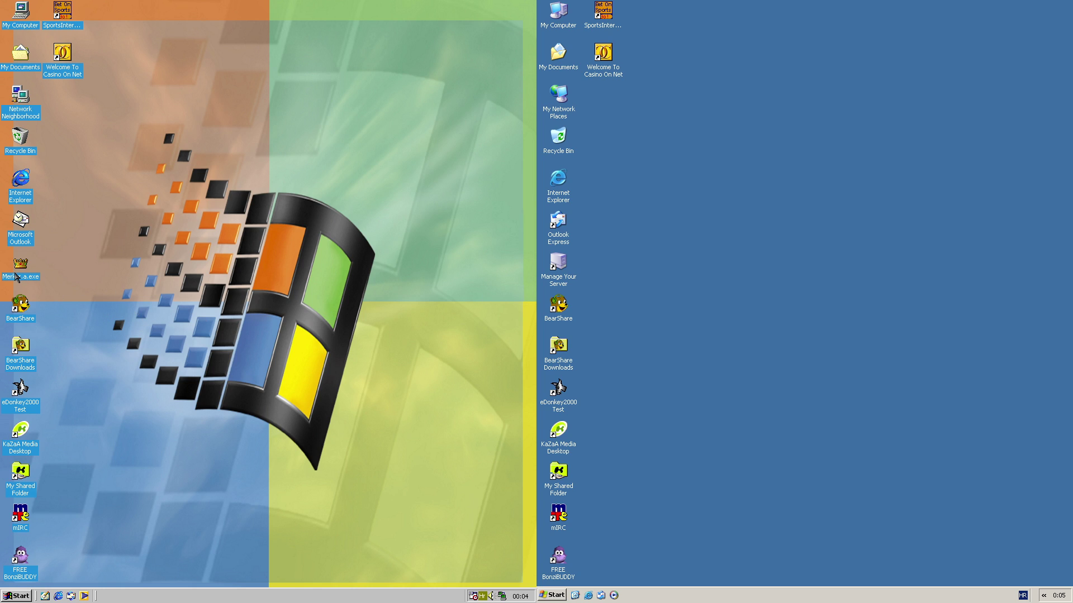
{"action": "left_click", "coordinate": [19, 242]}
{"action": "left_click_drag", "start_coordinate": [52, 301], "coordinate": [14, 496]}
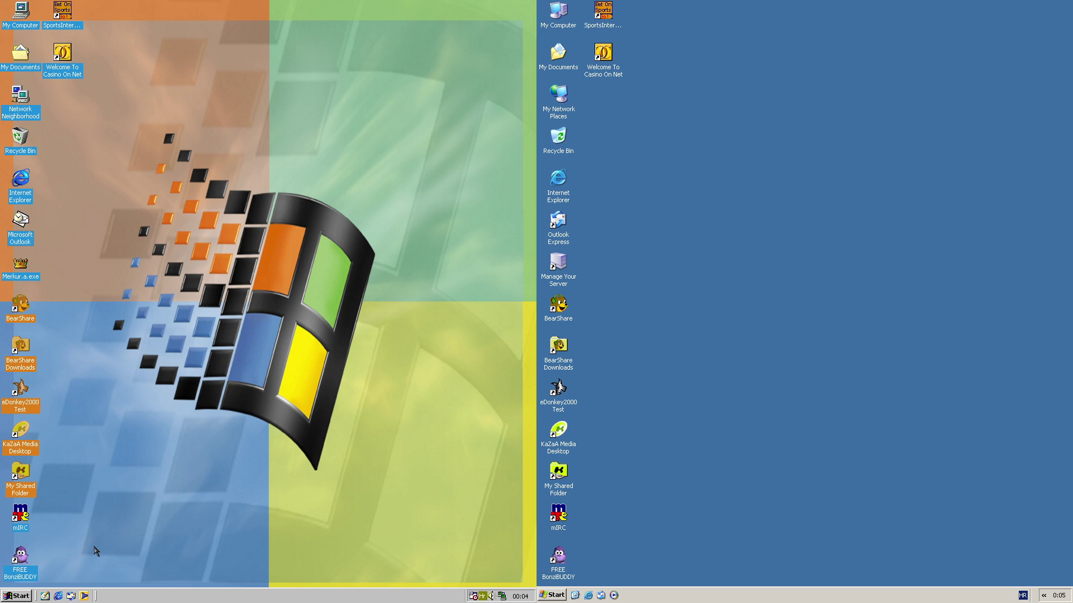
{"action": "left_click", "coordinate": [23, 519]}
{"action": "left_click", "coordinate": [63, 534]}
{"action": "left_click", "coordinate": [15, 577]}
{"action": "left_click", "coordinate": [64, 61]}
{"action": "left_click", "coordinate": [63, 16]}
{"action": "left_click", "coordinate": [157, 295]}
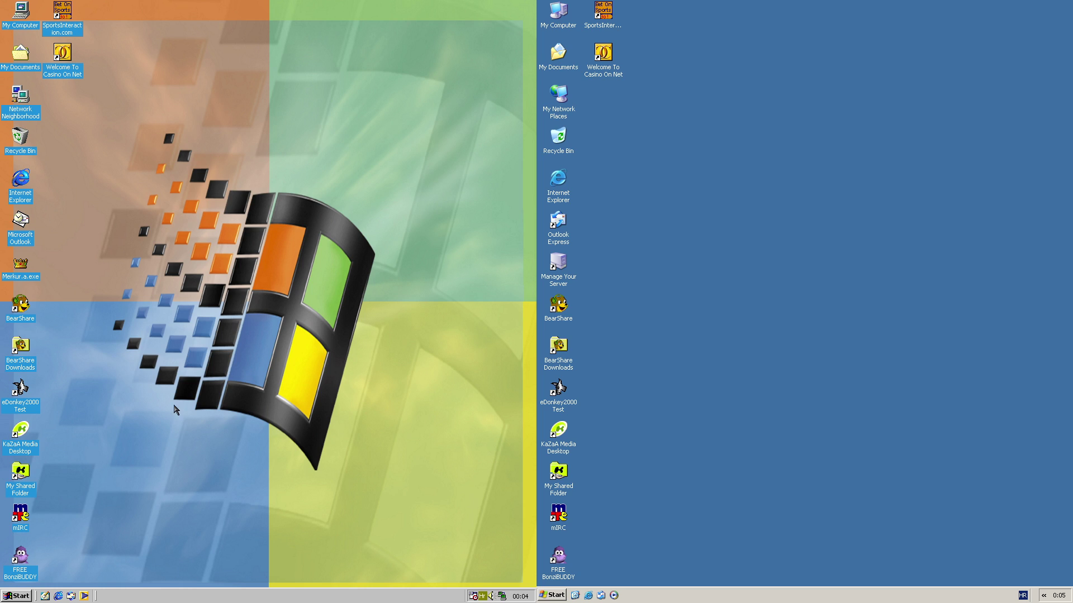
Step: Open Microsoft Outlook on the left machine, display the Outbox, and shrink the window to a short strip near the desktop's upper edge
{"action": "double_click", "coordinate": [21, 220]}
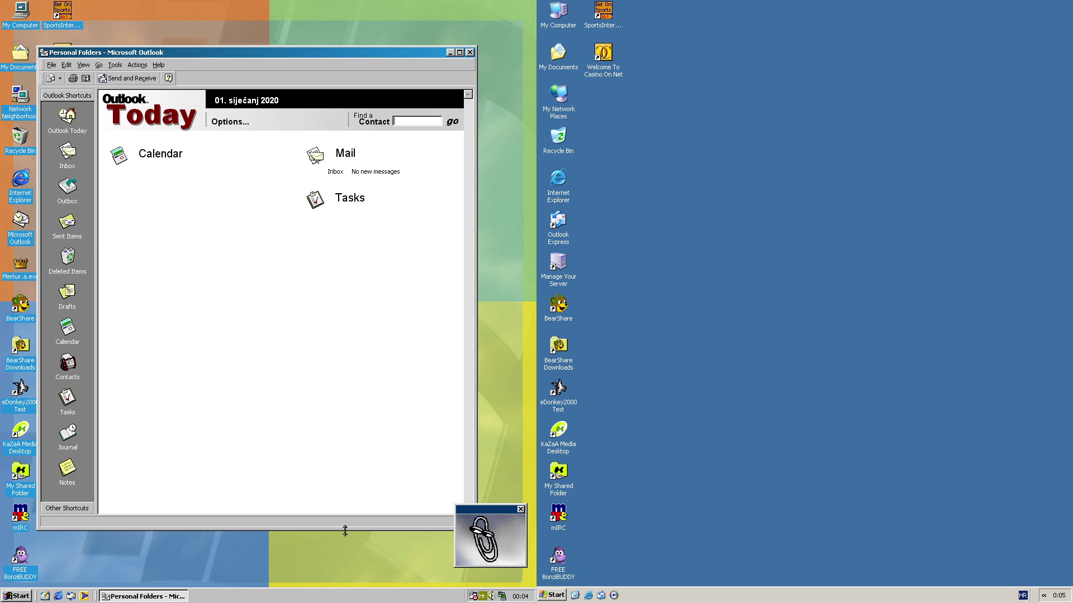
{"action": "left_click_drag", "start_coordinate": [344, 529], "coordinate": [173, 207]}
{"action": "left_click", "coordinate": [67, 186]}
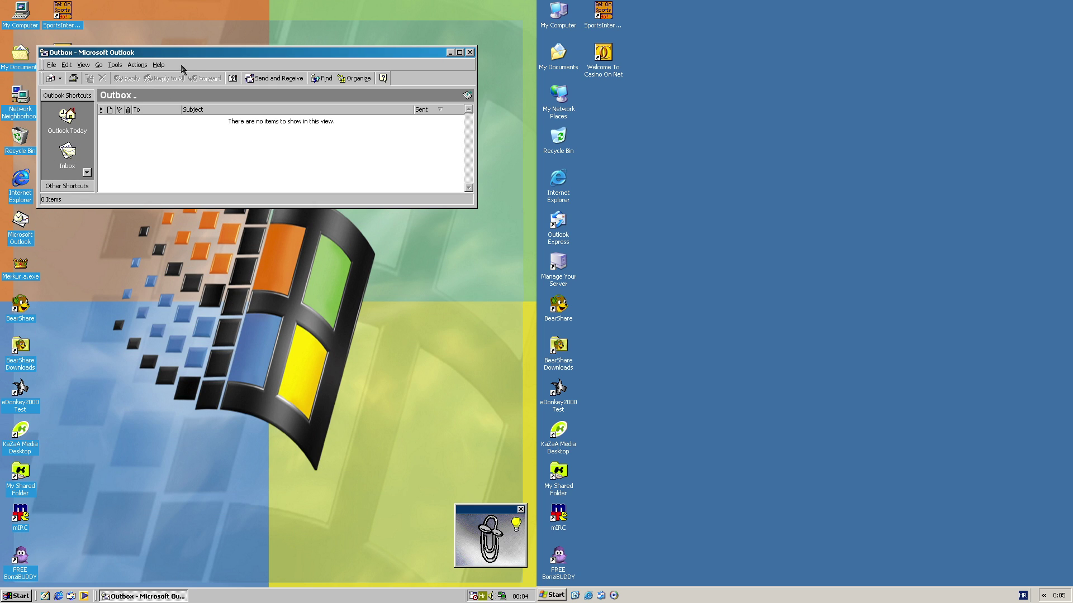
{"action": "left_click_drag", "start_coordinate": [186, 52], "coordinate": [204, 23]}
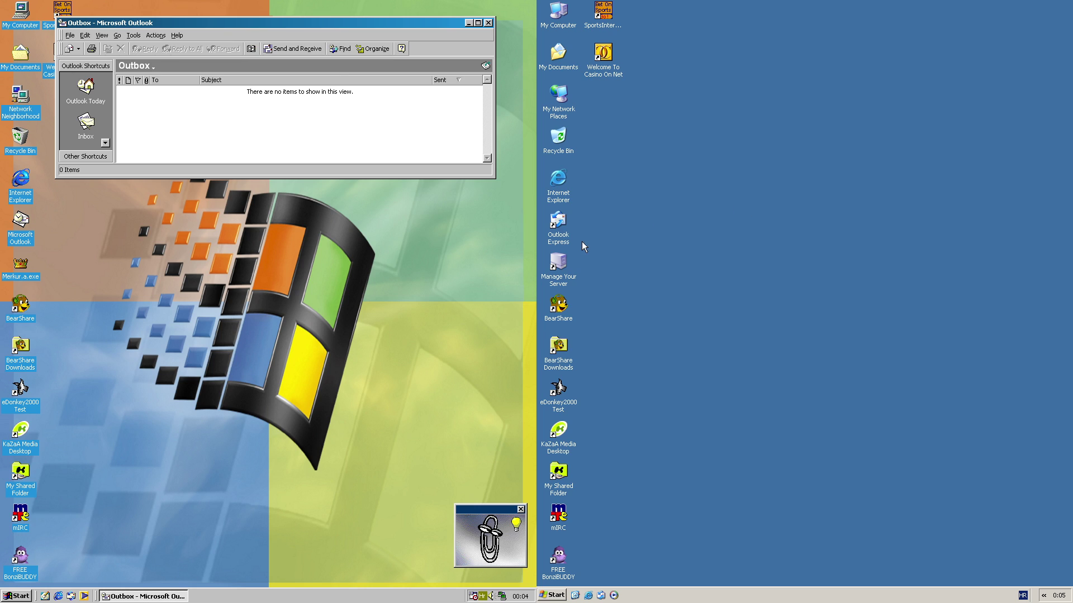
Step: Open Outlook Express on the right machine to view its start page, and close it again
{"action": "double_click", "coordinate": [557, 227]}
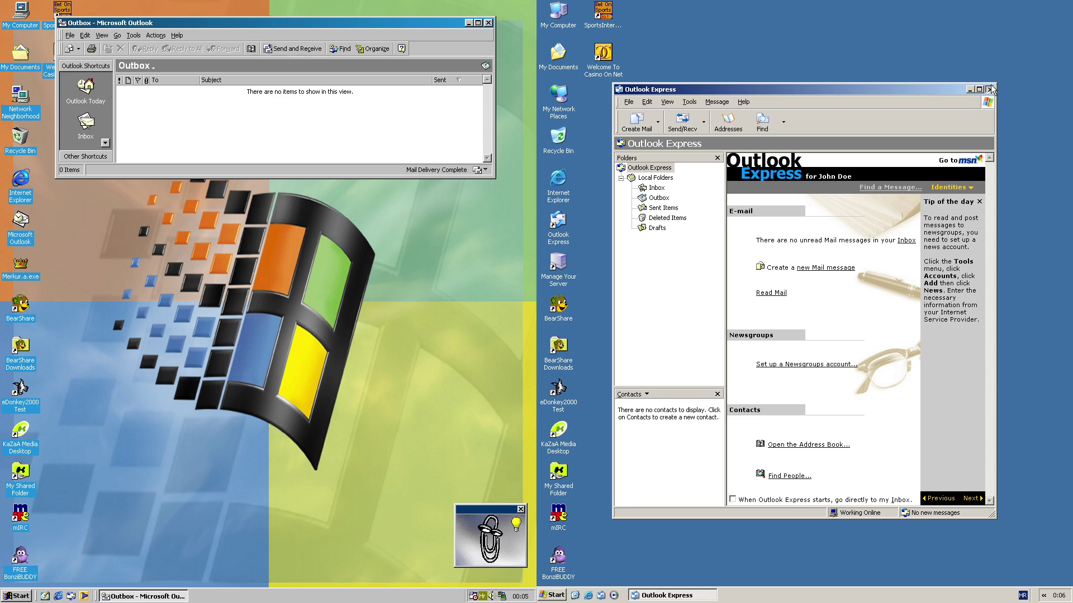
{"action": "left_click", "coordinate": [989, 88]}
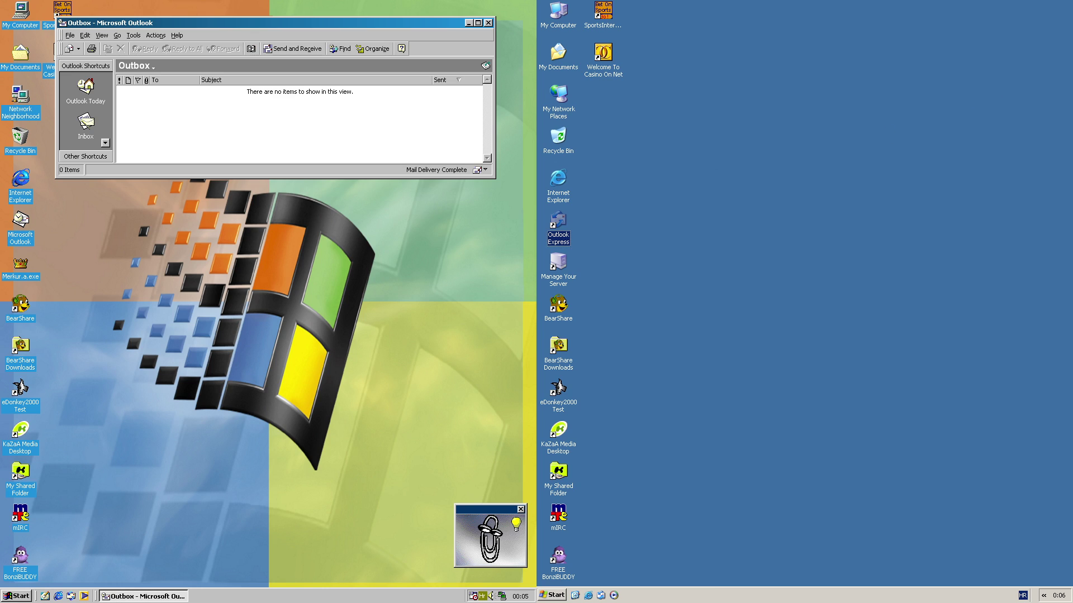
Step: Launch BearShare, eDonkey2000 and KaZaA Media Desktop on the left machine
{"action": "double_click", "coordinate": [20, 307]}
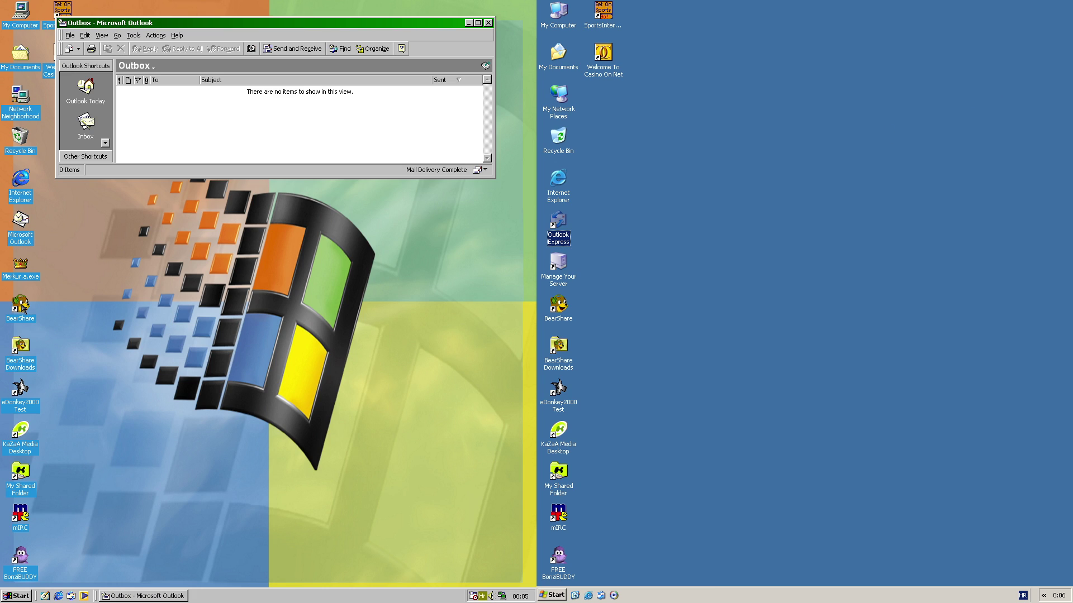
{"action": "double_click", "coordinate": [21, 407]}
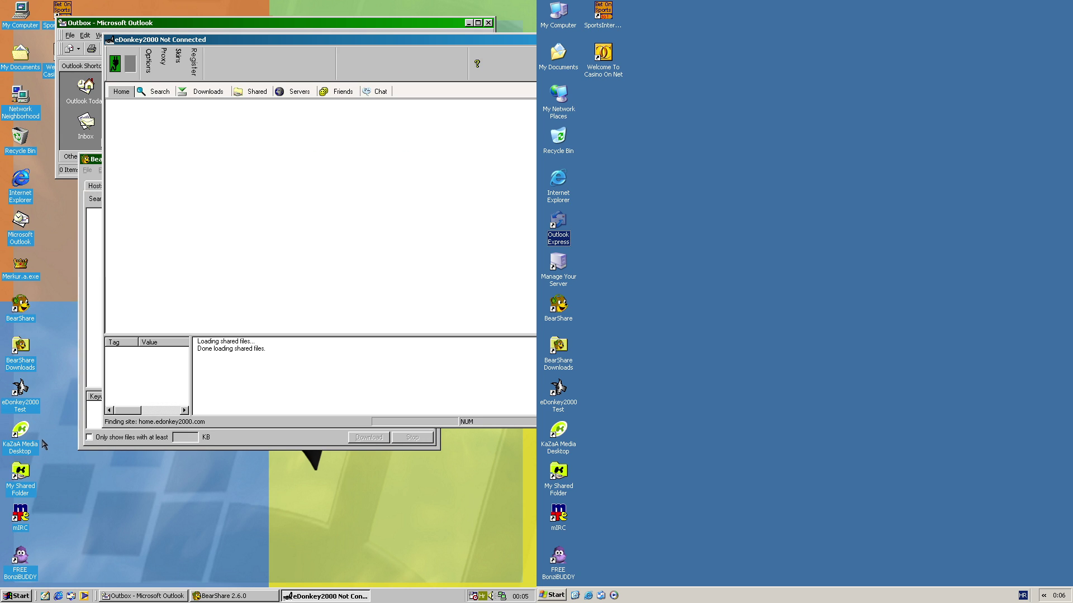
{"action": "double_click", "coordinate": [22, 438]}
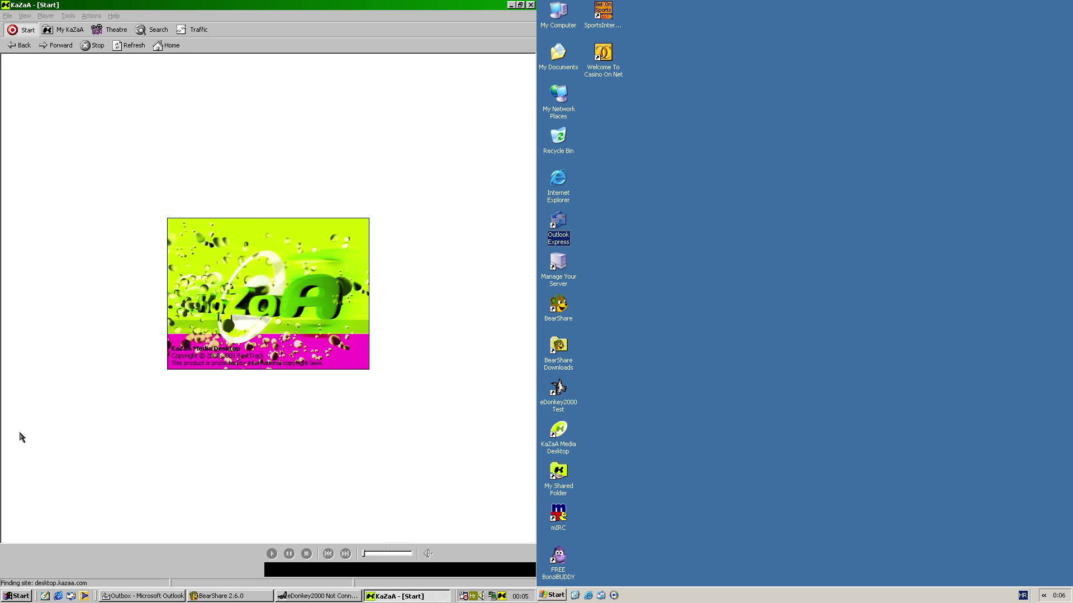
Step: Restore the KaZaA window from full screen, cancel its New User Wizard, and shrink and move the window to the lower desktop
{"action": "double_click", "coordinate": [306, 5]}
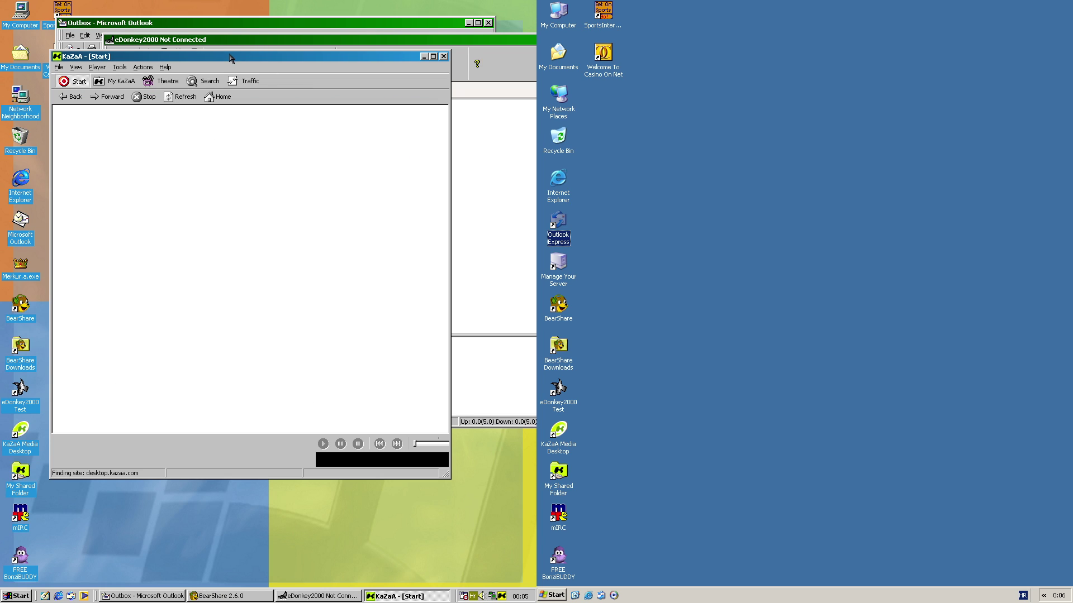
{"action": "left_click_drag", "start_coordinate": [231, 58], "coordinate": [253, 103]}
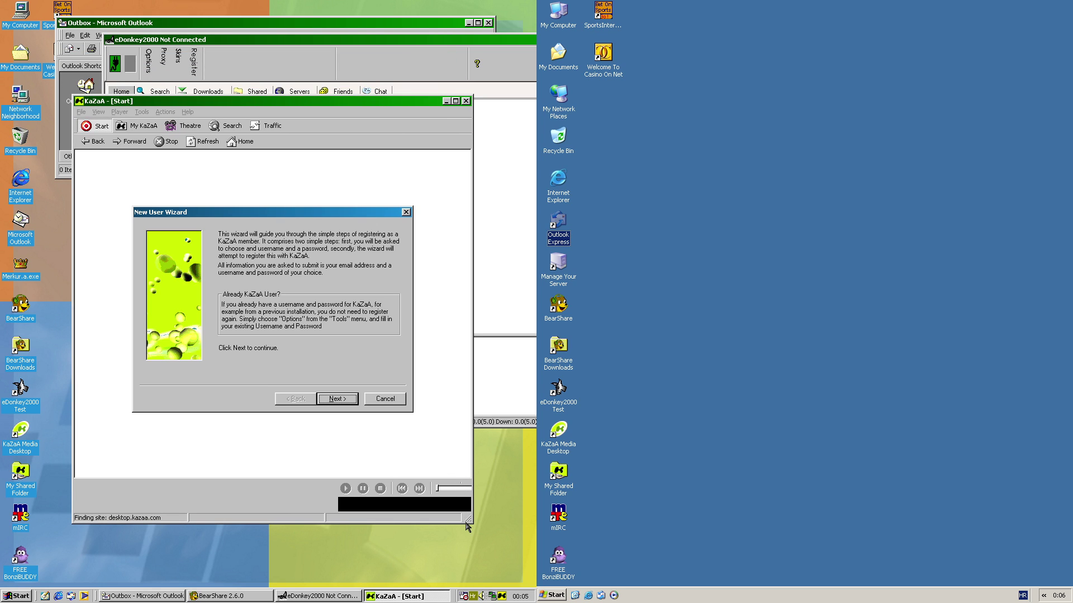
{"action": "left_click", "coordinate": [383, 398]}
{"action": "left_click_drag", "start_coordinate": [467, 518], "coordinate": [454, 355]}
{"action": "left_click_drag", "start_coordinate": [284, 104], "coordinate": [253, 285]}
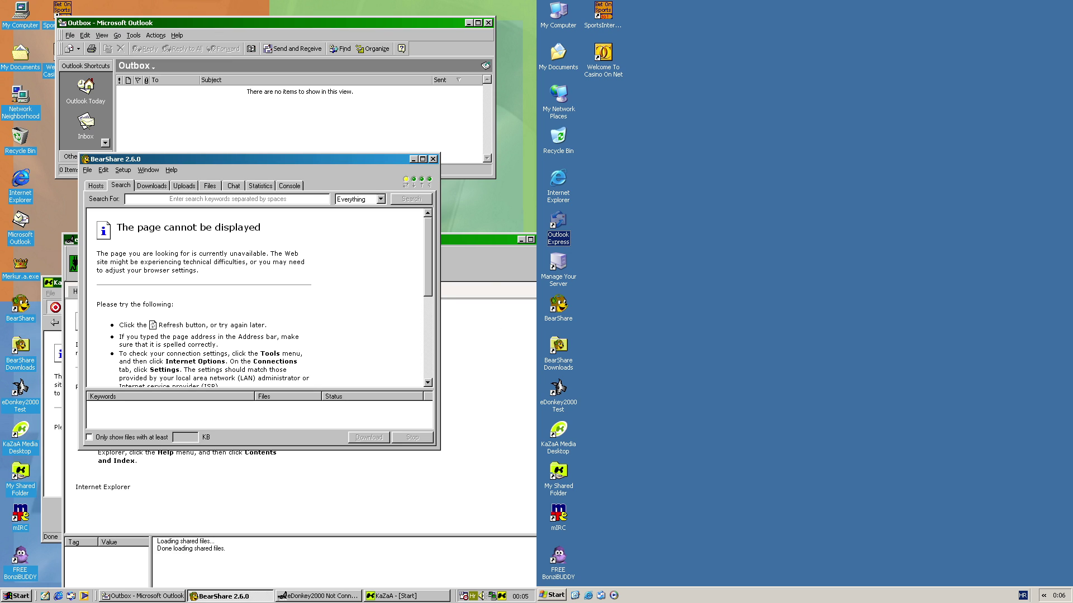
Step: Open BearShare on the right machine, view its shared files list, and close it
{"action": "double_click", "coordinate": [558, 305]}
{"action": "left_click", "coordinate": [759, 199]}
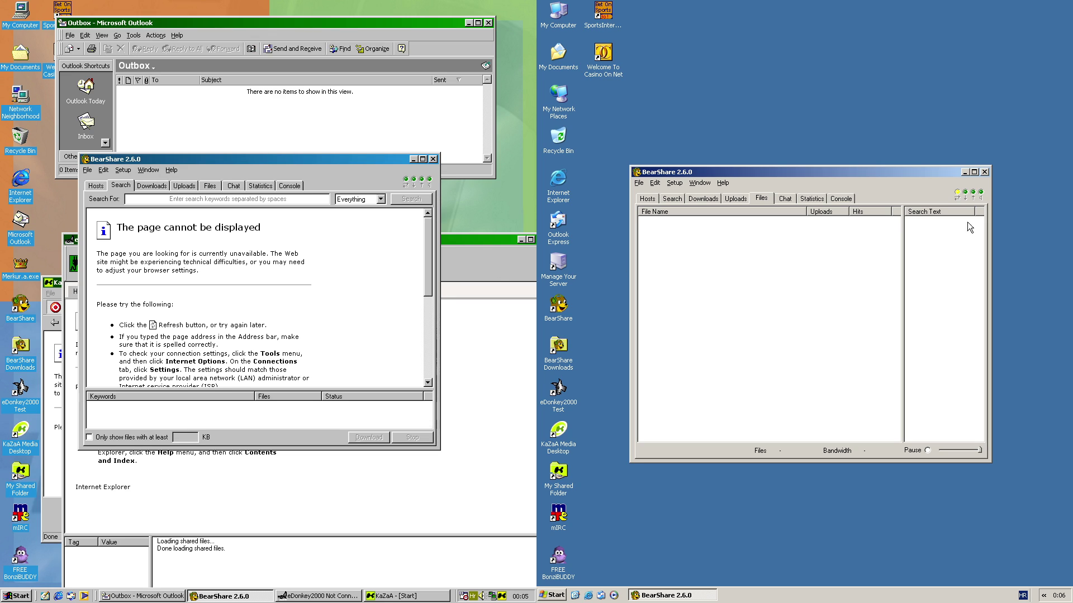
{"action": "left_click", "coordinate": [985, 172]}
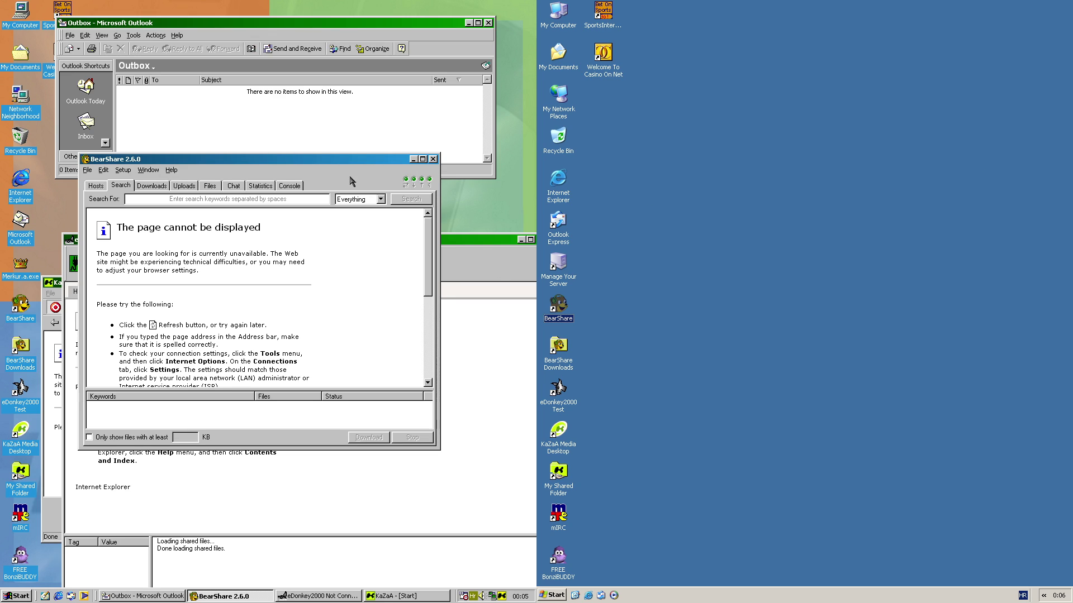
Step: Examine the shared files views of BearShare, eDonkey2000 and KaZaA on the left machine
{"action": "left_click", "coordinate": [208, 186]}
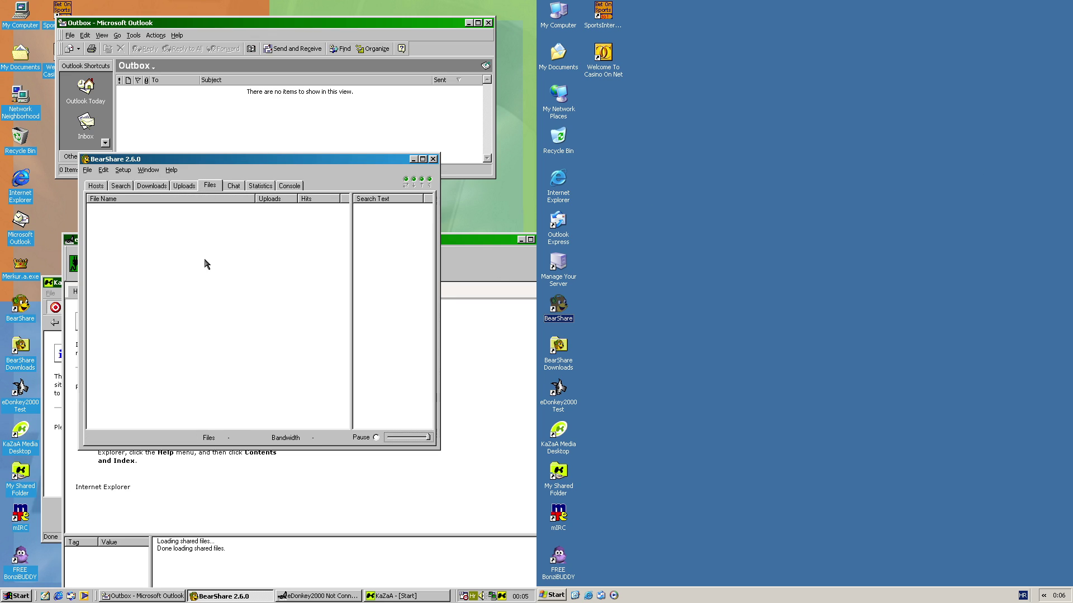
{"action": "left_click", "coordinate": [474, 390]}
{"action": "left_click_drag", "start_coordinate": [175, 239], "coordinate": [143, 116]}
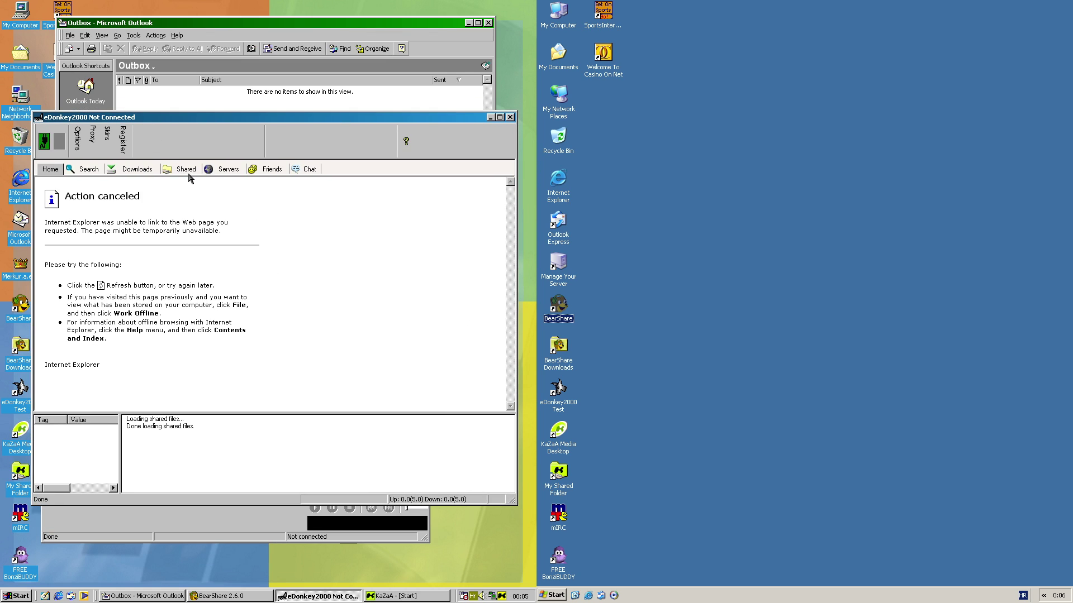
{"action": "left_click", "coordinate": [188, 173]}
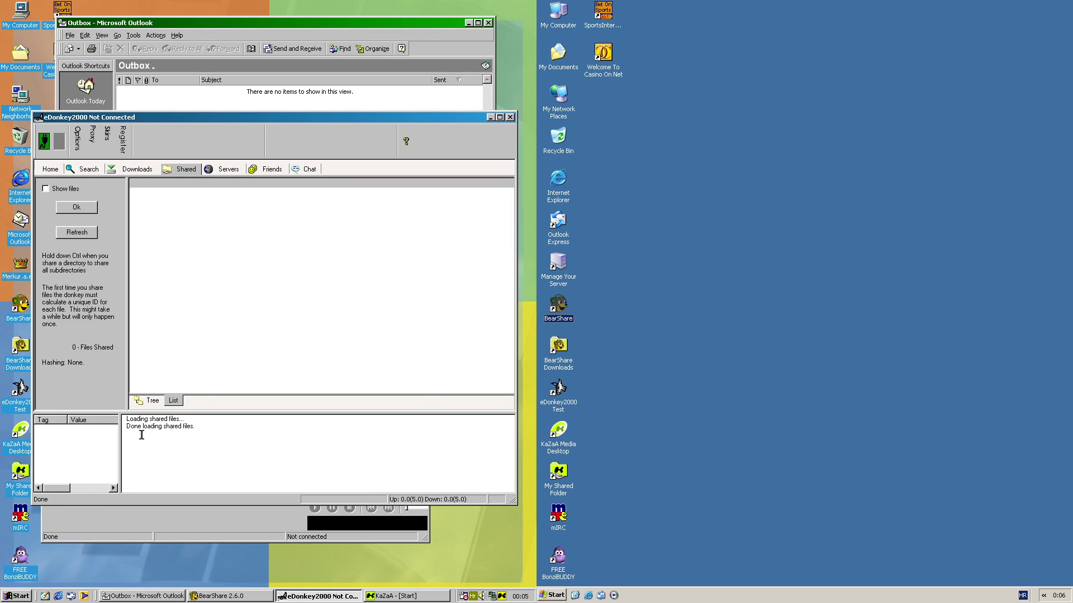
{"action": "left_click", "coordinate": [168, 528]}
{"action": "left_click", "coordinate": [107, 307]}
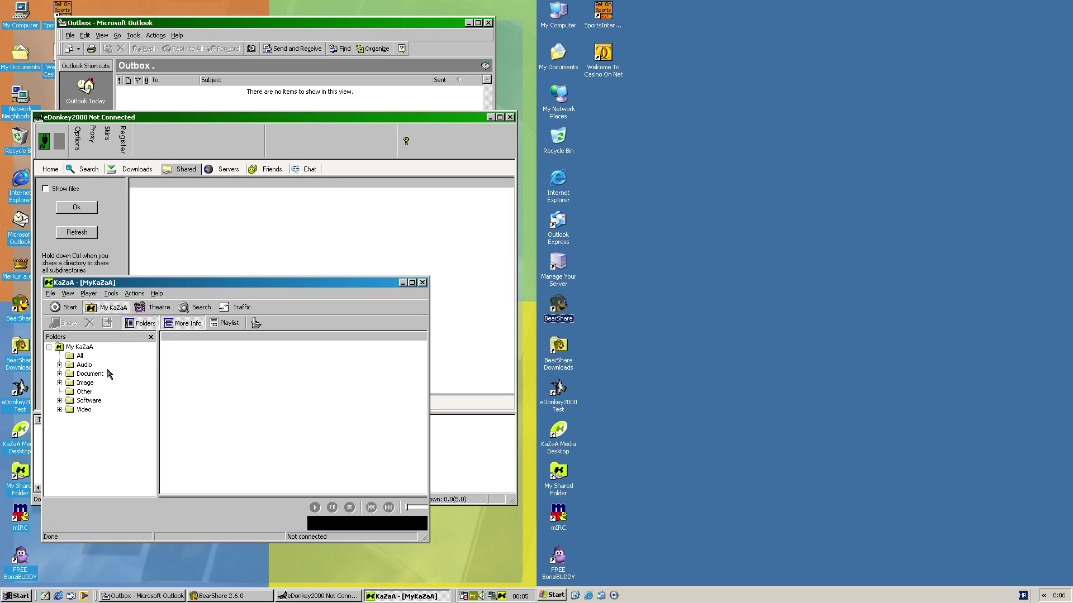
{"action": "left_click", "coordinate": [78, 347]}
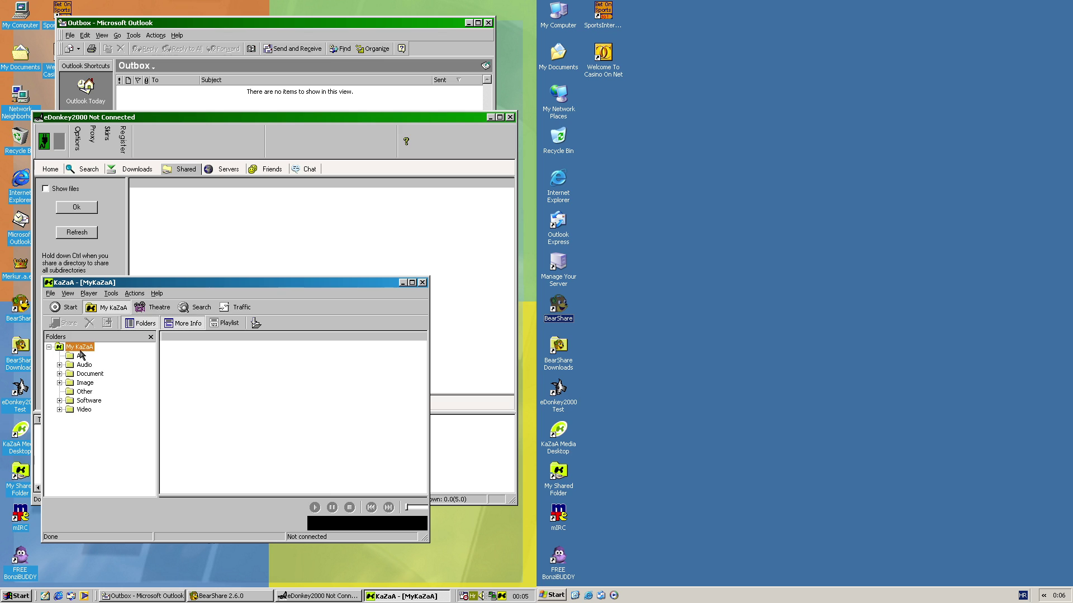
Step: Minimize the KaZaA, eDonkey2000 and BearShare windows
{"action": "left_click", "coordinate": [403, 283]}
{"action": "left_click", "coordinate": [490, 117]}
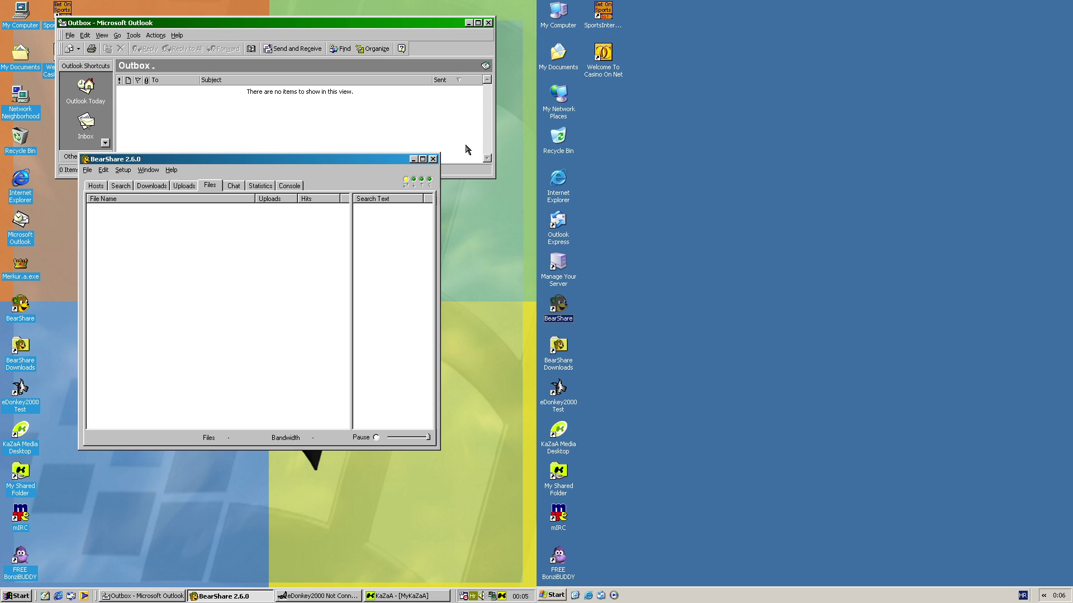
{"action": "left_click", "coordinate": [415, 159]}
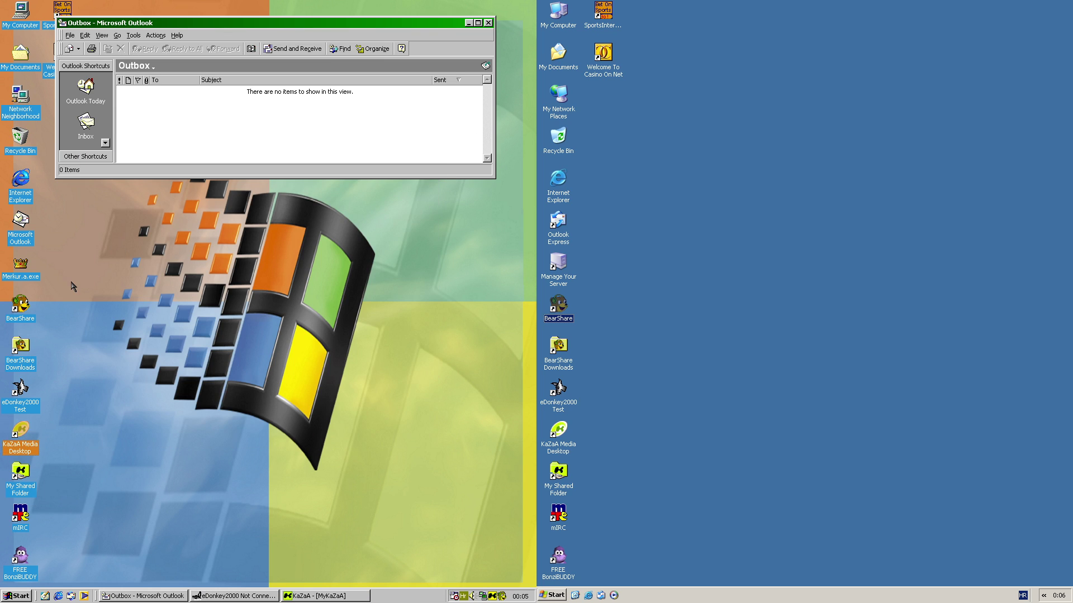
Step: Open BearShare's Shared folder from its downloads folder's parent, and shrink the window to a small tile over the Outlook window's lower part
{"action": "double_click", "coordinate": [19, 362]}
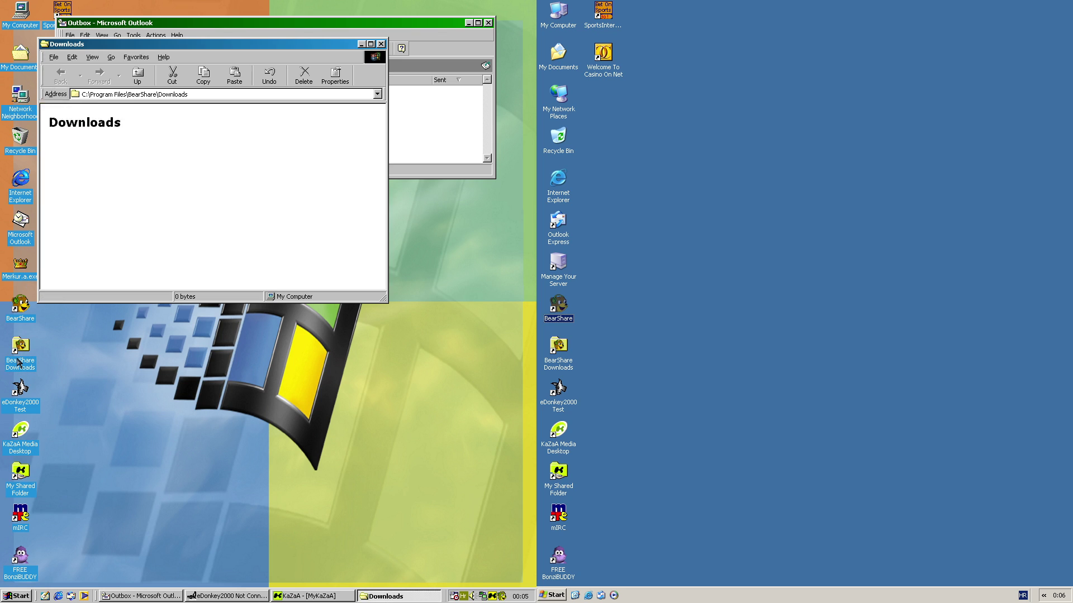
{"action": "left_click", "coordinate": [137, 75]}
{"action": "double_click", "coordinate": [291, 118]}
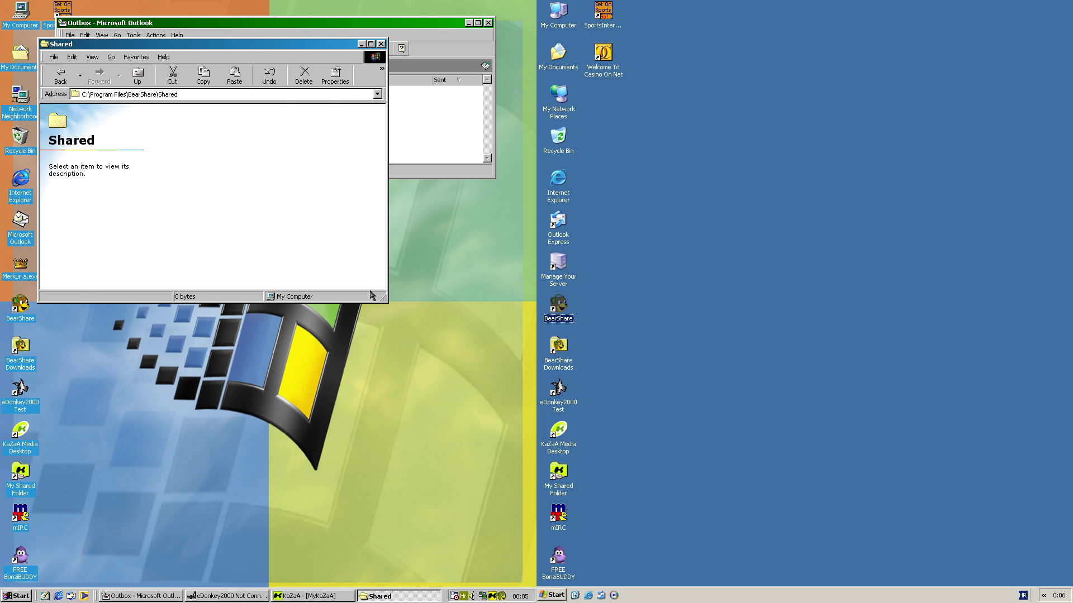
{"action": "left_click_drag", "start_coordinate": [383, 299], "coordinate": [161, 186]}
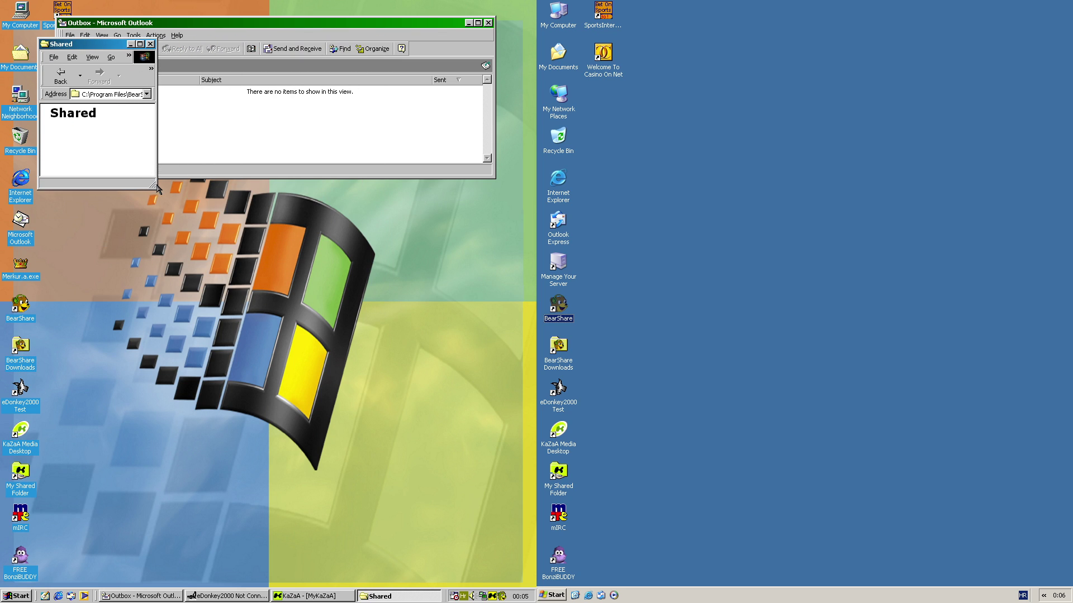
{"action": "left_click_drag", "start_coordinate": [107, 48], "coordinate": [125, 112]}
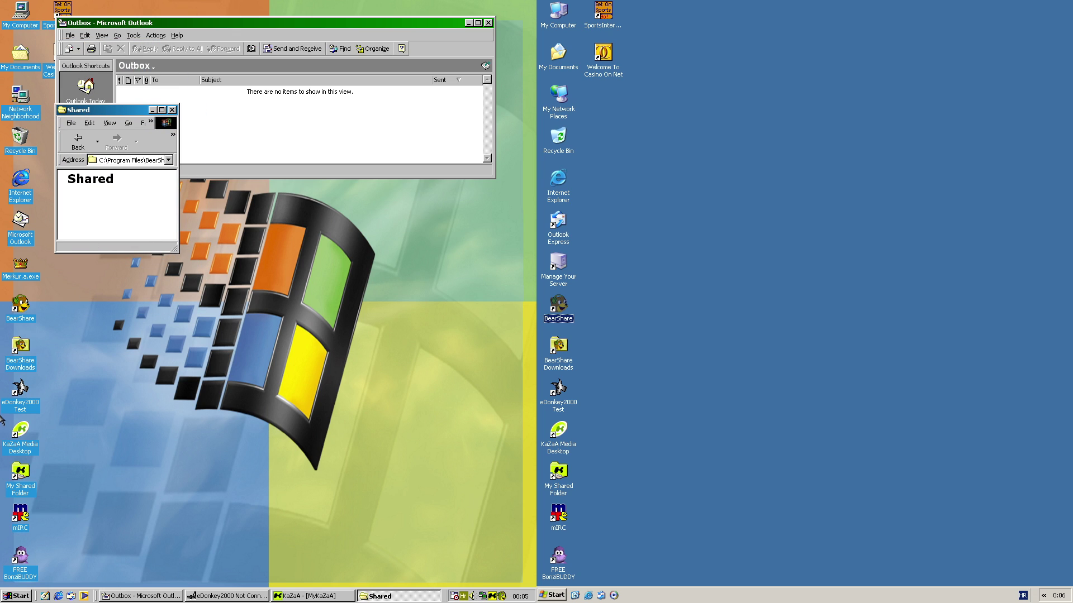
Step: Open eDonkey2000's incoming folder through its shortcut's target location, and shrink the window and place it beside the Shared folder
{"action": "right_click", "coordinate": [19, 404]}
{"action": "left_click", "coordinate": [53, 505]}
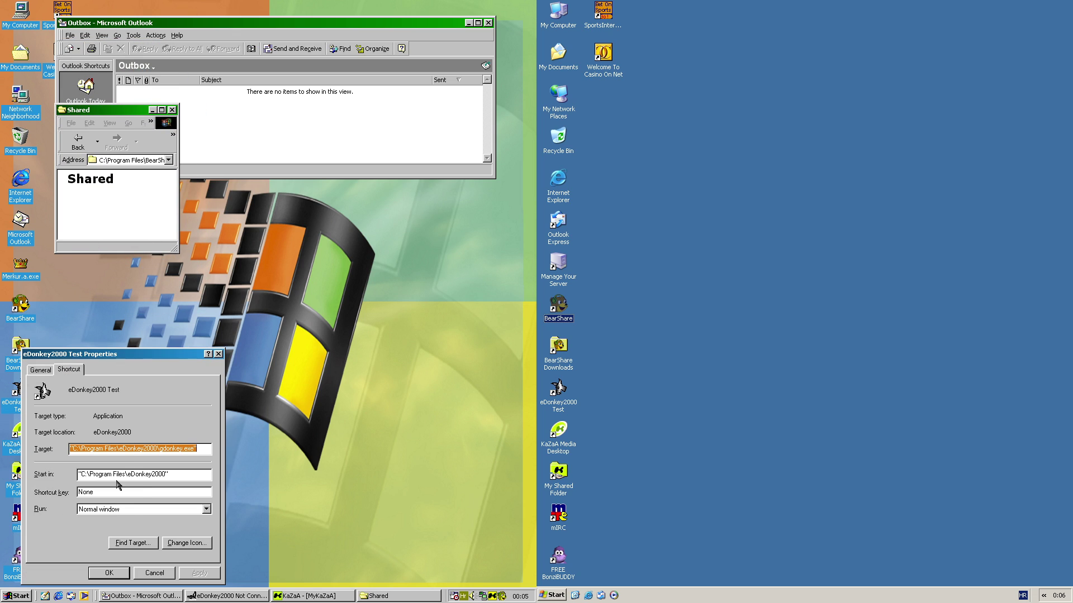
{"action": "left_click", "coordinate": [125, 543]}
{"action": "double_click", "coordinate": [208, 174]}
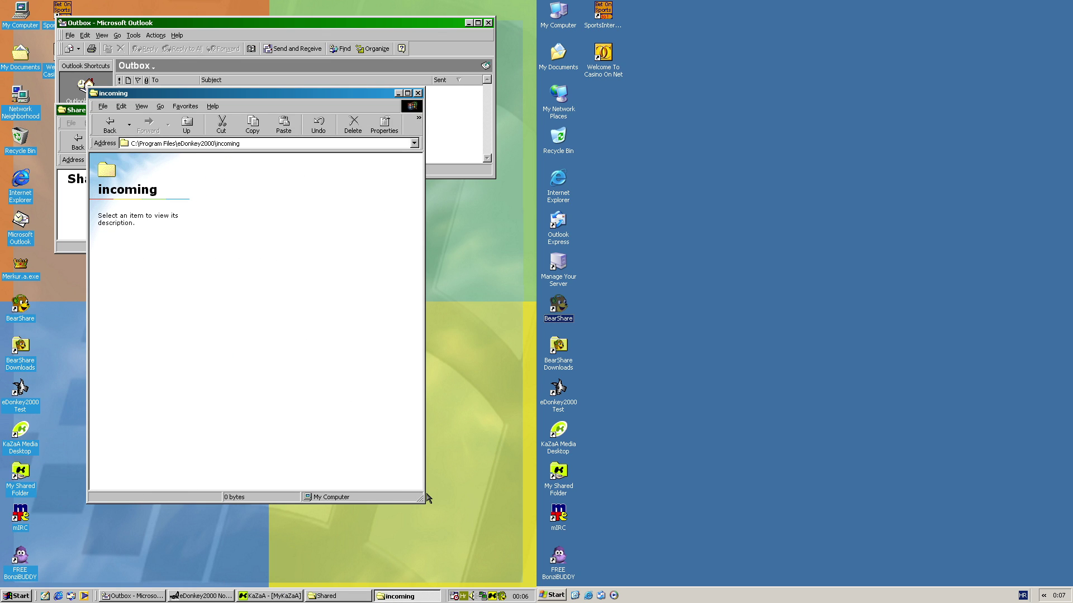
{"action": "left_click_drag", "start_coordinate": [423, 495], "coordinate": [225, 252]}
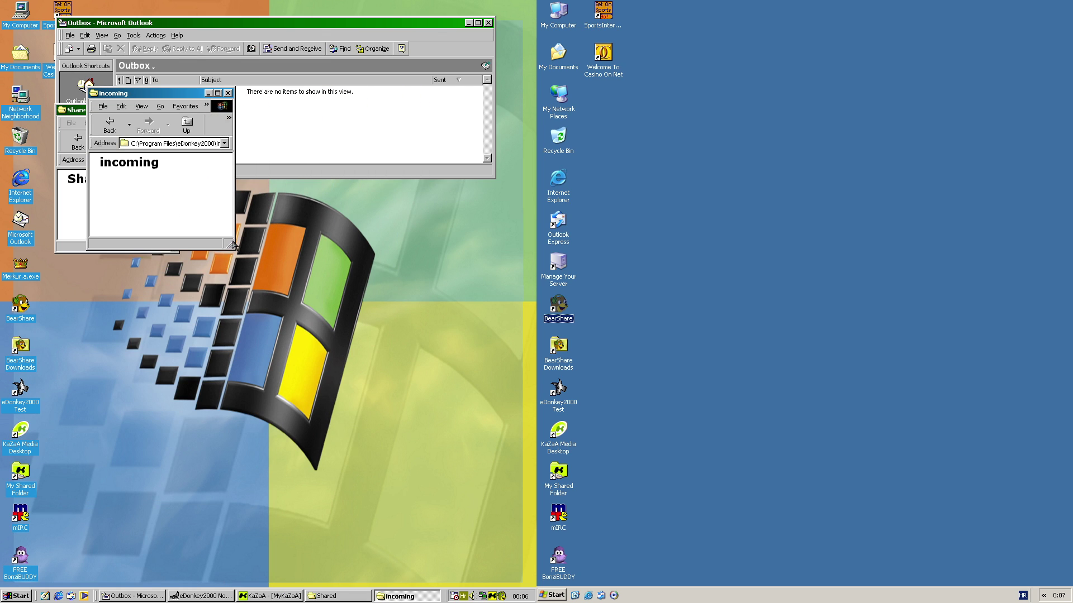
{"action": "left_click_drag", "start_coordinate": [162, 95], "coordinate": [250, 111]}
{"action": "mouse_move", "coordinate": [306, 265]}
{"action": "left_mouse_down"}
{"action": "mouse_move", "coordinate": [316, 243]}
{"action": "mouse_move", "coordinate": [302, 237]}
{"action": "mouse_move", "coordinate": [305, 246]}
{"action": "left_mouse_up"}
Step: Open KaZaA's My Shared Folder, shrink the window, and line it up beside the incoming and Shared folder windows
{"action": "double_click", "coordinate": [13, 485]}
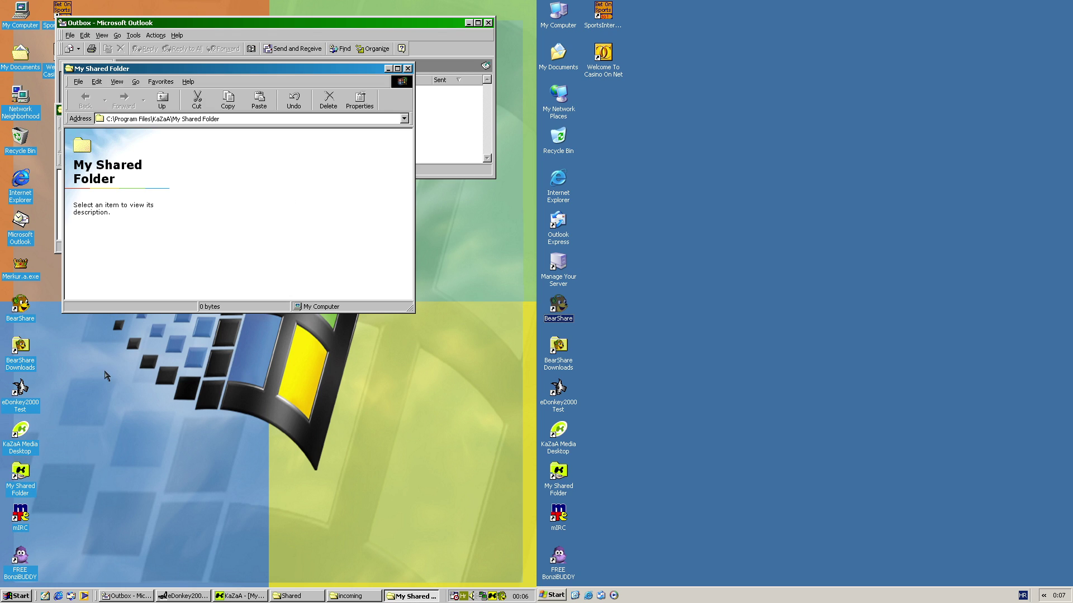
{"action": "left_click", "coordinate": [64, 59]}
{"action": "left_click", "coordinate": [272, 308]}
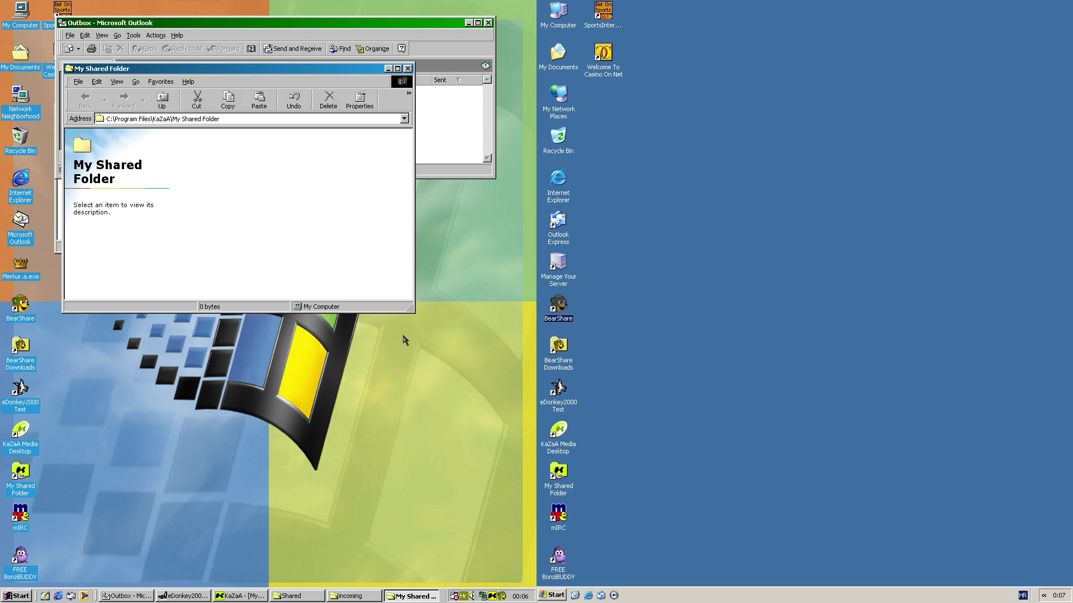
{"action": "left_click_drag", "start_coordinate": [411, 308], "coordinate": [199, 218]}
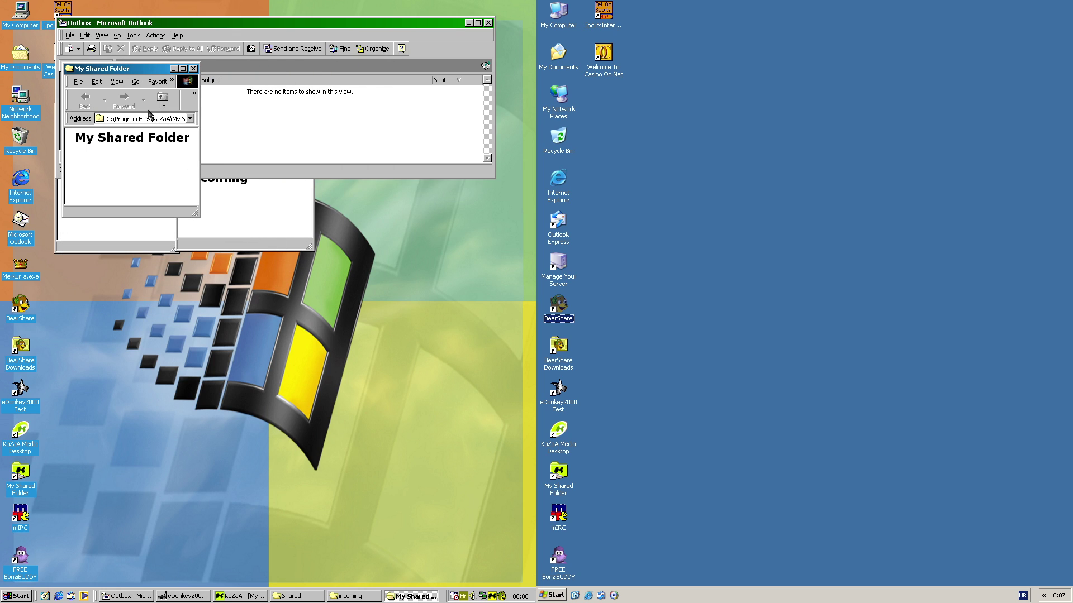
{"action": "left_click_drag", "start_coordinate": [157, 70], "coordinate": [410, 108]}
{"action": "left_click", "coordinate": [201, 191]}
{"action": "left_click", "coordinate": [106, 240]}
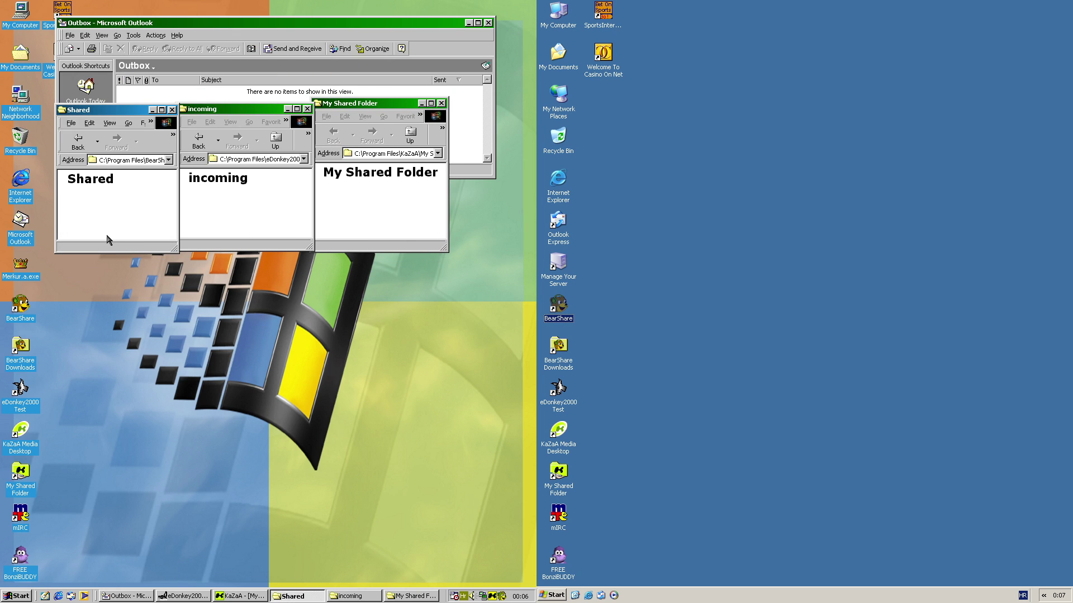
{"action": "left_click", "coordinate": [291, 202]}
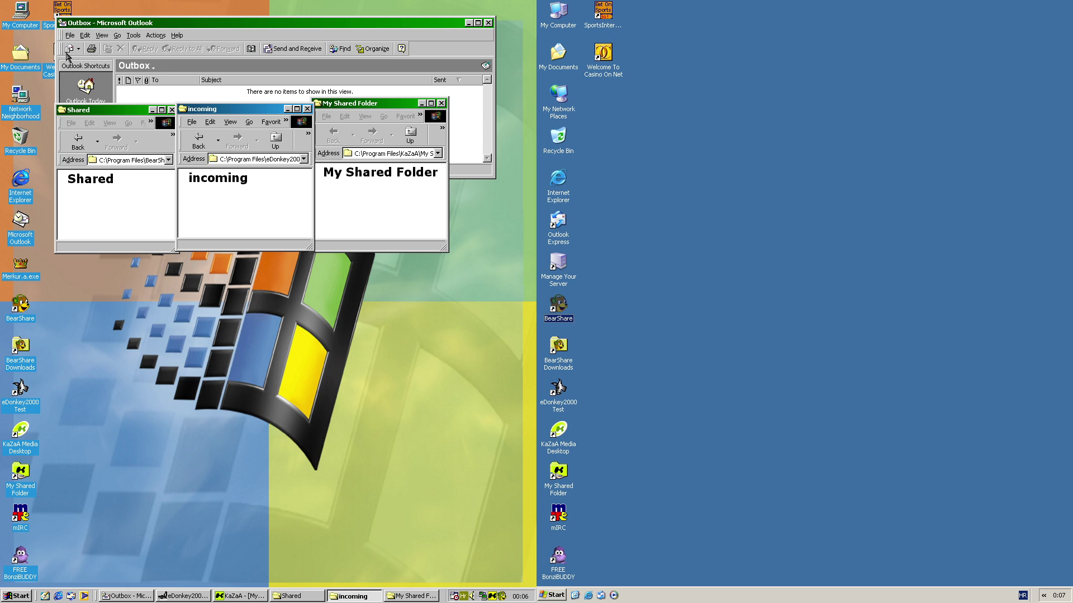
Step: Open the C: drive, shrink its window to a narrow column, and place it below and behind the Shared folder window
{"action": "double_click", "coordinate": [9, 15]}
{"action": "double_click", "coordinate": [222, 154]}
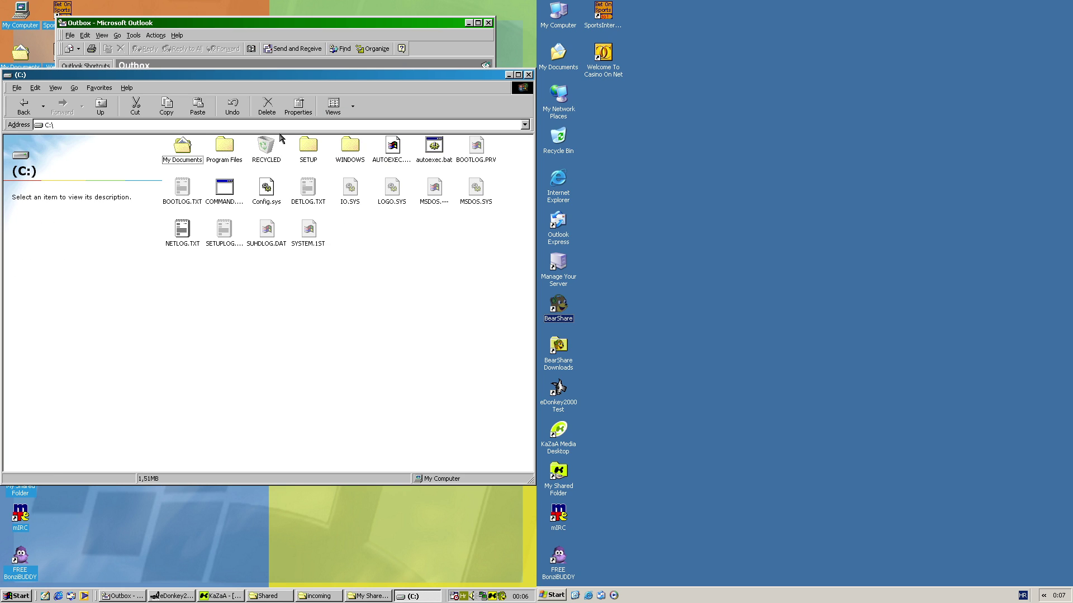
{"action": "left_click_drag", "start_coordinate": [530, 481], "coordinate": [132, 475]}
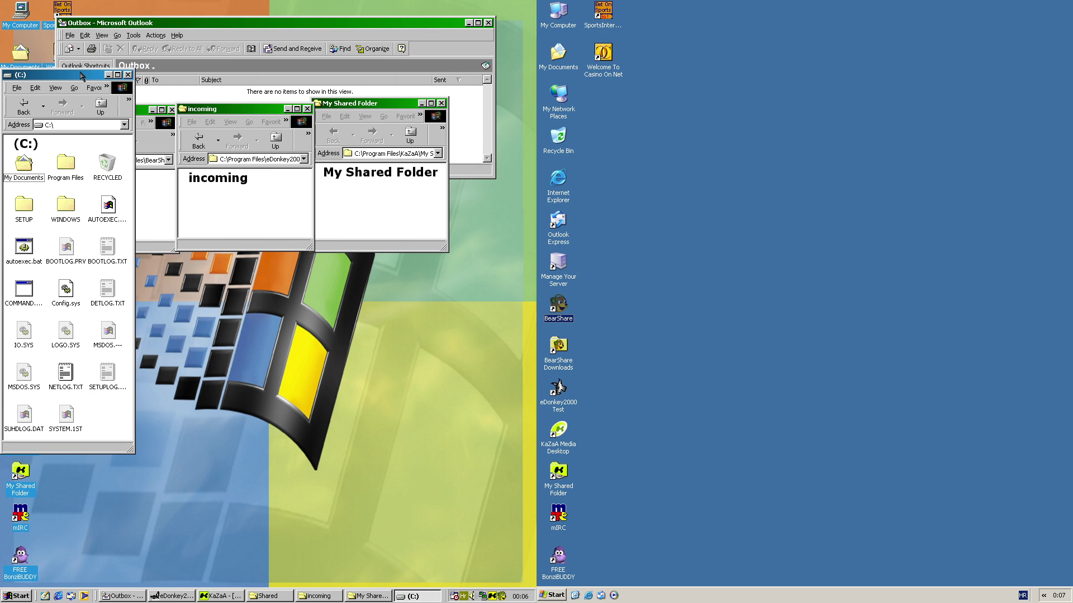
{"action": "left_click_drag", "start_coordinate": [82, 75], "coordinate": [125, 205]}
{"action": "left_click", "coordinate": [134, 179]}
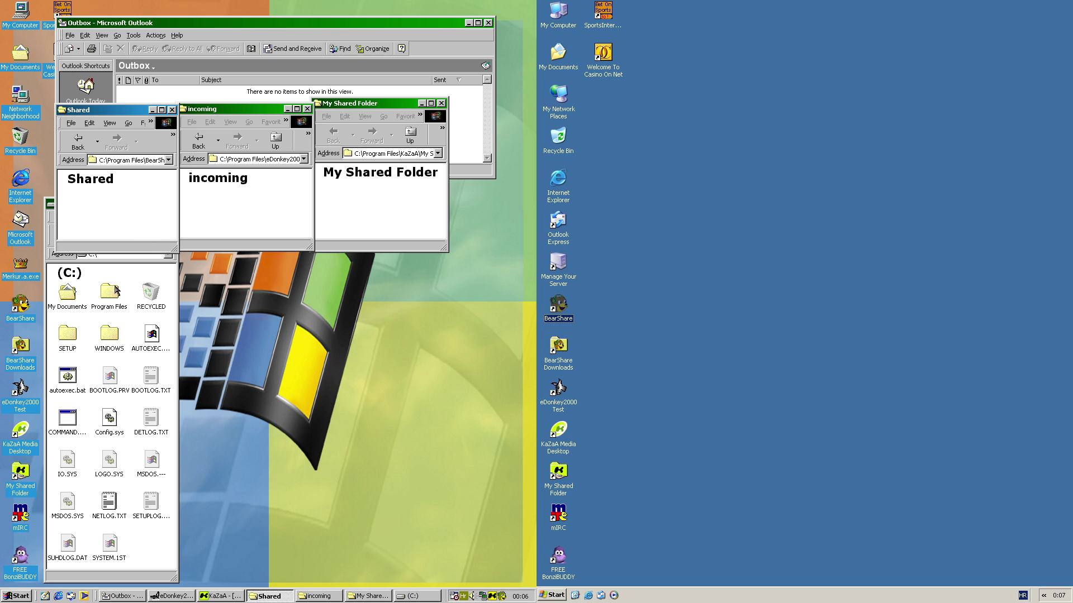
Step: Open C:\WINDOWS in a separate window, shrink it, and place it beside the C: window
{"action": "double_click", "coordinate": [20, 25]}
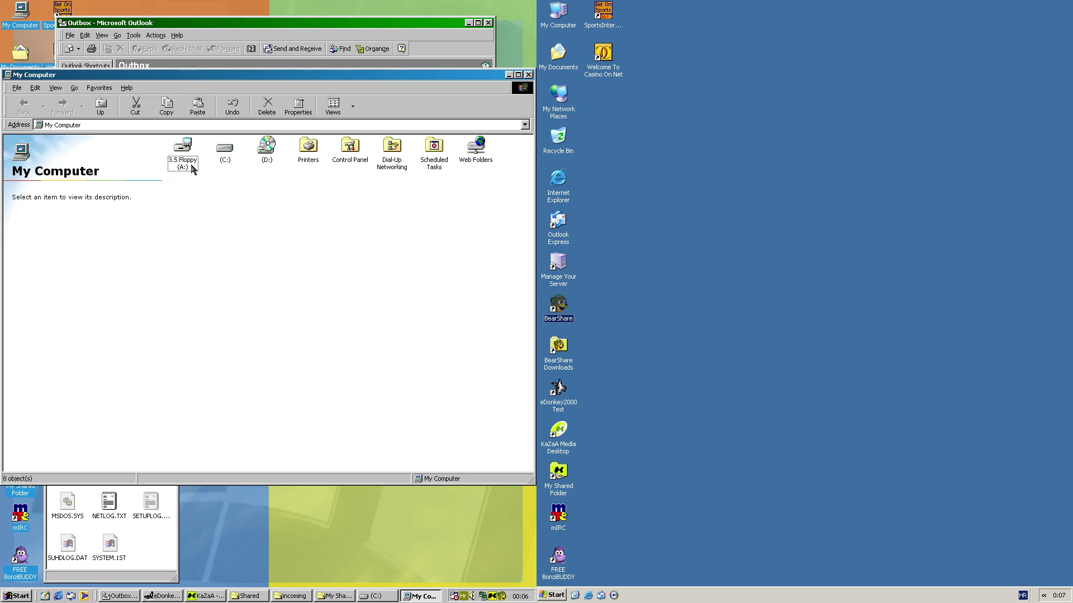
{"action": "double_click", "coordinate": [228, 149]}
{"action": "double_click", "coordinate": [358, 149]}
{"action": "left_click_drag", "start_coordinate": [529, 482], "coordinate": [193, 434]}
{"action": "left_click_drag", "start_coordinate": [152, 78], "coordinate": [322, 215]}
Step: Locate NOTEPAD.EXE and TASKMAN.EXE in the WINDOWS folder and look at their icons
{"action": "left_click_drag", "start_coordinate": [353, 304], "coordinate": [322, 450]}
{"action": "left_click", "coordinate": [189, 396]}
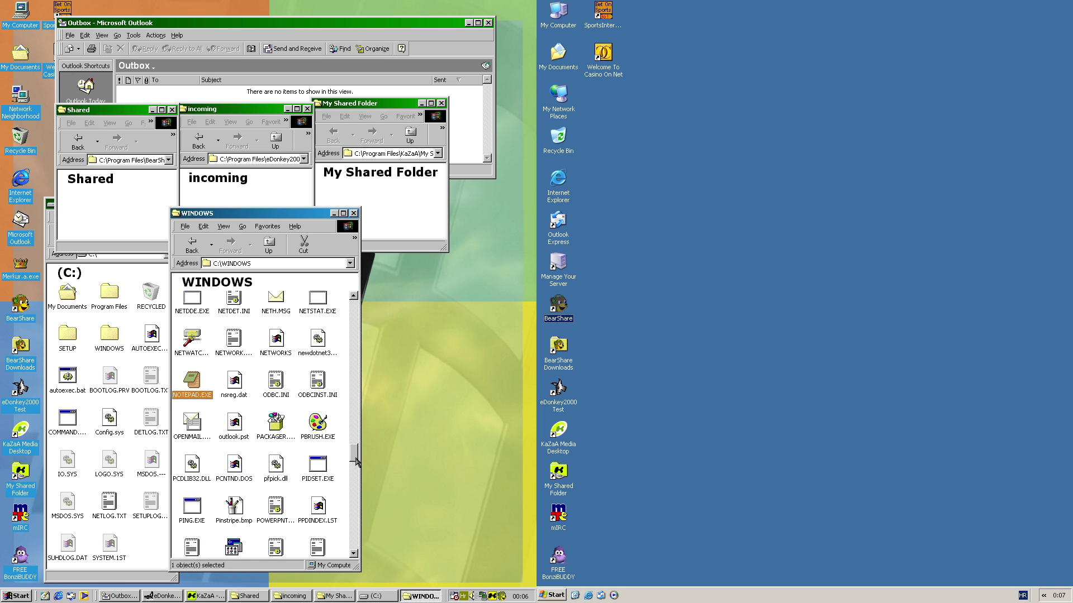
{"action": "left_click_drag", "start_coordinate": [356, 461], "coordinate": [346, 510]}
{"action": "left_click", "coordinate": [195, 414]}
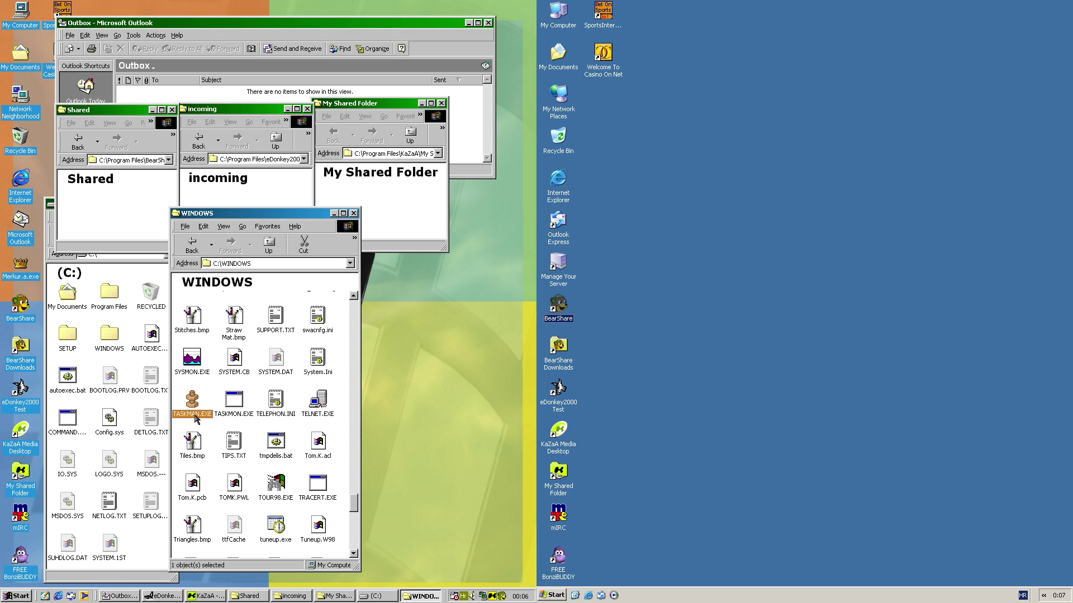
{"action": "left_click", "coordinate": [207, 426]}
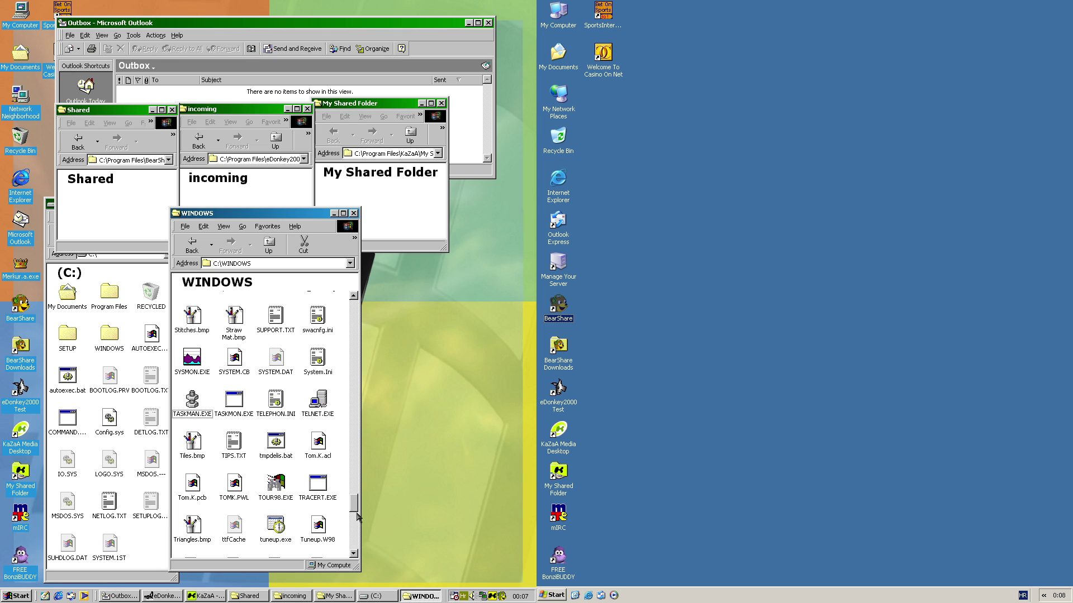
Step: Show the end of the WINDOWS file list, move its window slightly over the C: window, and bring the C: window forward
{"action": "left_click_drag", "start_coordinate": [353, 505], "coordinate": [338, 545]}
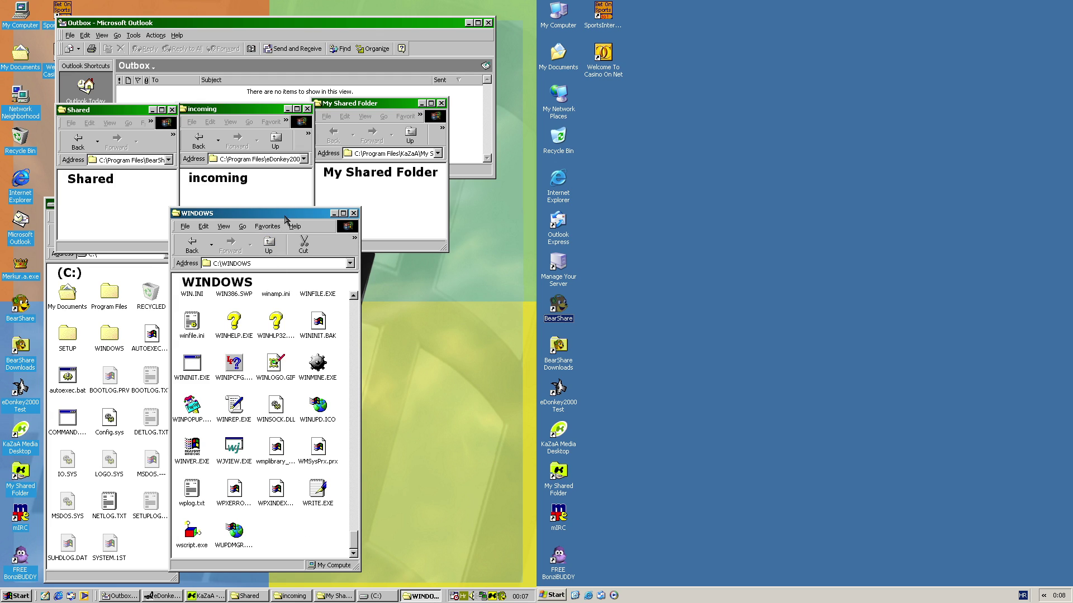
{"action": "left_click_drag", "start_coordinate": [286, 216], "coordinate": [256, 227]}
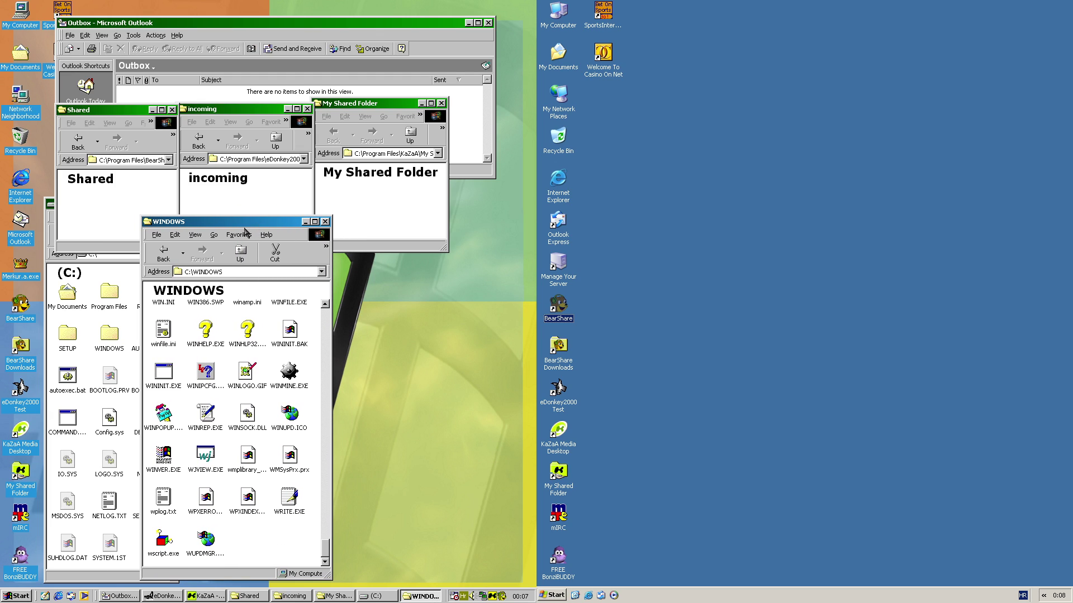
{"action": "left_click", "coordinate": [125, 277]}
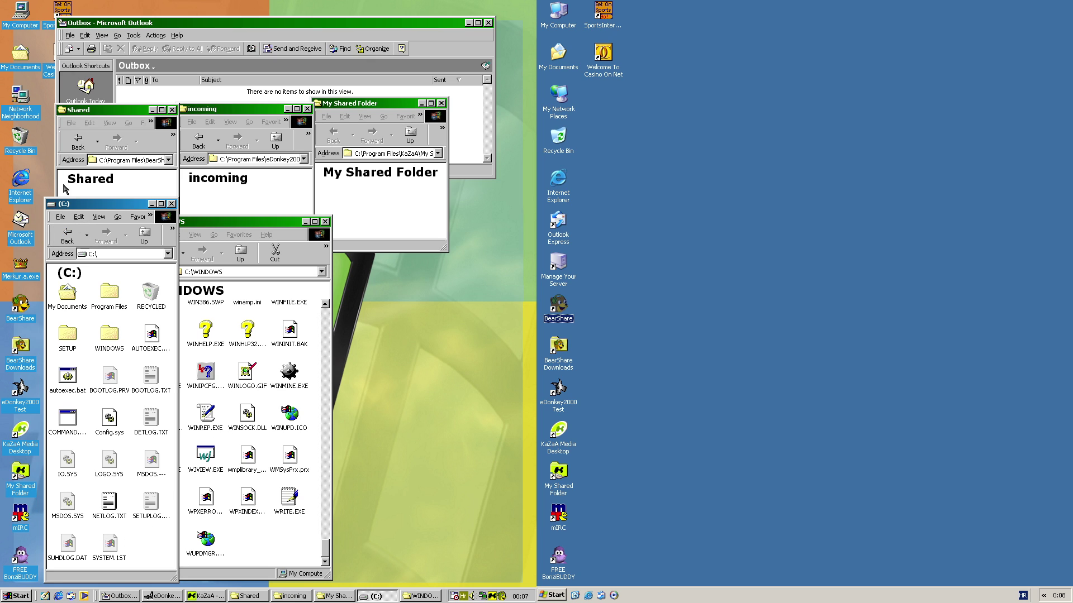
Step: Open C:\Program Files\mIRC in a separate window, shrink it, and place it behind the three shared-folder windows
{"action": "double_click", "coordinate": [17, 31]}
{"action": "double_click", "coordinate": [223, 147]}
{"action": "double_click", "coordinate": [223, 147]}
{"action": "double_click", "coordinate": [265, 358]}
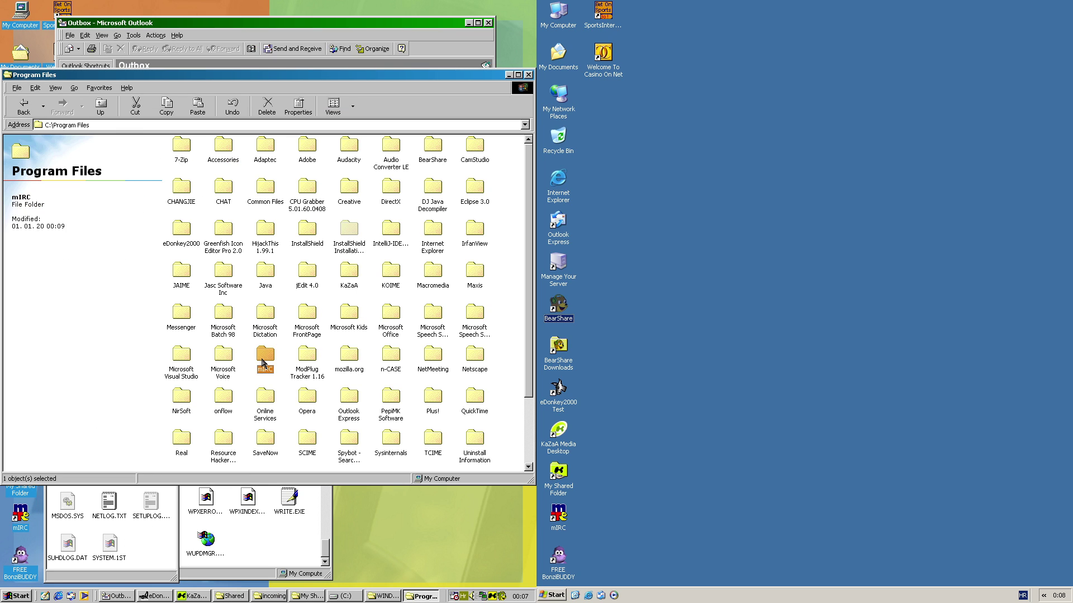
{"action": "left_click_drag", "start_coordinate": [524, 485], "coordinate": [135, 373]}
{"action": "left_click_drag", "start_coordinate": [67, 79], "coordinate": [429, 88]}
{"action": "left_click", "coordinate": [337, 198]}
{"action": "left_click", "coordinate": [291, 202]}
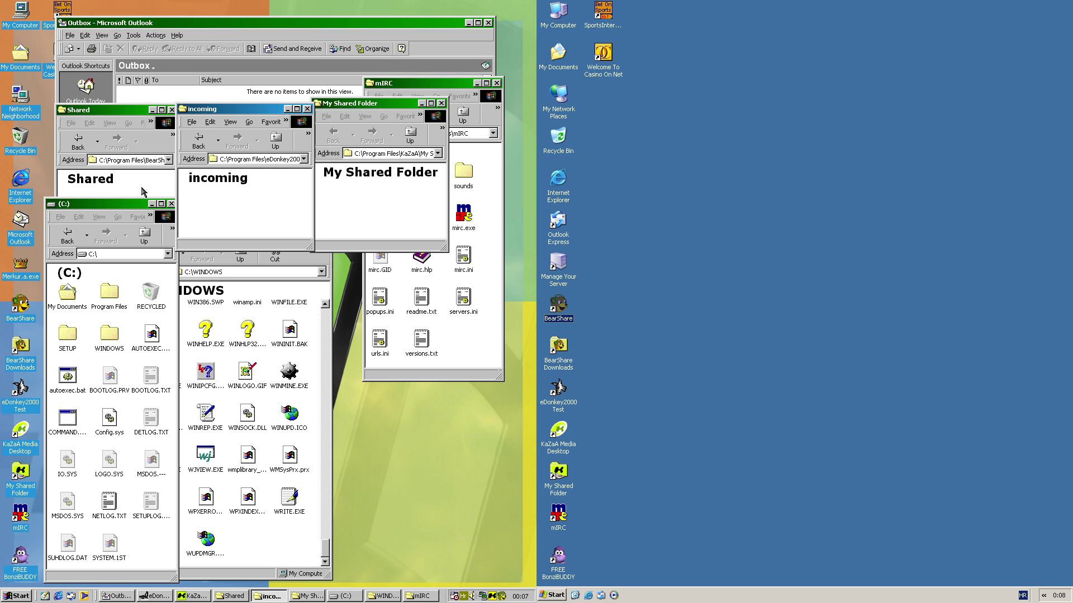
{"action": "left_click", "coordinate": [143, 191]}
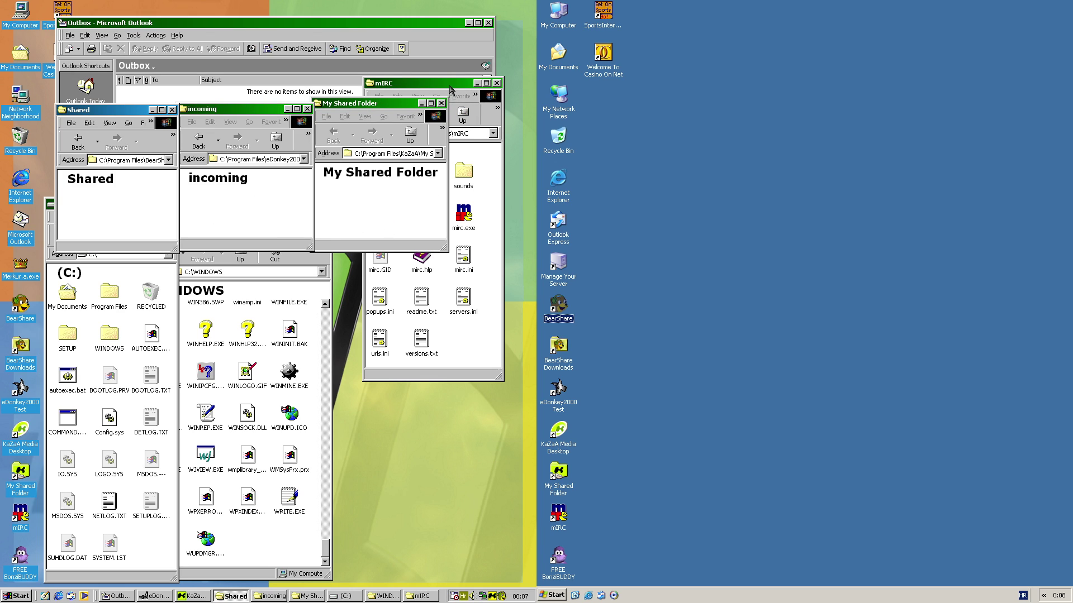
Step: Move the mIRC window down beside the WINDOWS window and bring the shared-folder windows in front of it
{"action": "left_click_drag", "start_coordinate": [447, 85], "coordinate": [416, 90]}
{"action": "left_click", "coordinate": [318, 195]}
{"action": "left_click", "coordinate": [228, 202]}
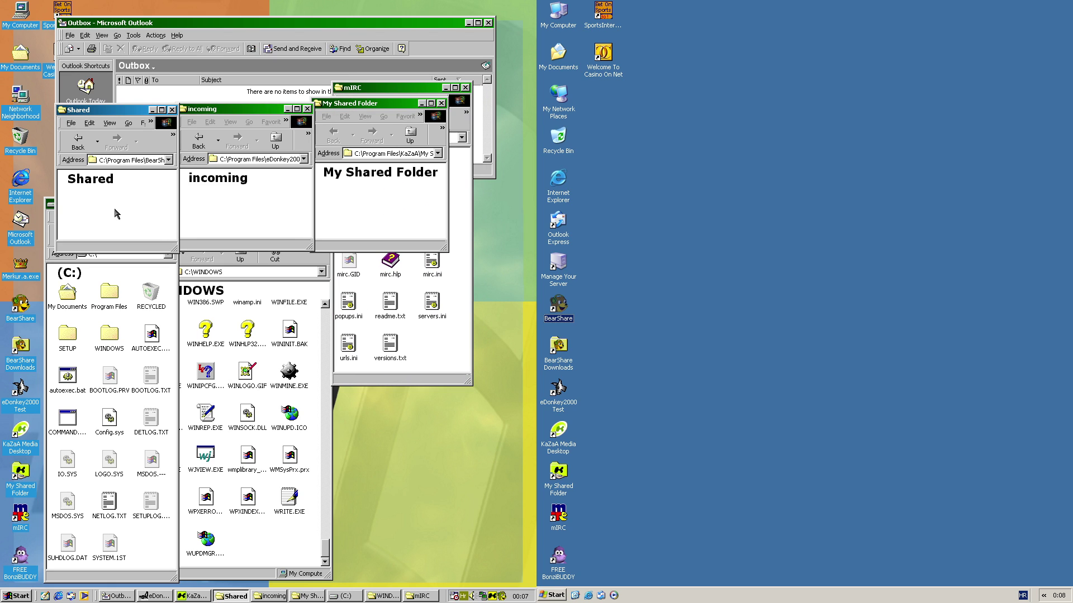
{"action": "left_click_drag", "start_coordinate": [395, 90], "coordinate": [386, 126]}
{"action": "left_click", "coordinate": [332, 184]}
Step: Move the Shared, incoming and My Shared Folder windows down in a row to uncover Outlook's Outbox list
{"action": "left_click_drag", "start_coordinate": [262, 110], "coordinate": [259, 128]}
{"action": "left_click_drag", "start_coordinate": [132, 113], "coordinate": [118, 142]}
{"action": "left_click_drag", "start_coordinate": [259, 128], "coordinate": [246, 137]}
{"action": "left_click_drag", "start_coordinate": [336, 129], "coordinate": [322, 139]}
{"action": "left_click_drag", "start_coordinate": [405, 104], "coordinate": [382, 131]}
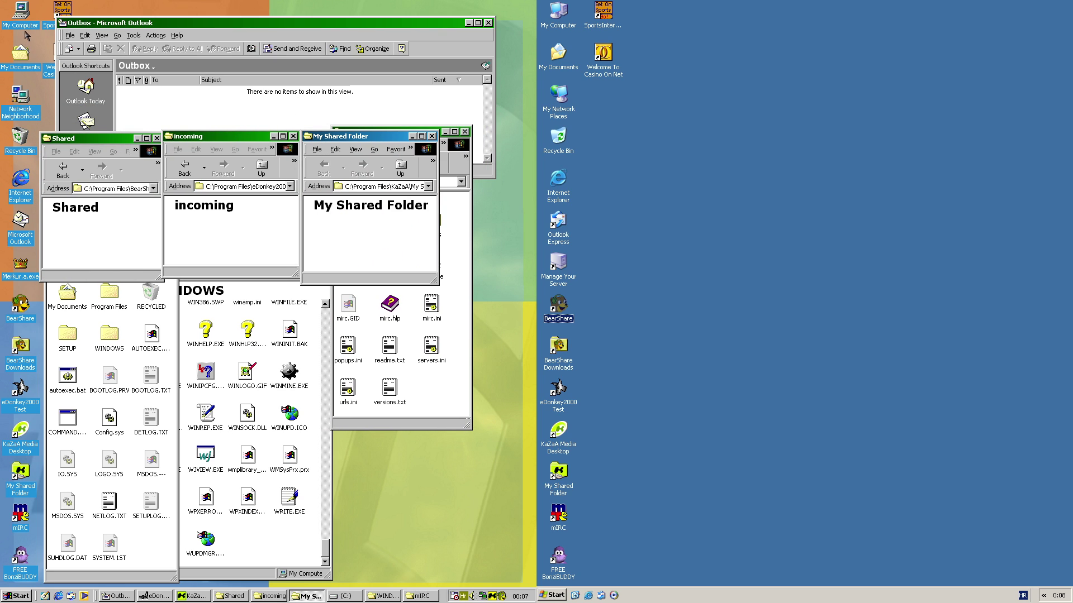
Step: Open C:\WINDOWS\SYSTEM in a separate window and shrink it to a narrow column
{"action": "double_click", "coordinate": [21, 12]}
{"action": "left_click", "coordinate": [227, 151]}
{"action": "double_click", "coordinate": [227, 151]}
{"action": "double_click", "coordinate": [349, 147]}
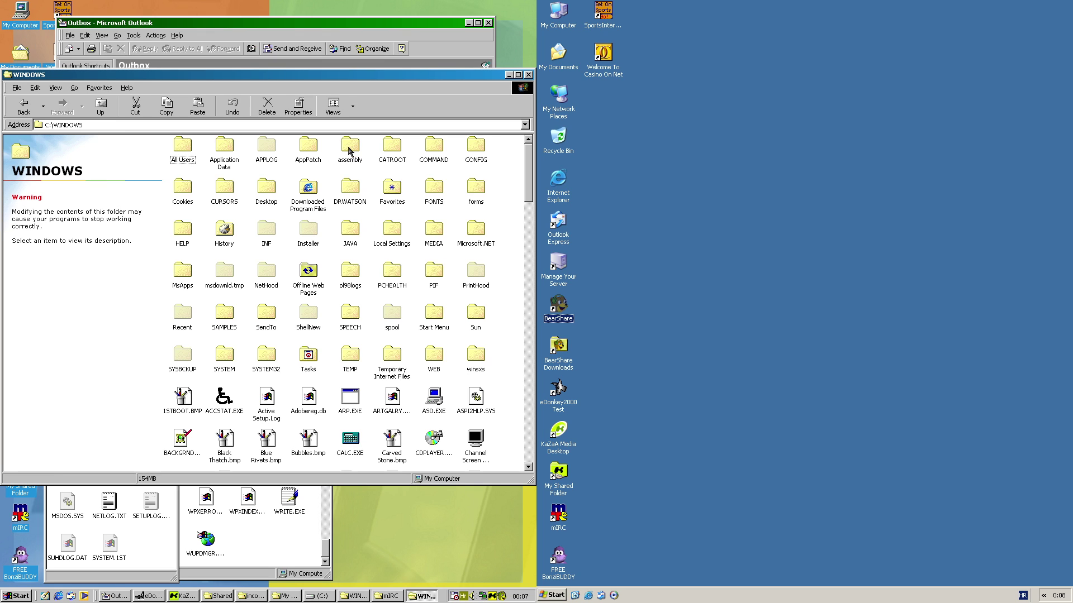
{"action": "double_click", "coordinate": [230, 366]}
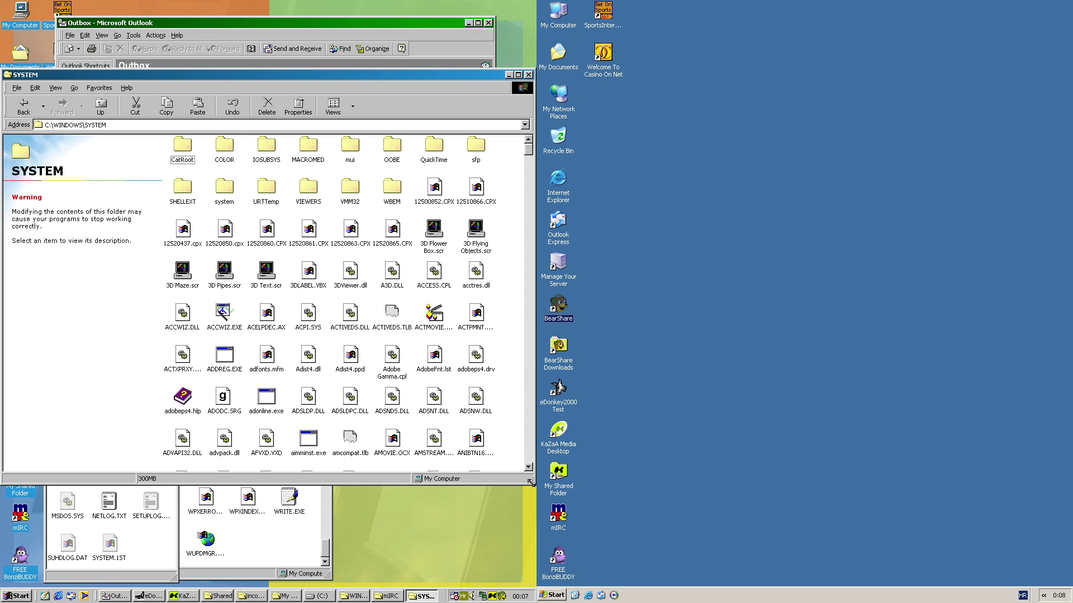
{"action": "left_click_drag", "start_coordinate": [524, 487], "coordinate": [140, 391]}
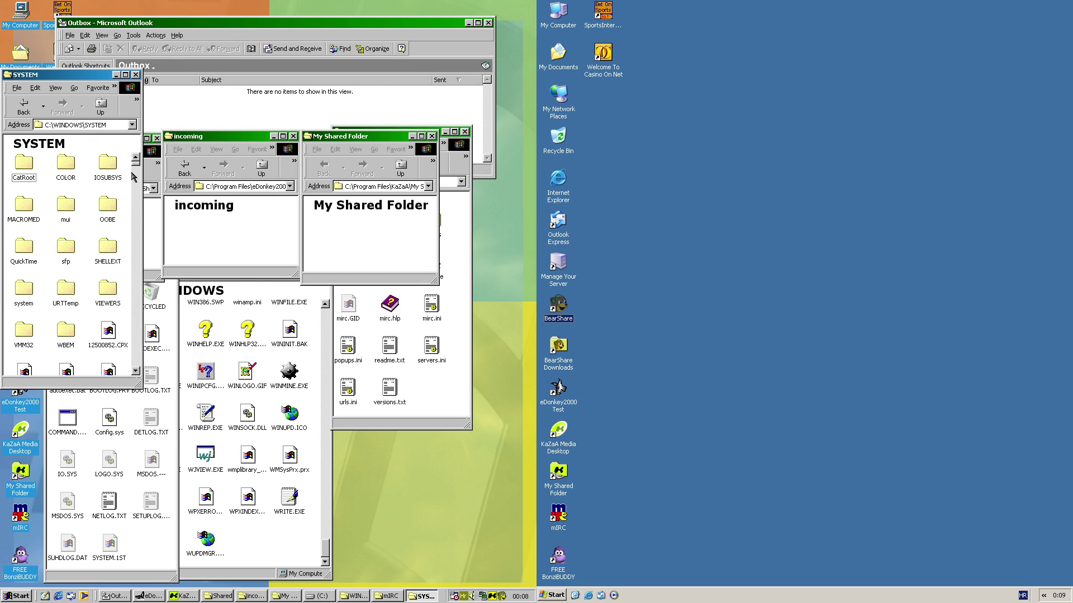
Step: Show the end of the SYSTEM file list, place its window beneath the mIRC window, and check that both can be brought forward
{"action": "left_click_drag", "start_coordinate": [137, 166], "coordinate": [133, 391]}
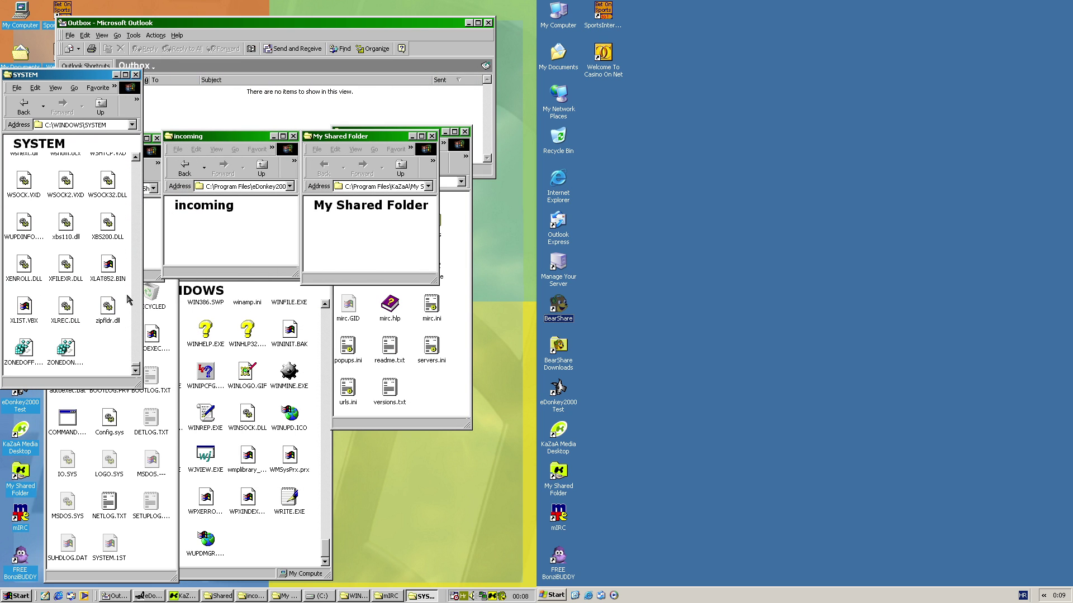
{"action": "left_click_drag", "start_coordinate": [87, 77], "coordinate": [426, 279]}
{"action": "left_click", "coordinate": [455, 246]}
{"action": "left_click", "coordinate": [309, 247]}
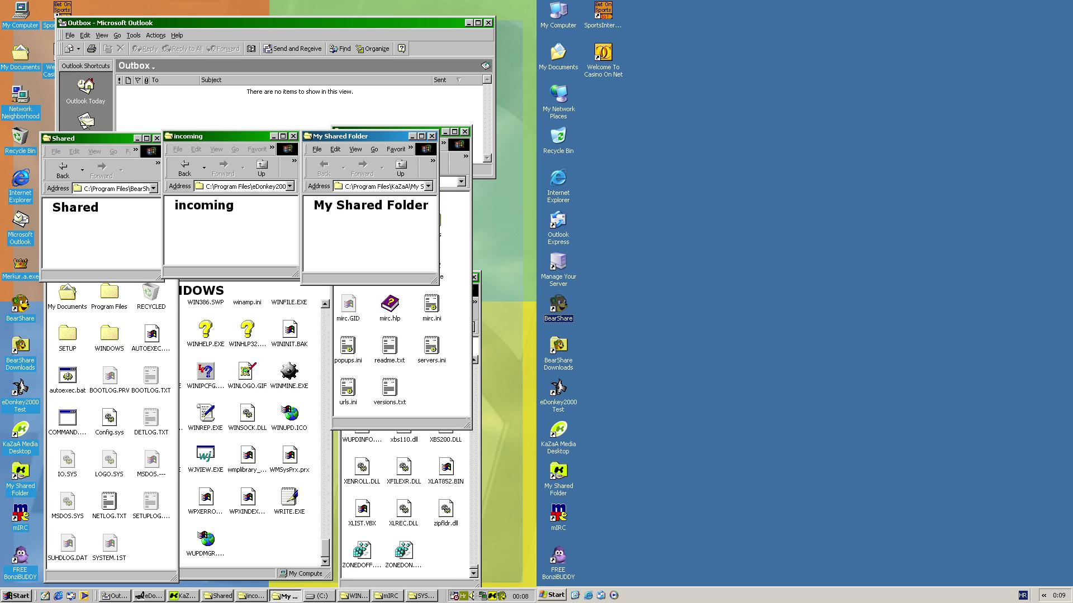
{"action": "left_click", "coordinate": [448, 558]}
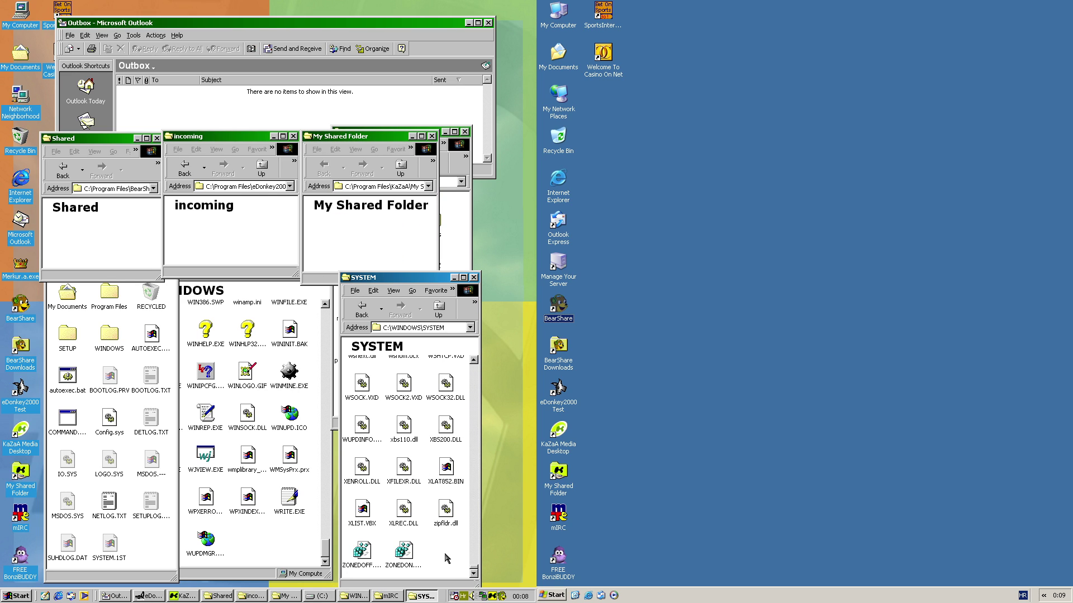
{"action": "left_click", "coordinate": [455, 232]}
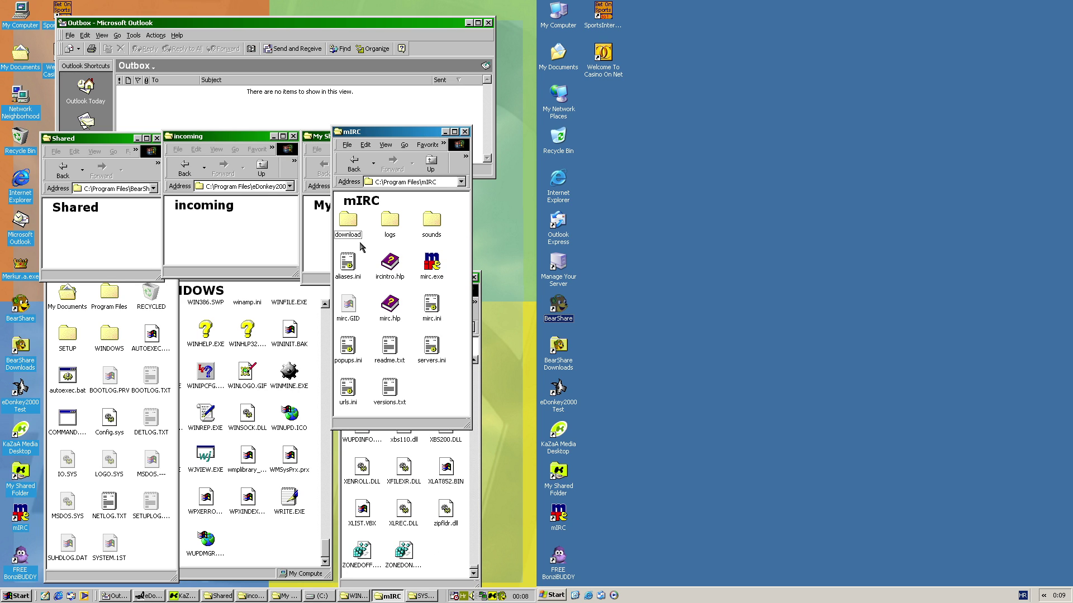
Step: Bring My Shared Folder forward and run Merkur.a.exe from the desktop
{"action": "left_click", "coordinate": [325, 229]}
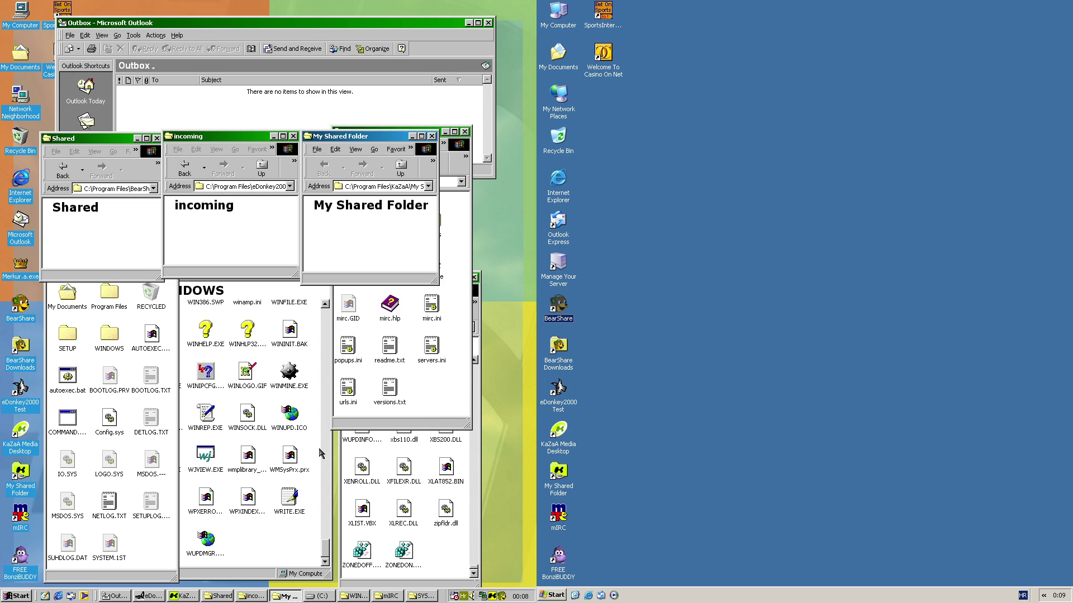
{"action": "right_click", "coordinate": [23, 263]}
{"action": "double_click", "coordinate": [23, 264]}
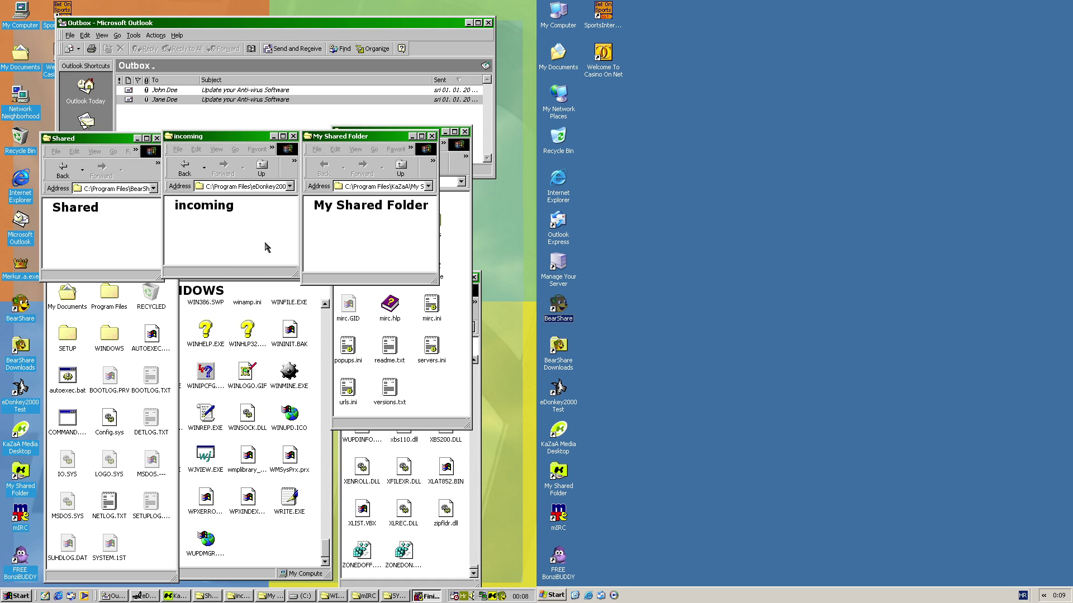
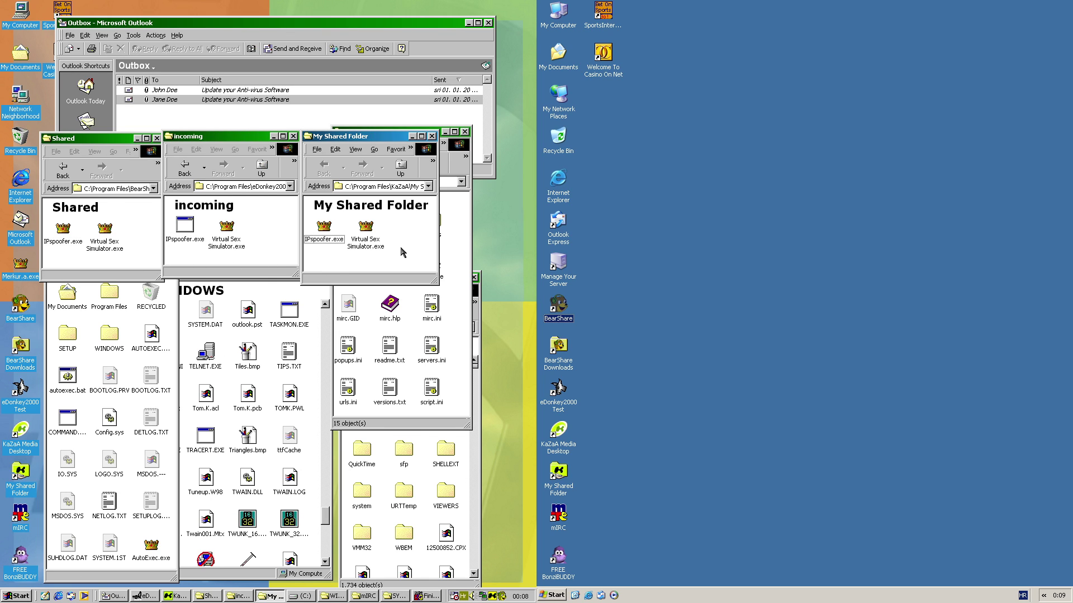
Step: Check the C: and Shared folder windows for files added by the program
{"action": "left_click", "coordinate": [175, 436]}
{"action": "left_click", "coordinate": [151, 543]}
{"action": "left_click", "coordinate": [146, 168]}
Step: Examine the WINDOWS folder for new or replaced executables, including the icons of TASKMAN.EXE and NOTEPAD.EXE
{"action": "left_click", "coordinate": [329, 447]}
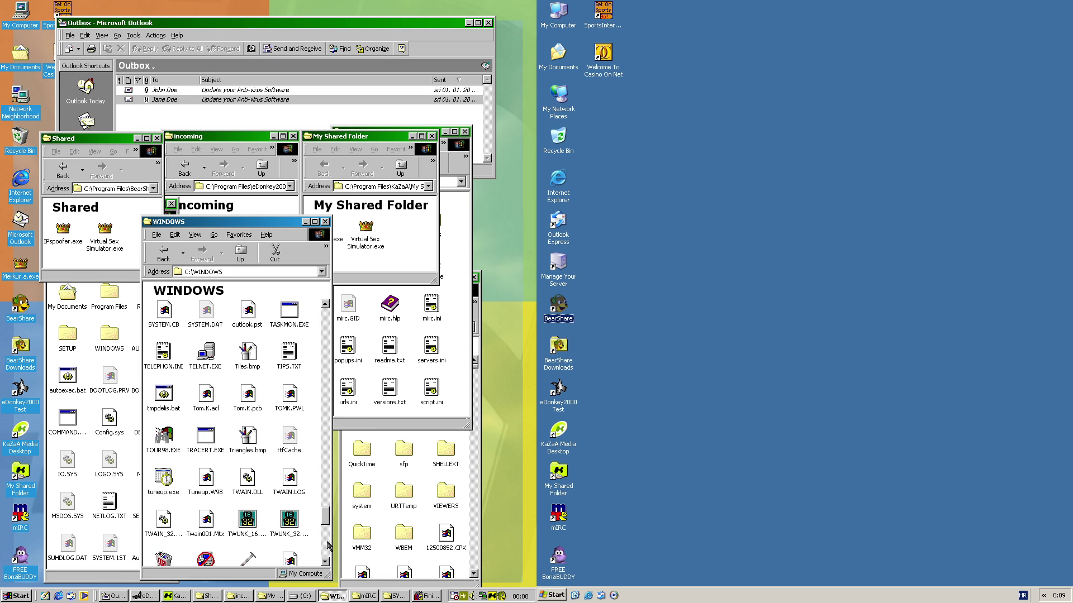
{"action": "left_click", "coordinate": [324, 561]}
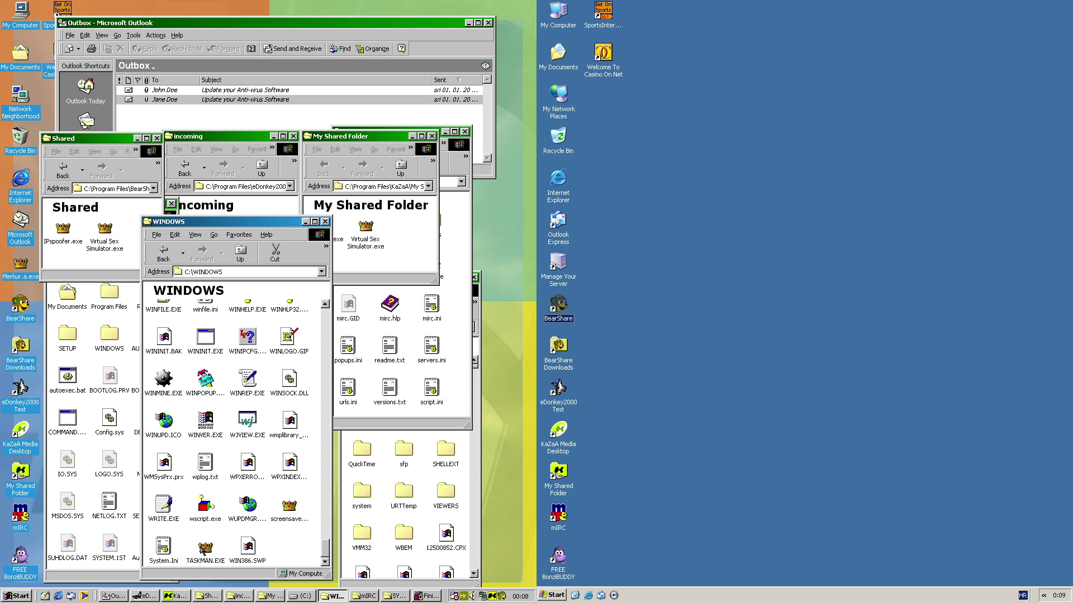
{"action": "left_click", "coordinate": [297, 507]}
{"action": "left_click", "coordinate": [306, 552]}
{"action": "scroll", "coordinate": [232, 484], "scroll_direction": "up", "scroll_amount": 10}
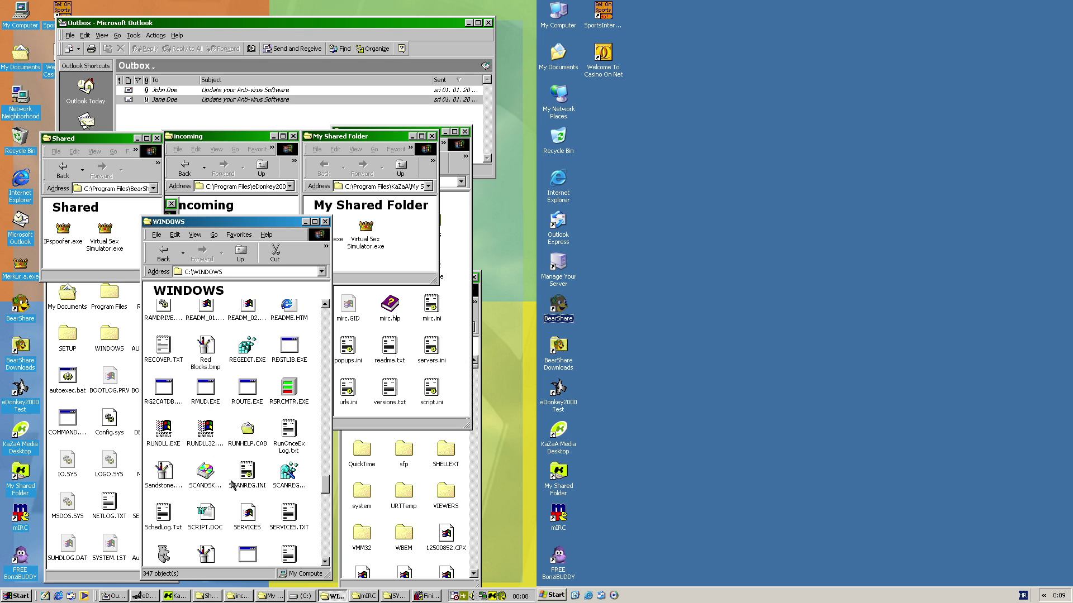
{"action": "scroll", "coordinate": [232, 484], "scroll_direction": "up", "scroll_amount": 10}
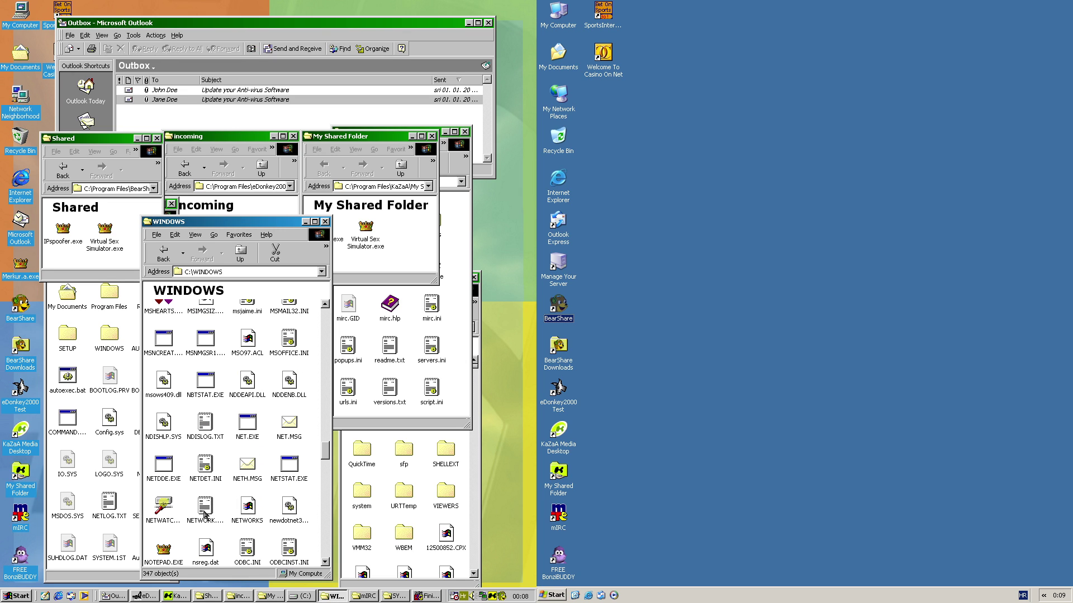
{"action": "left_click", "coordinate": [168, 557]}
{"action": "scroll", "coordinate": [170, 536], "scroll_direction": "down", "scroll_amount": 3}
{"action": "left_click", "coordinate": [174, 453]}
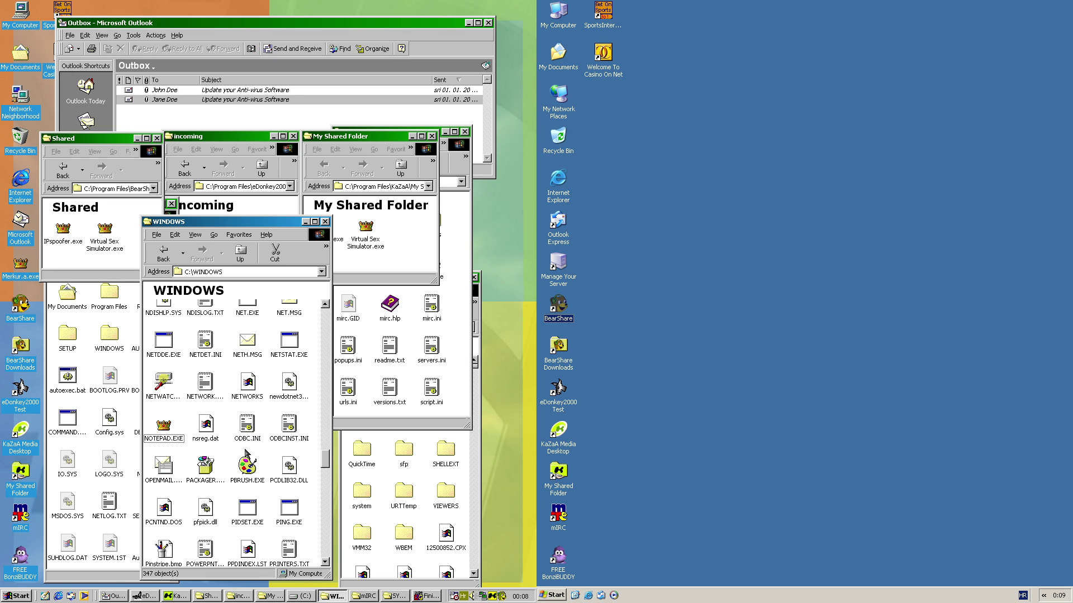
Step: Check the end of the SYSTEM file list and the mIRC folder for added files
{"action": "left_click", "coordinate": [429, 458]}
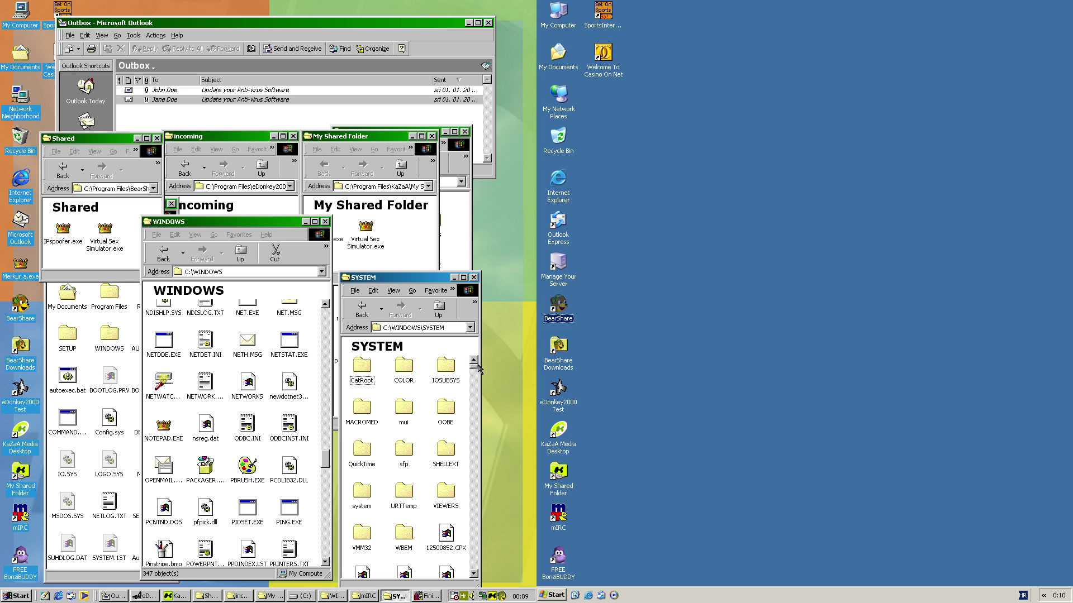
{"action": "left_click_drag", "start_coordinate": [475, 372], "coordinate": [471, 586]}
{"action": "left_click", "coordinate": [450, 554]}
{"action": "left_click", "coordinate": [457, 222]}
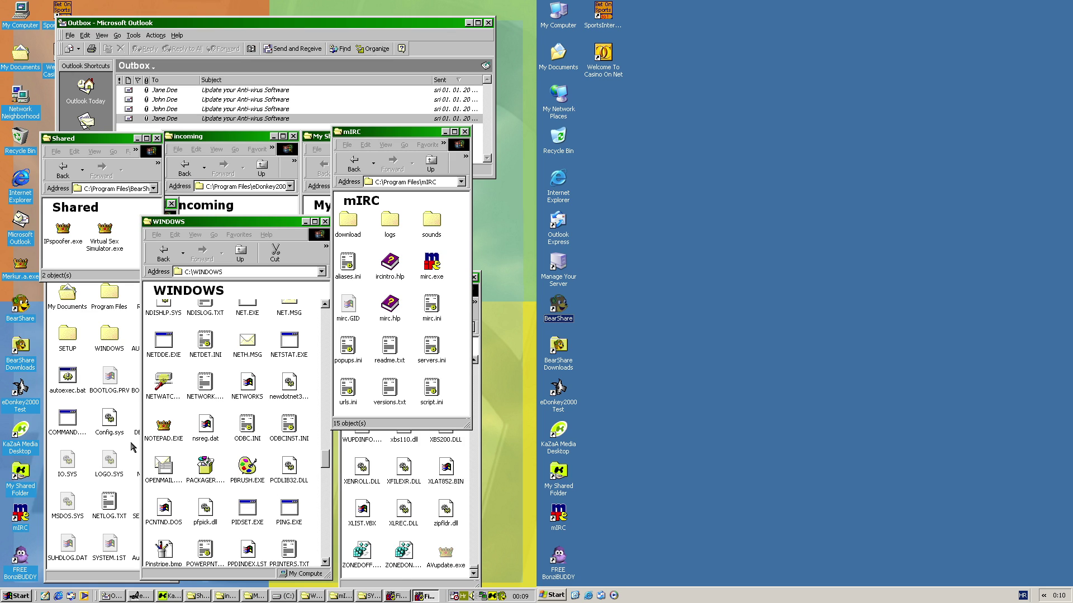
Step: Bring up both Finished - pr0n windows, close them, and bring the C: window forward
{"action": "left_click", "coordinate": [164, 430]}
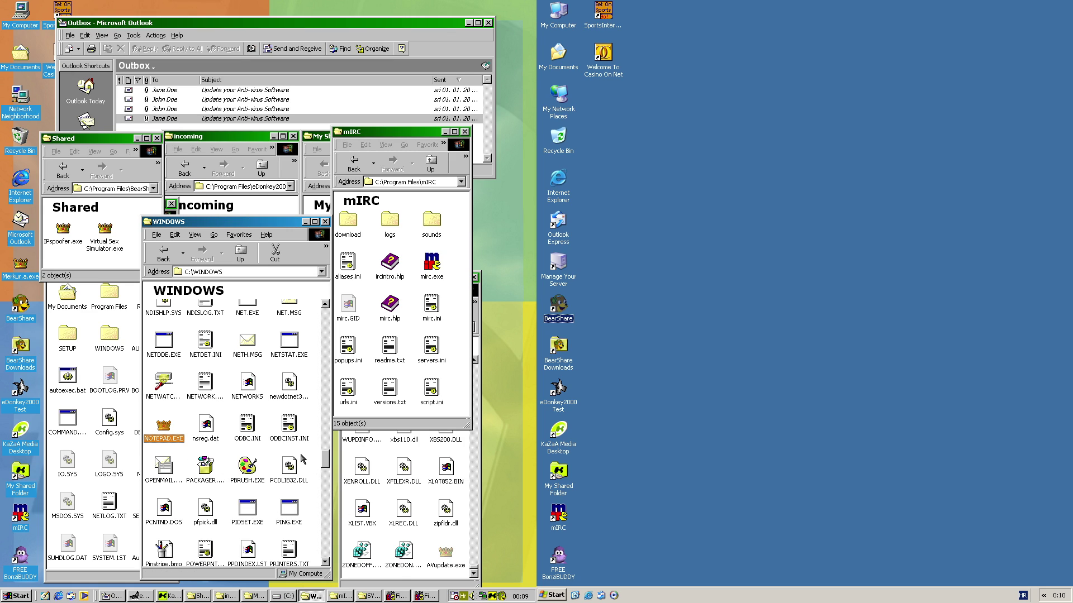
{"action": "left_click", "coordinate": [397, 596]}
{"action": "left_click", "coordinate": [424, 595]}
{"action": "right_click", "coordinate": [420, 596]}
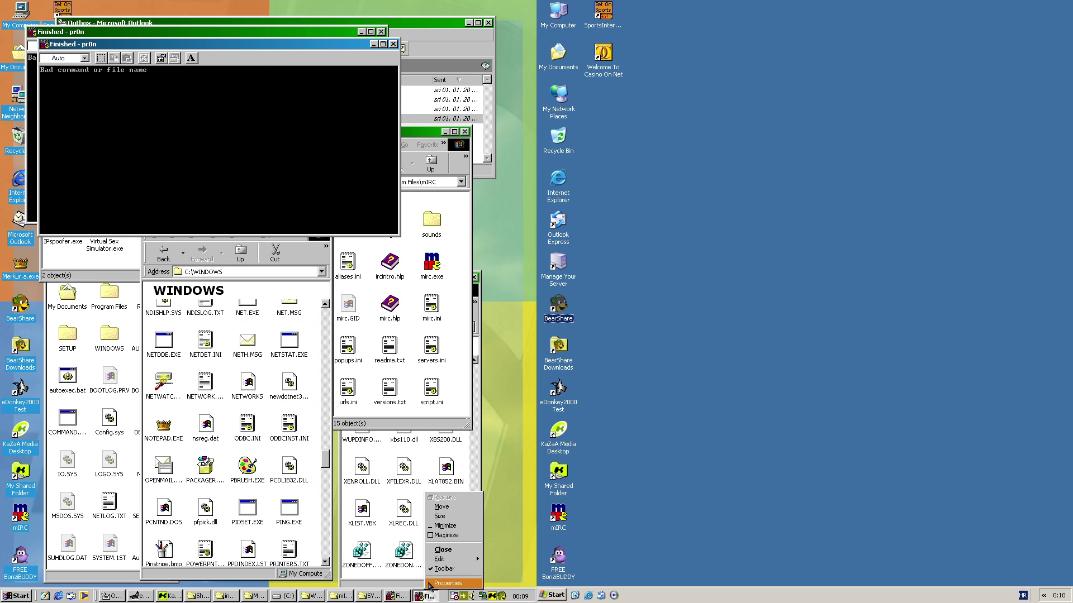
{"action": "left_click", "coordinate": [443, 552]}
{"action": "right_click", "coordinate": [406, 596]}
{"action": "left_click", "coordinate": [397, 556]}
{"action": "left_click", "coordinate": [120, 368]}
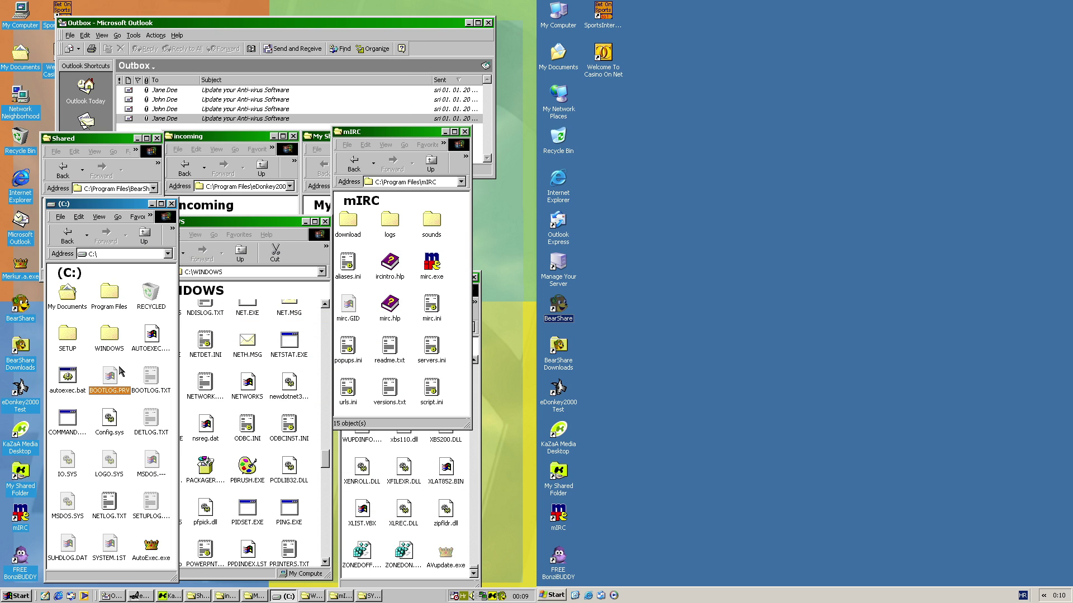
Step: Send the queued messages from the Outbox of Outlook
{"action": "left_click", "coordinate": [138, 464]}
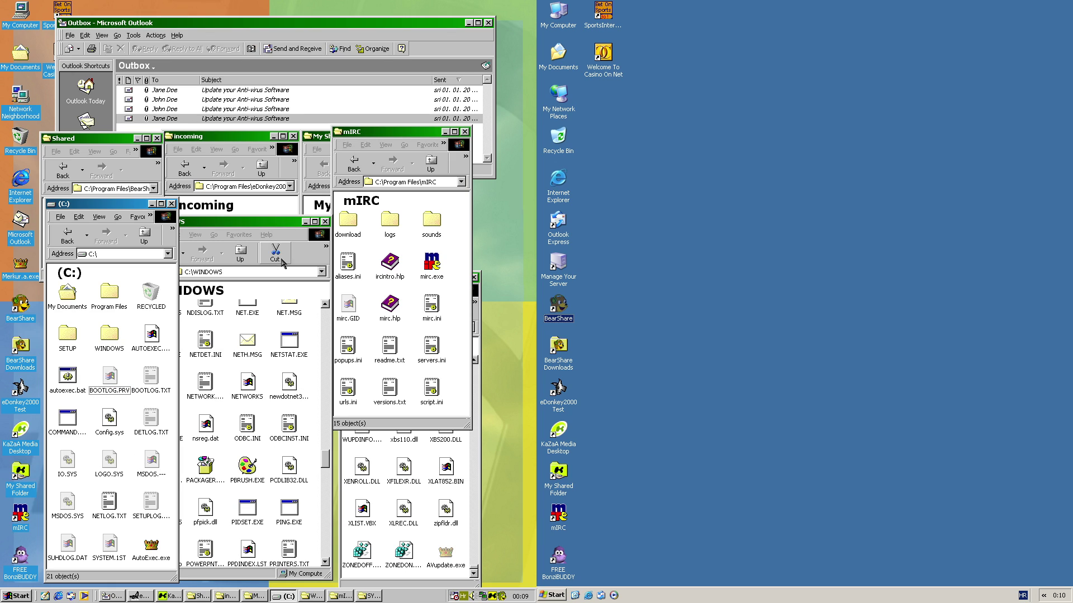
{"action": "left_click", "coordinate": [285, 51]}
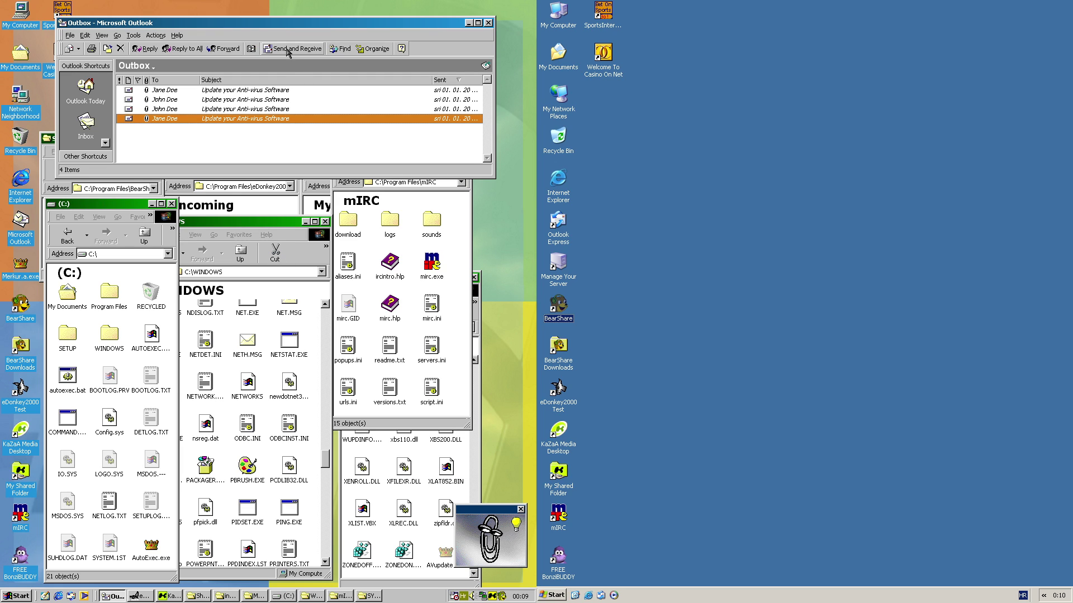
{"action": "left_click", "coordinate": [398, 199]}
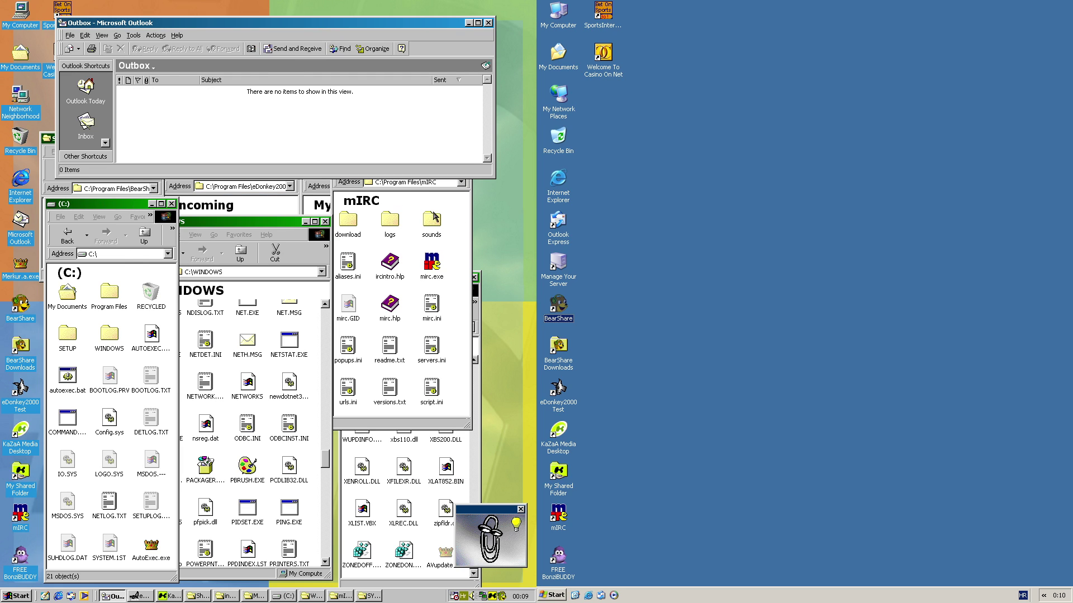
Step: In Outlook Express on the second desktop, open the lower Inbox message, enlarge its window and select the AVupdate.exe attachment
{"action": "double_click", "coordinate": [558, 223]}
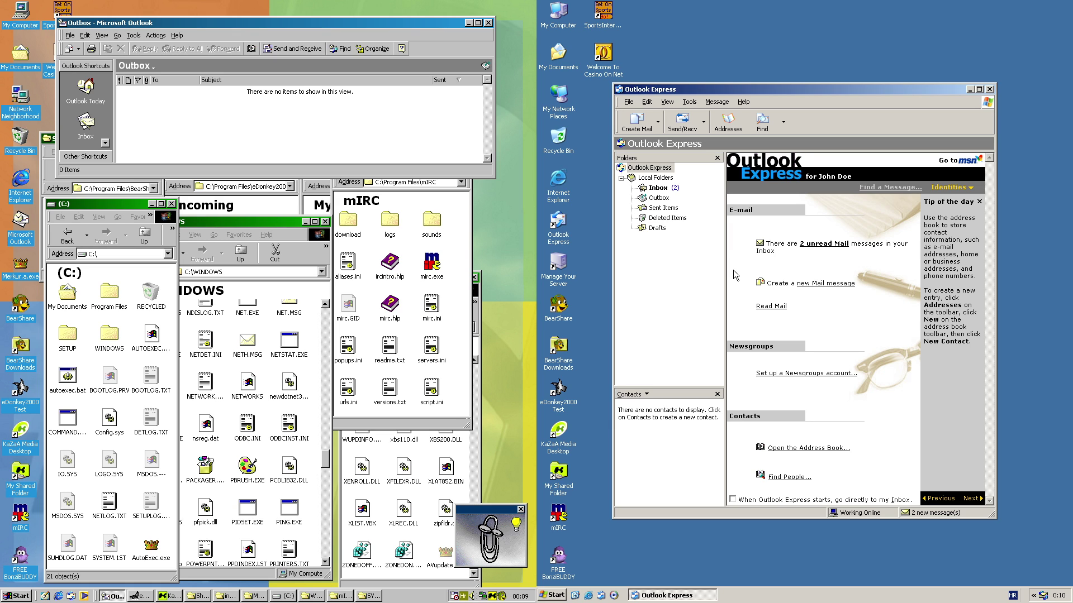
{"action": "left_click", "coordinate": [657, 188]}
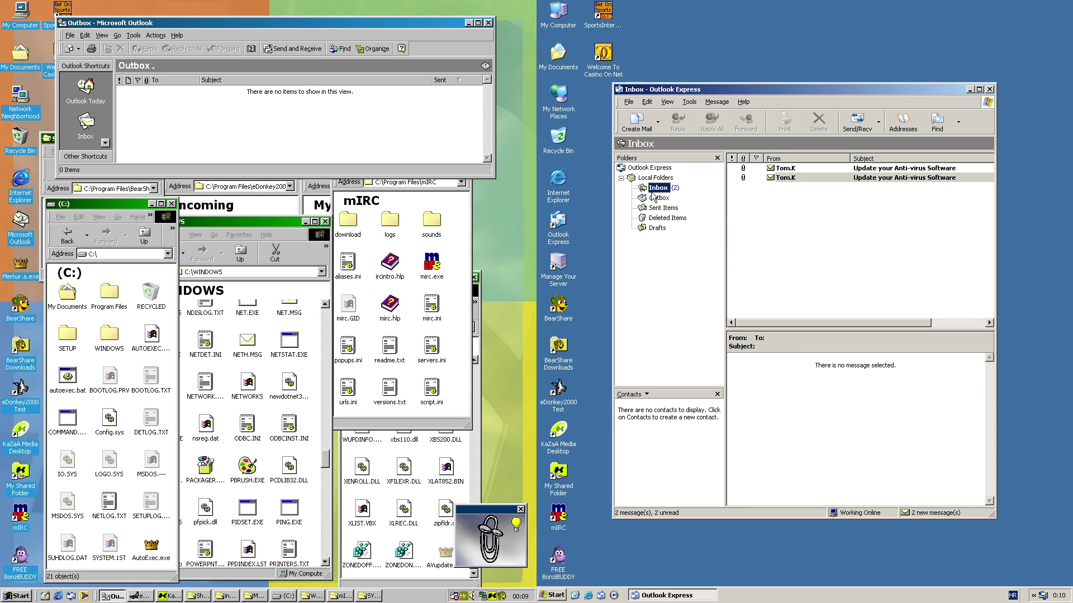
{"action": "double_click", "coordinate": [797, 176]}
{"action": "left_click_drag", "start_coordinate": [707, 125], "coordinate": [699, 135]}
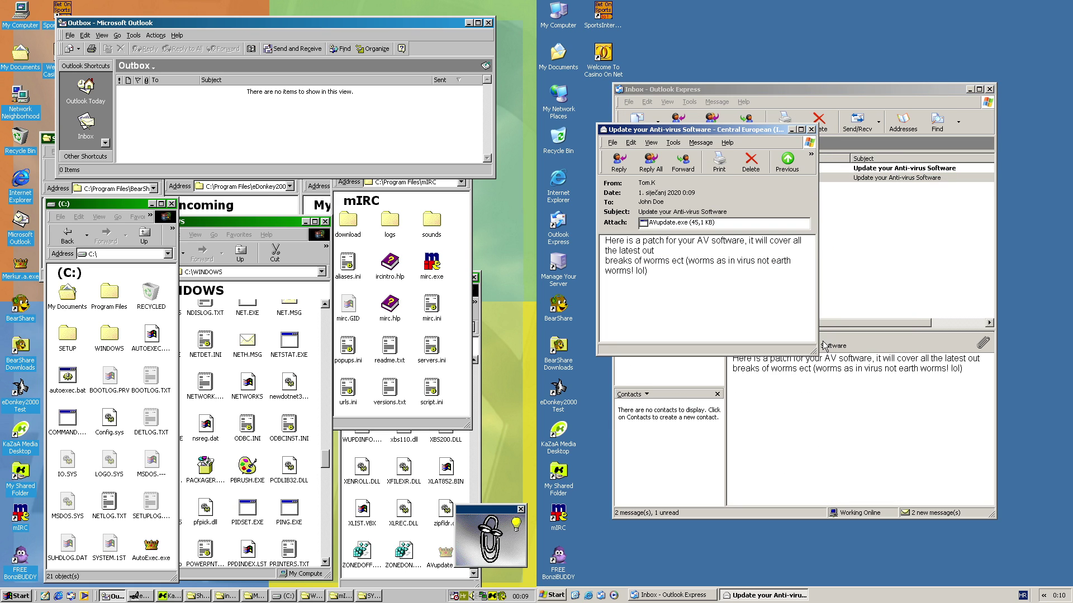
{"action": "left_click_drag", "start_coordinate": [815, 350], "coordinate": [887, 367]}
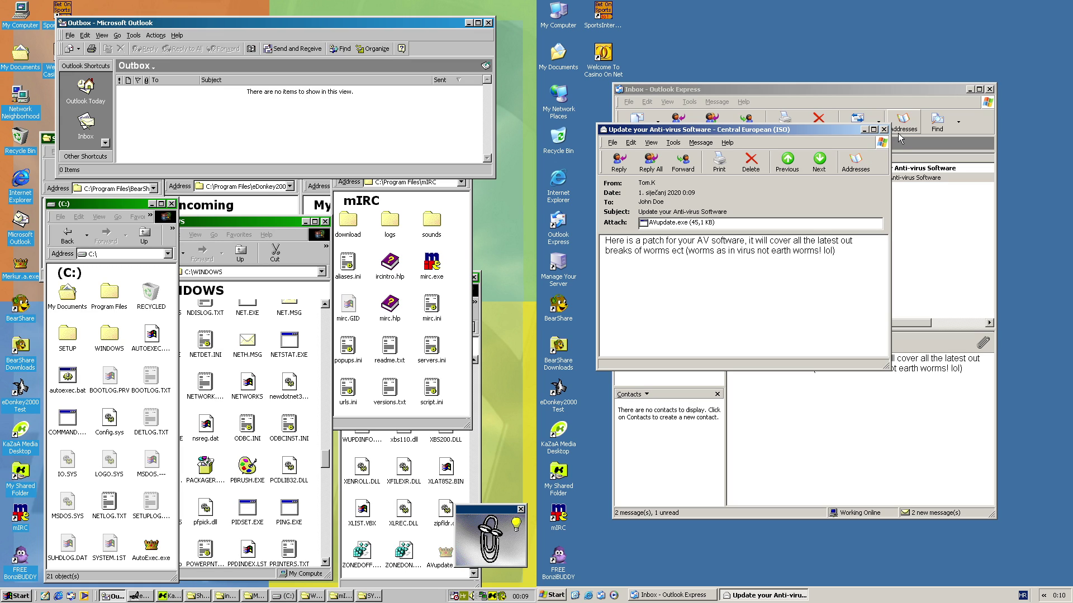
{"action": "left_click", "coordinate": [649, 224]}
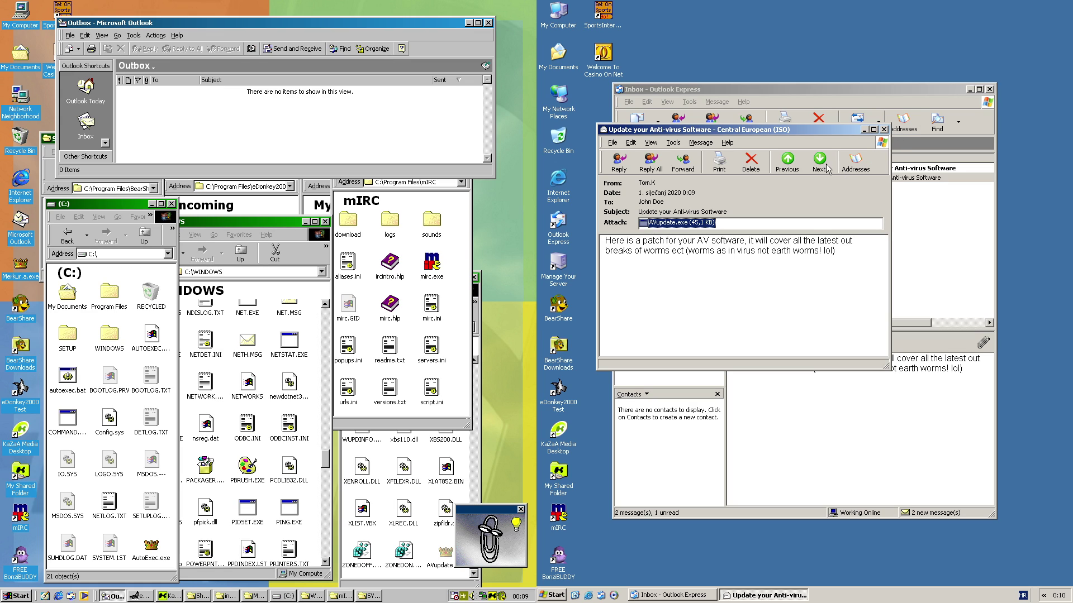
Step: View the other "Update your Anti-virus Software" message in the Inbox, then close it and Outlook Express
{"action": "left_click", "coordinate": [884, 129]}
{"action": "double_click", "coordinate": [893, 172]}
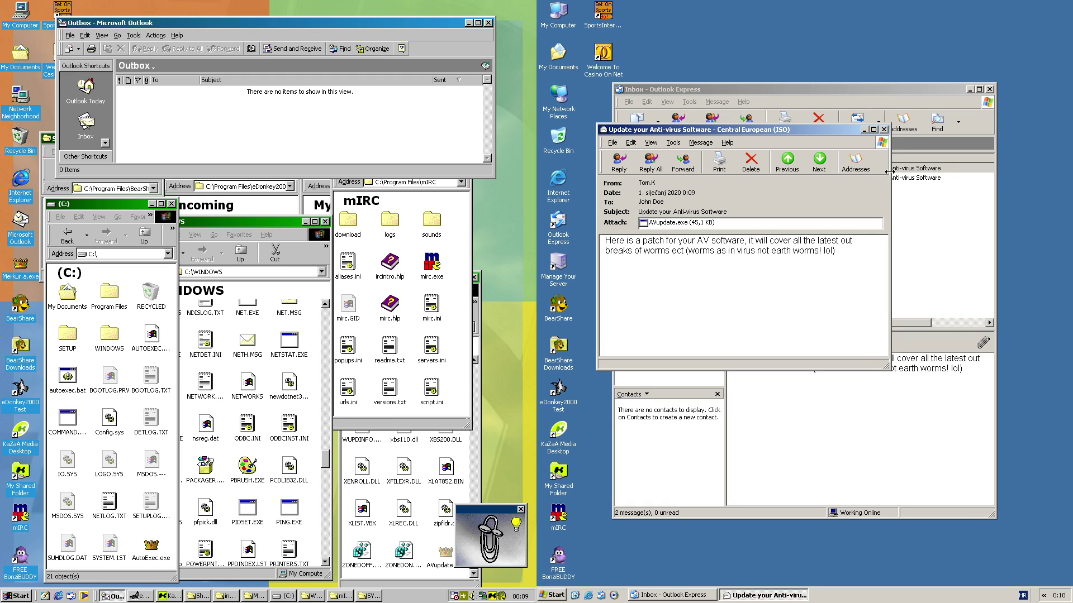
{"action": "left_click", "coordinate": [884, 129]}
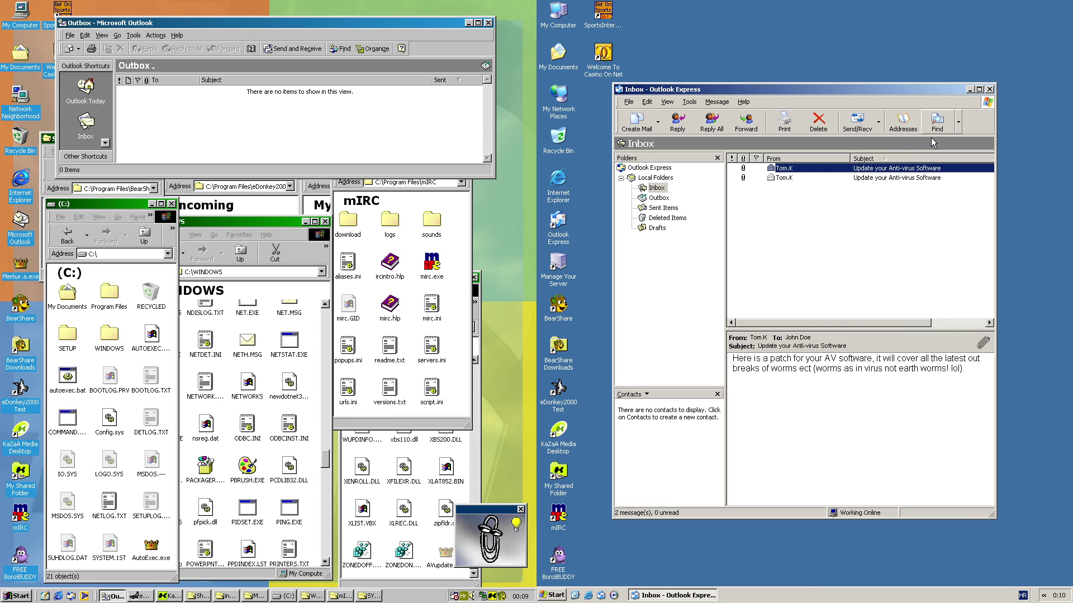
{"action": "left_click", "coordinate": [829, 220]}
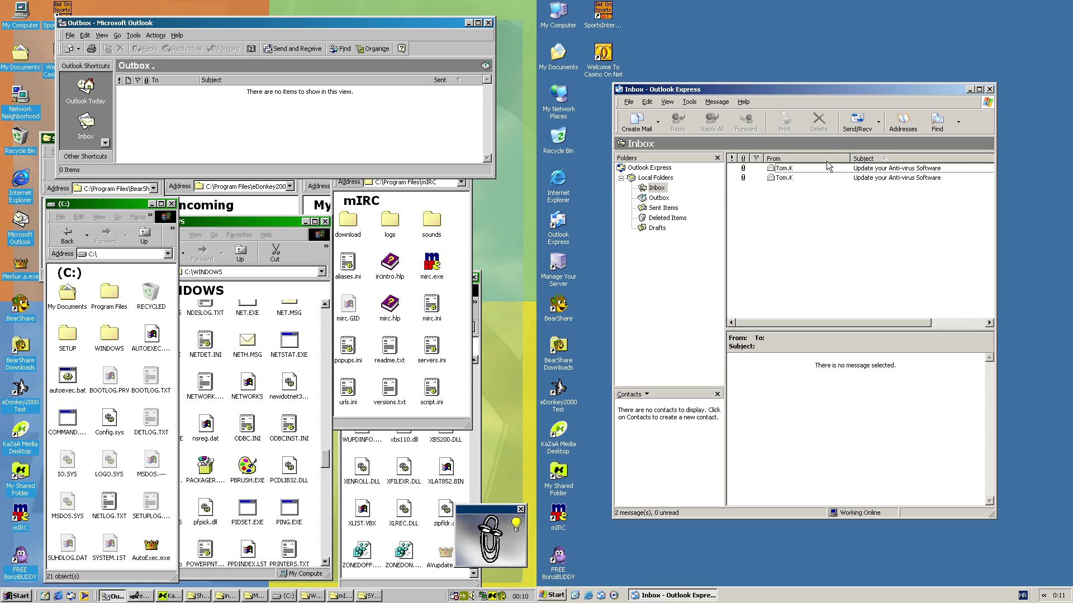
{"action": "left_click", "coordinate": [989, 88]}
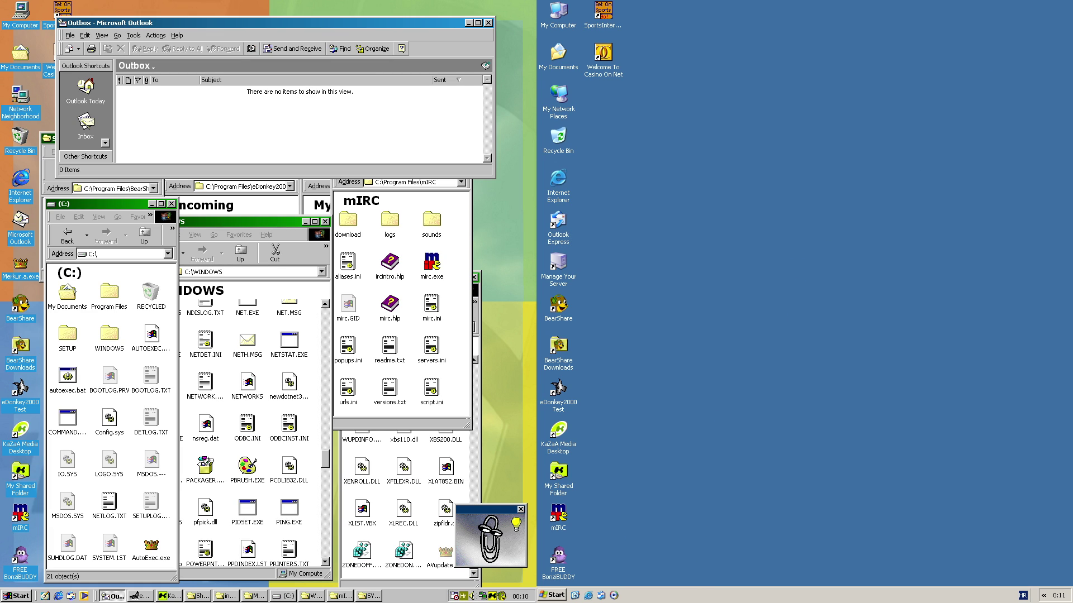
Step: Close the C:, WINDOWS, mIRC and SYSTEM folder windows on the infected desktop
{"action": "left_click", "coordinate": [172, 204]}
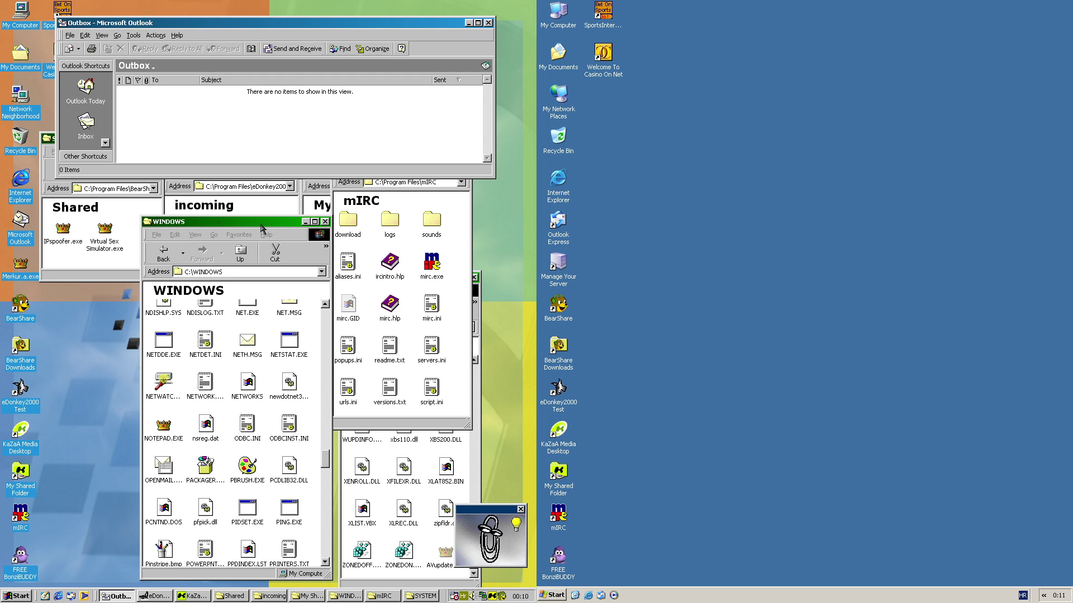
{"action": "left_click", "coordinate": [325, 222]}
{"action": "left_click", "coordinate": [441, 219]}
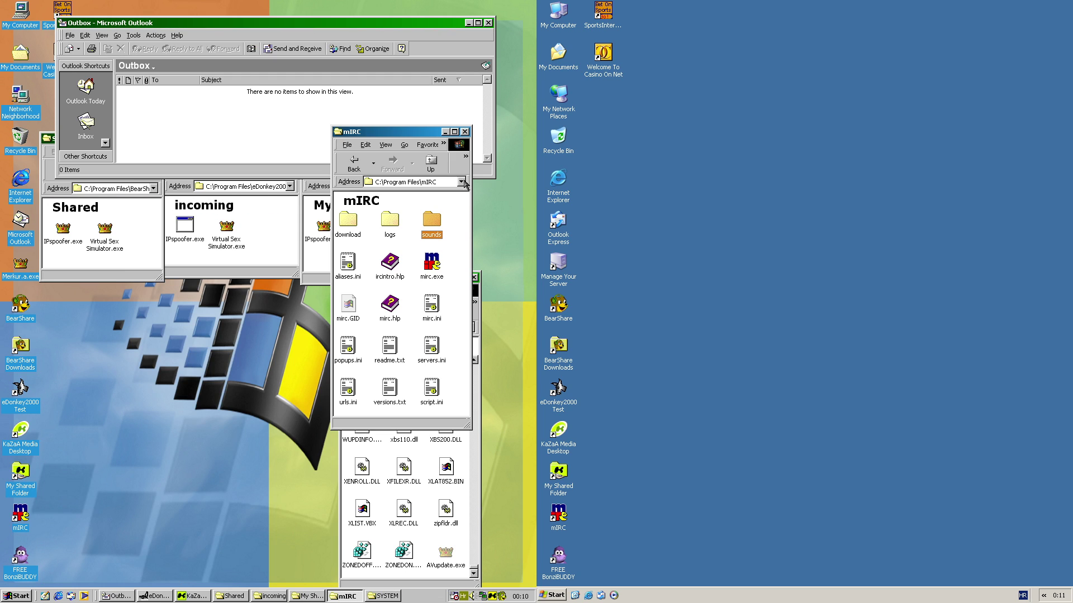
{"action": "left_click", "coordinate": [464, 132]}
{"action": "left_click", "coordinate": [474, 278]}
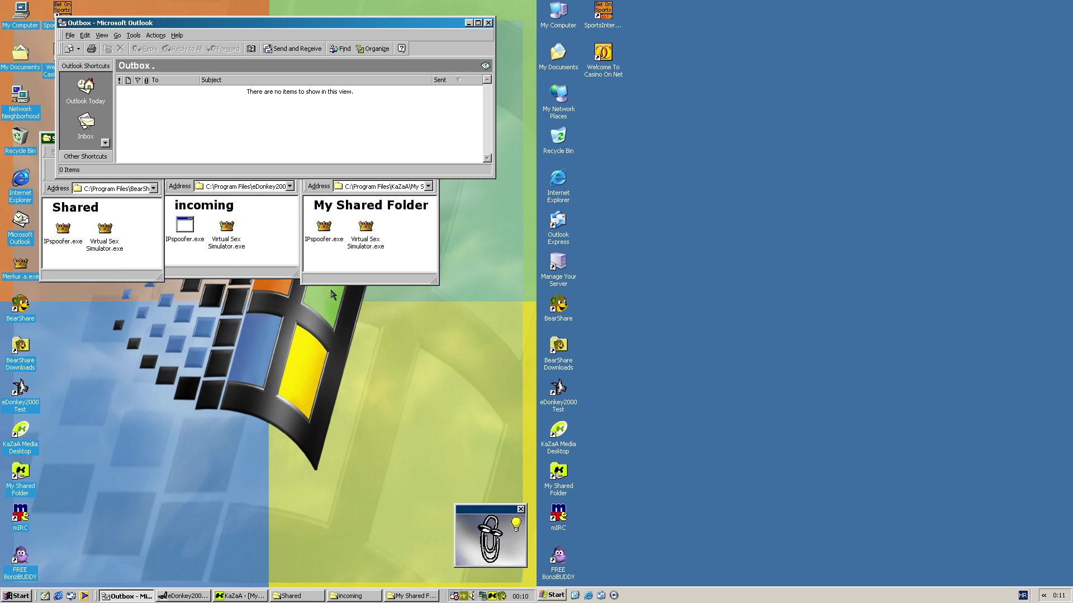
Step: Refresh the incoming folder and bring the Shared and My Shared Folder windows forward to compare their files
{"action": "left_click", "coordinate": [213, 253]}
{"action": "right_click", "coordinate": [224, 253]}
{"action": "left_click", "coordinate": [250, 309]}
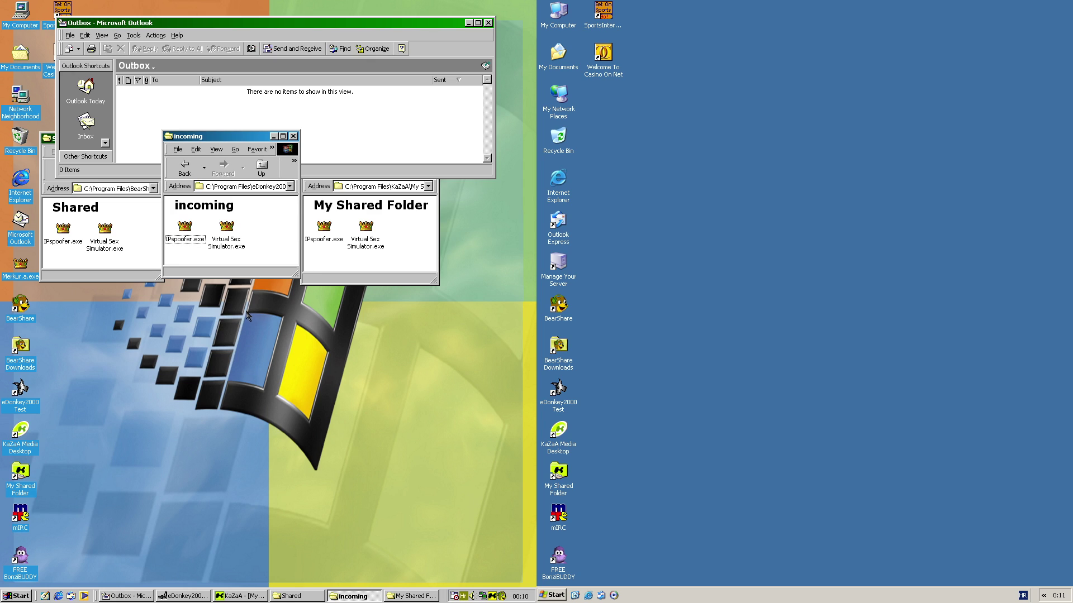
{"action": "left_click", "coordinate": [154, 254]}
{"action": "left_click", "coordinate": [358, 255]}
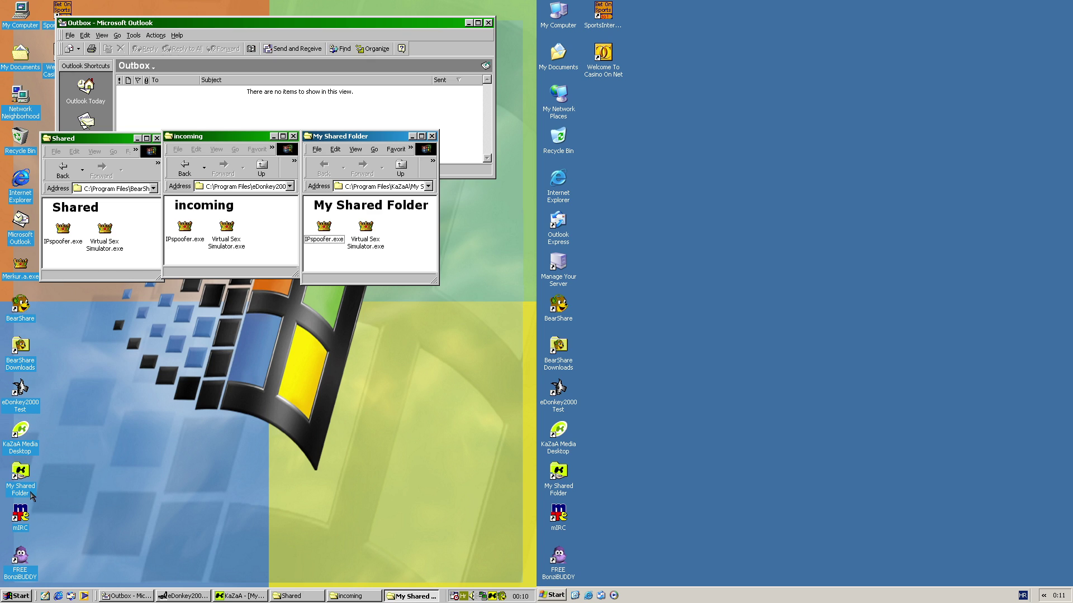
Step: Show all shared files in My KaZaA, moving and enlarging the window and widening the Title and Filename columns
{"action": "left_click", "coordinate": [17, 448]}
{"action": "left_click", "coordinate": [231, 596]}
{"action": "left_click_drag", "start_coordinate": [132, 283], "coordinate": [167, 259]}
{"action": "left_click", "coordinate": [119, 333]}
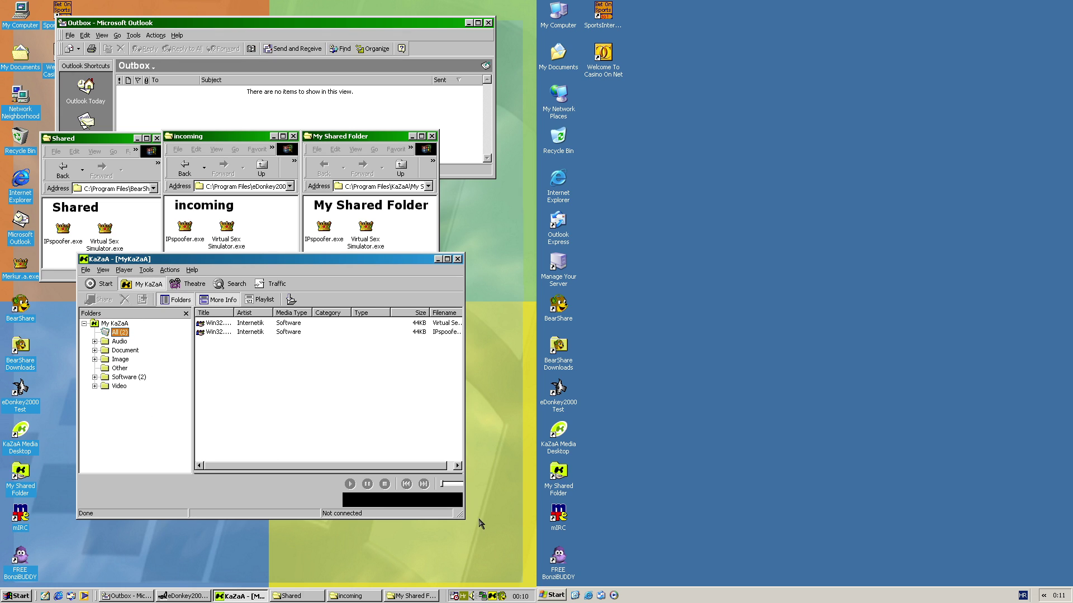
{"action": "left_click_drag", "start_coordinate": [461, 515], "coordinate": [512, 513]}
{"action": "left_click_drag", "start_coordinate": [237, 262], "coordinate": [201, 295]}
{"action": "left_click_drag", "start_coordinate": [200, 346], "coordinate": [229, 357]}
{"action": "left_click", "coordinate": [200, 358]}
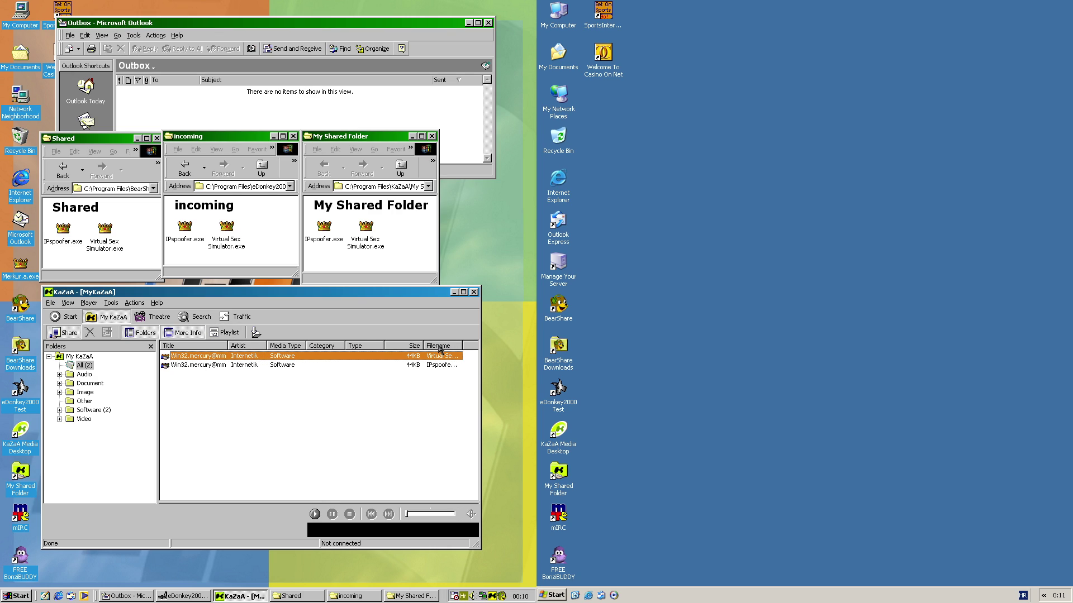
{"action": "left_click_drag", "start_coordinate": [462, 349], "coordinate": [505, 367]}
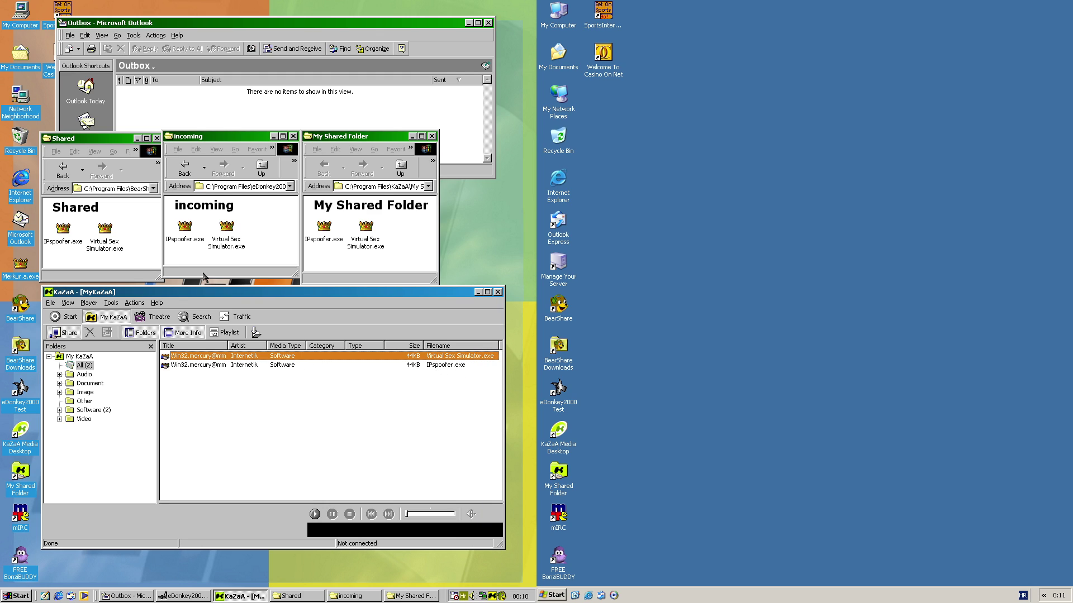
Step: Show the version information of IPspoofer.exe in My Shared Folder, with its properties window moved lower
{"action": "left_click", "coordinate": [169, 266]}
{"action": "left_click", "coordinate": [373, 254]}
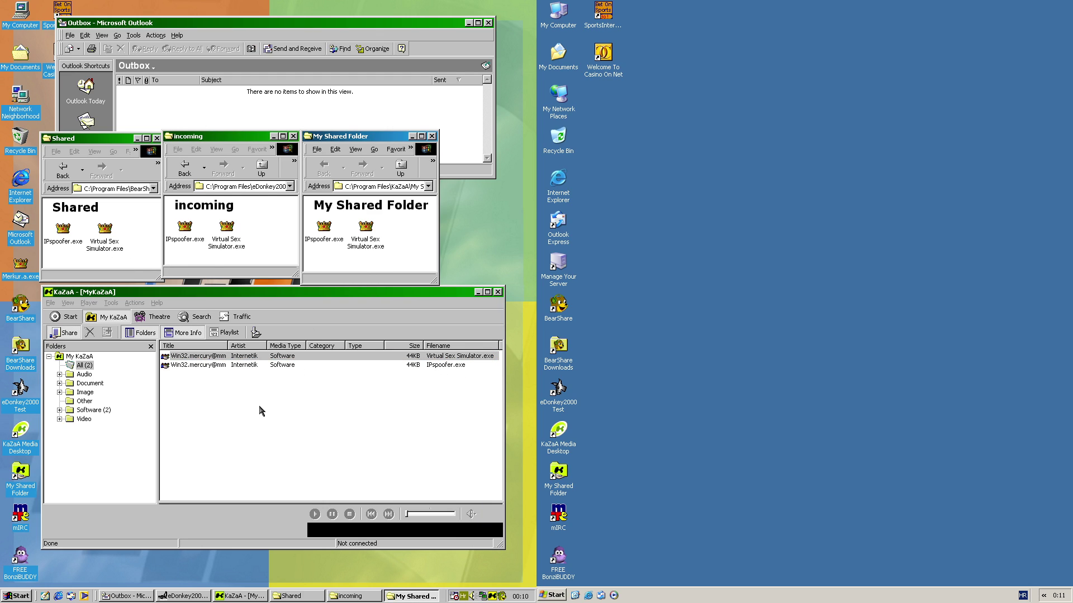
{"action": "right_click", "coordinate": [326, 228]}
{"action": "left_click", "coordinate": [358, 332]}
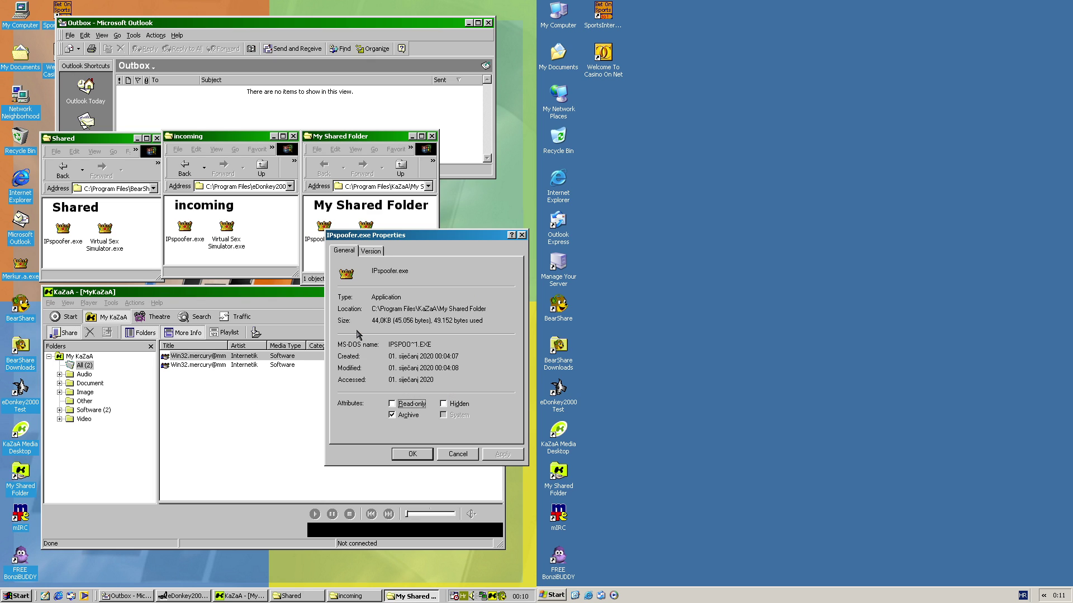
{"action": "left_click", "coordinate": [370, 251]}
{"action": "left_click_drag", "start_coordinate": [393, 233], "coordinate": [352, 298]}
Step: Review the file's version items from Company Name through Product Version, then close the properties and KaZaA
{"action": "left_click", "coordinate": [343, 415]}
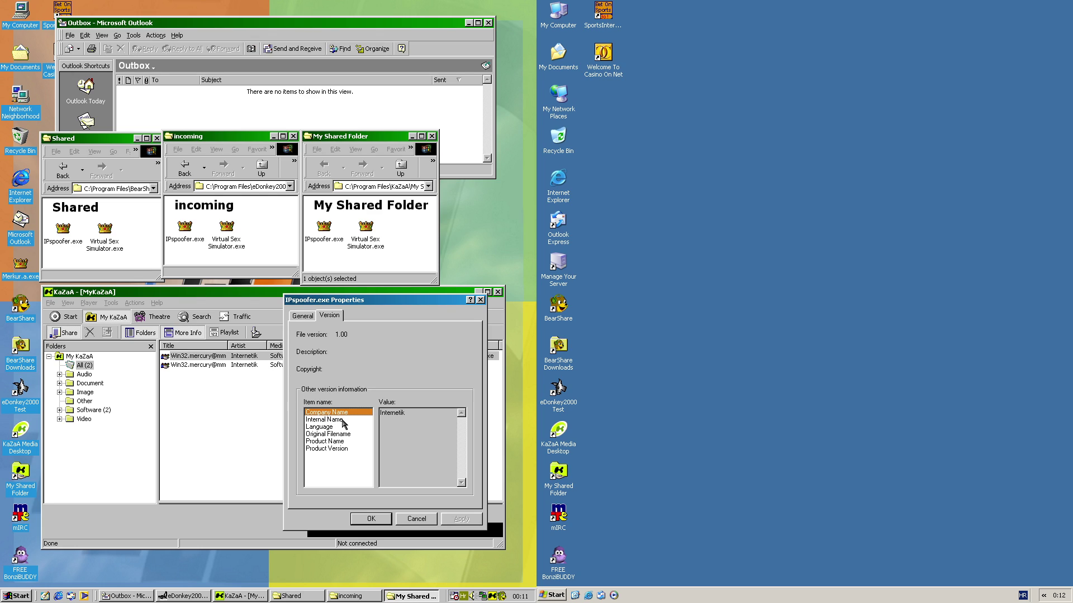
{"action": "left_click", "coordinate": [324, 420]}
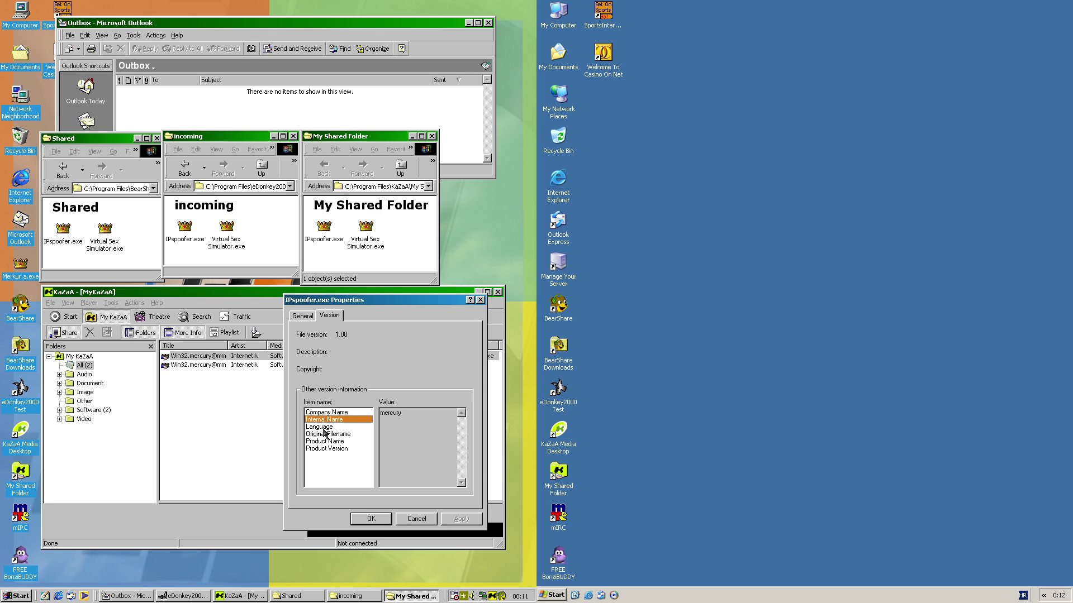
{"action": "key", "text": "Down"}
{"action": "key", "text": "Down"}
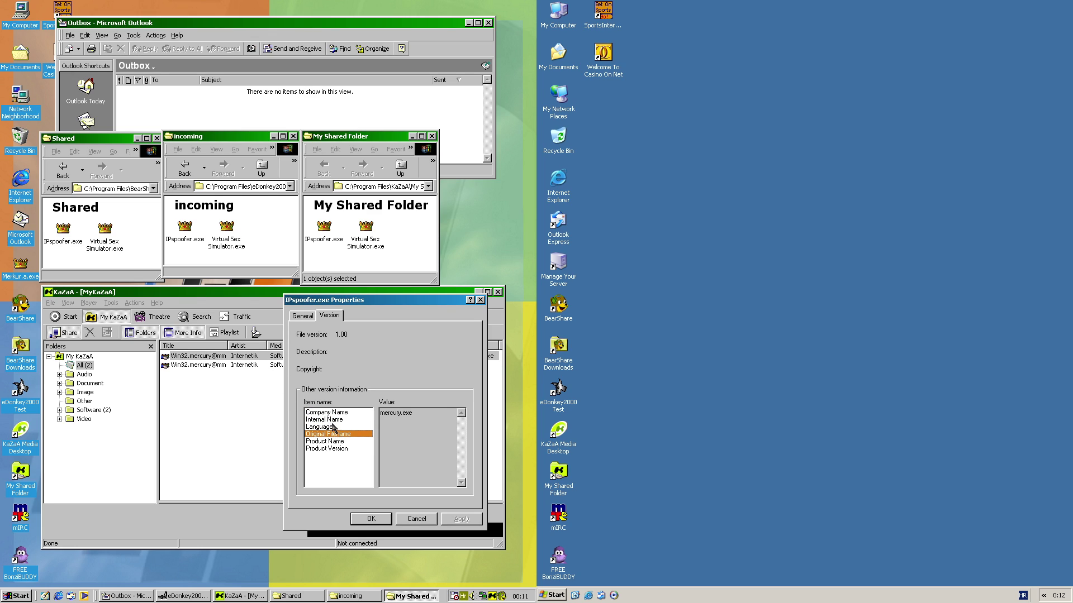
{"action": "key", "text": "Down"}
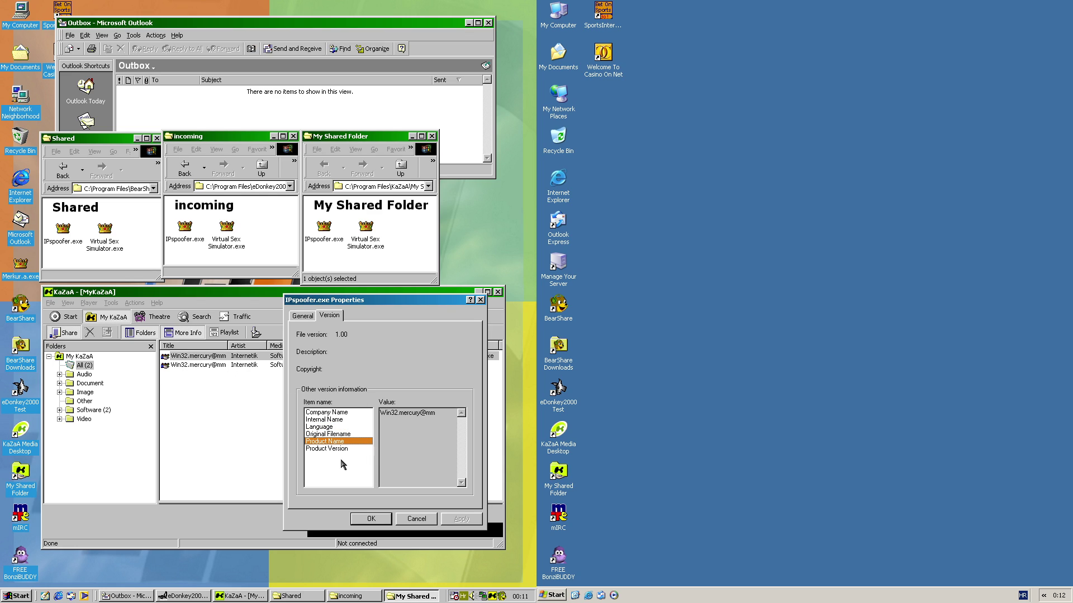
{"action": "left_click", "coordinate": [328, 449]}
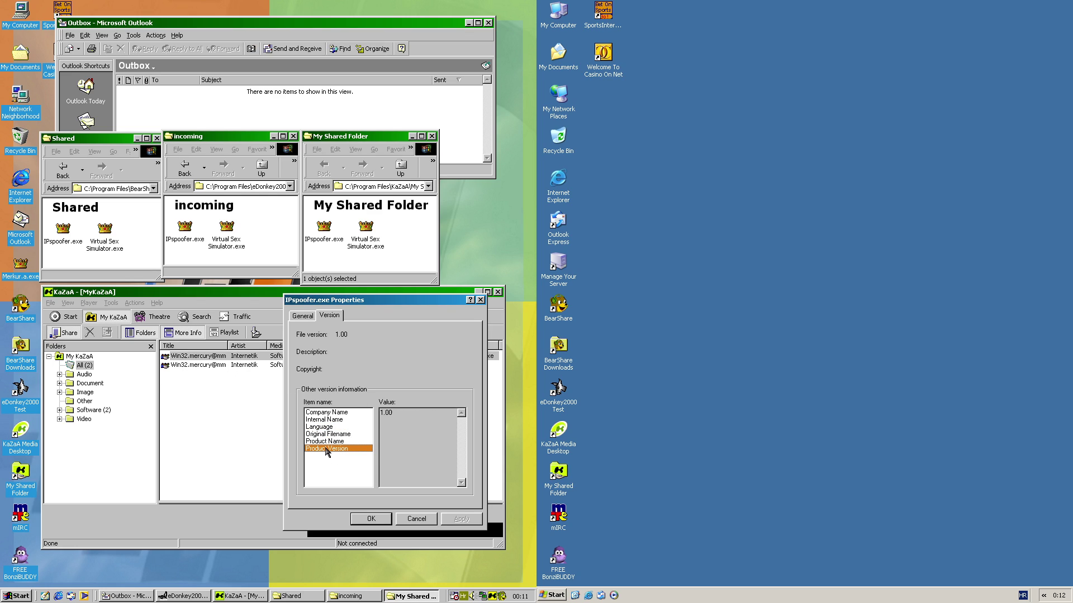
{"action": "left_click", "coordinate": [369, 519]}
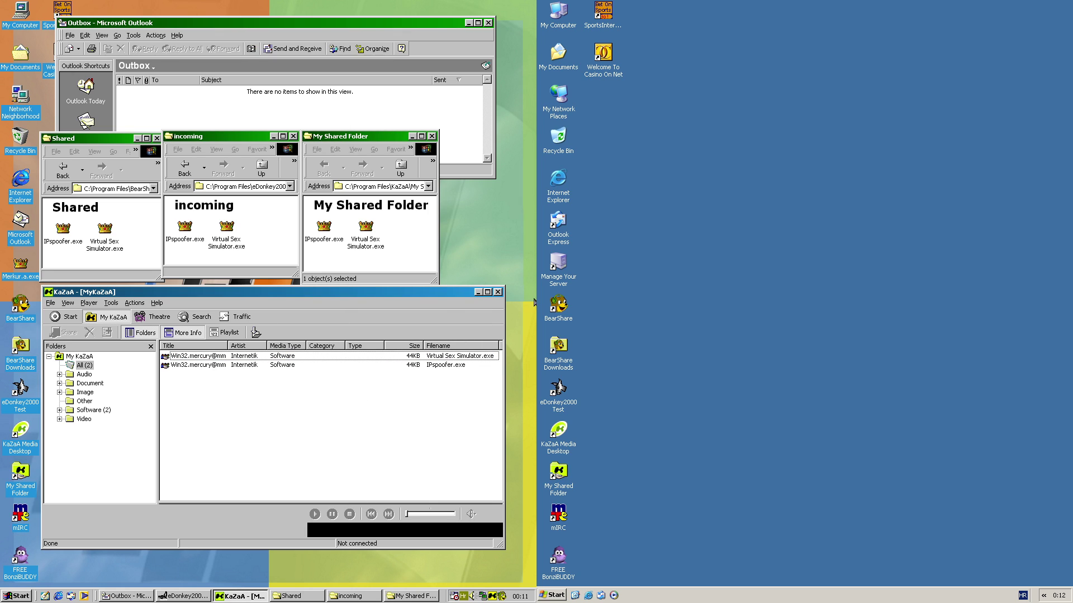
{"action": "left_click", "coordinate": [497, 291]}
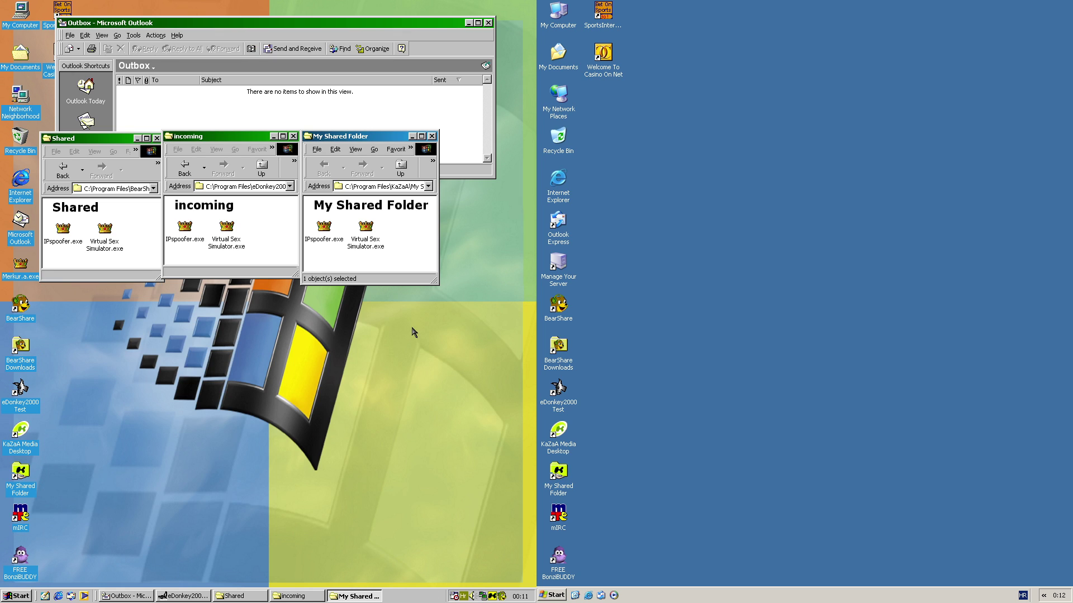
Step: Refresh the shared files in eDonkey2000 with Show files enabled, and display them as a list
{"action": "left_click", "coordinate": [185, 596]}
{"action": "left_click_drag", "start_coordinate": [207, 118], "coordinate": [201, 179]}
{"action": "left_click", "coordinate": [76, 291]}
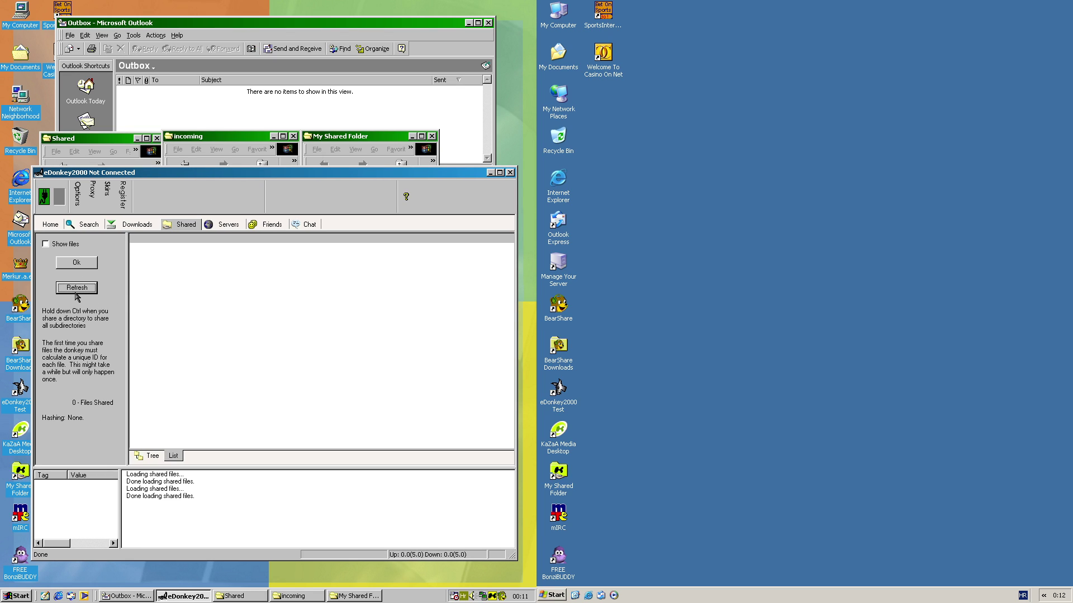
{"action": "left_click", "coordinate": [84, 292]}
{"action": "left_click", "coordinate": [69, 247]}
{"action": "left_click", "coordinate": [87, 293]}
{"action": "left_click", "coordinate": [155, 464]}
{"action": "left_click", "coordinate": [173, 457]}
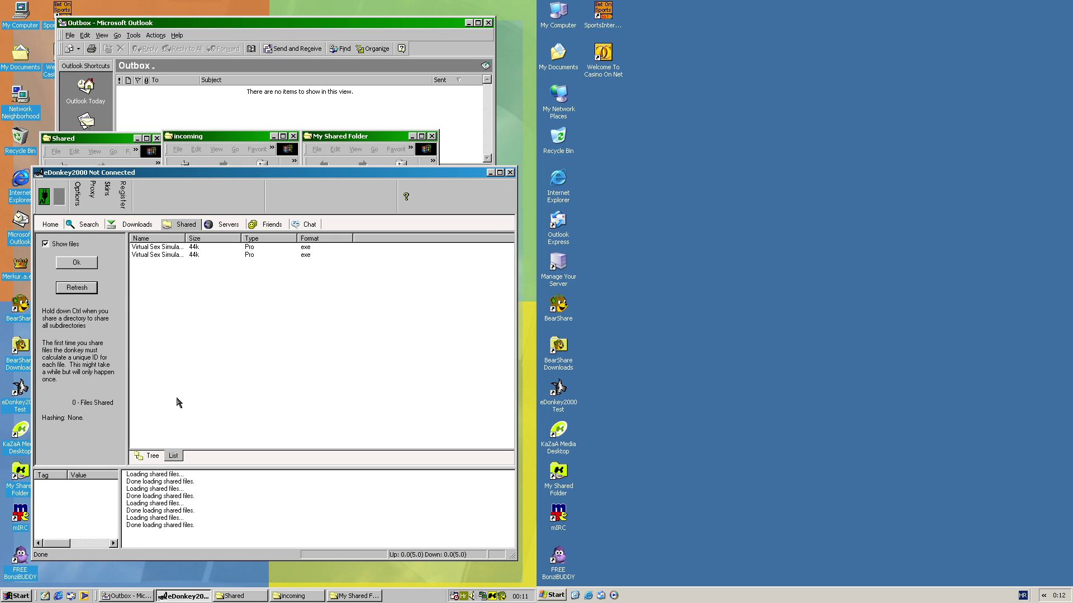
Step: Widen the Name column of the shared list, move the window below the folders and inspect the first shared file
{"action": "left_click_drag", "start_coordinate": [184, 238], "coordinate": [215, 238]}
{"action": "left_click_drag", "start_coordinate": [196, 175], "coordinate": [193, 305]}
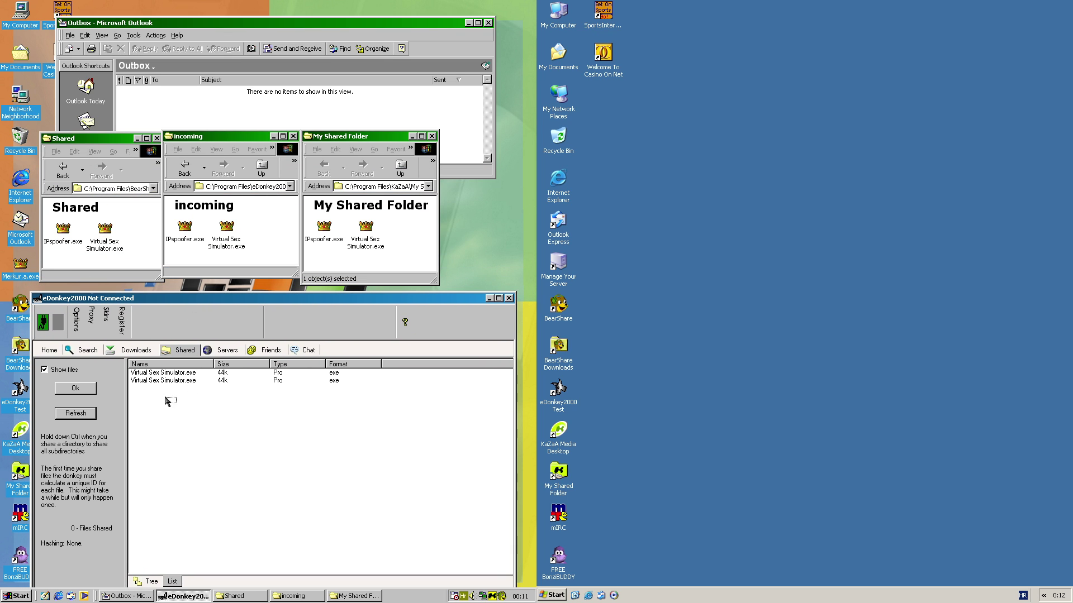
{"action": "left_click", "coordinate": [149, 374]}
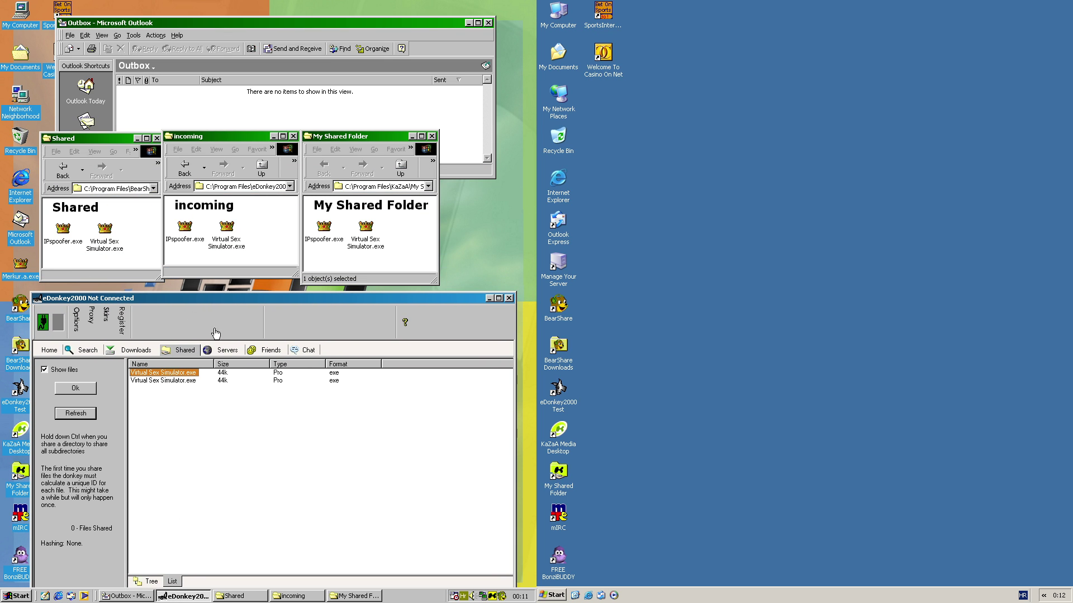
{"action": "left_click", "coordinate": [265, 382]}
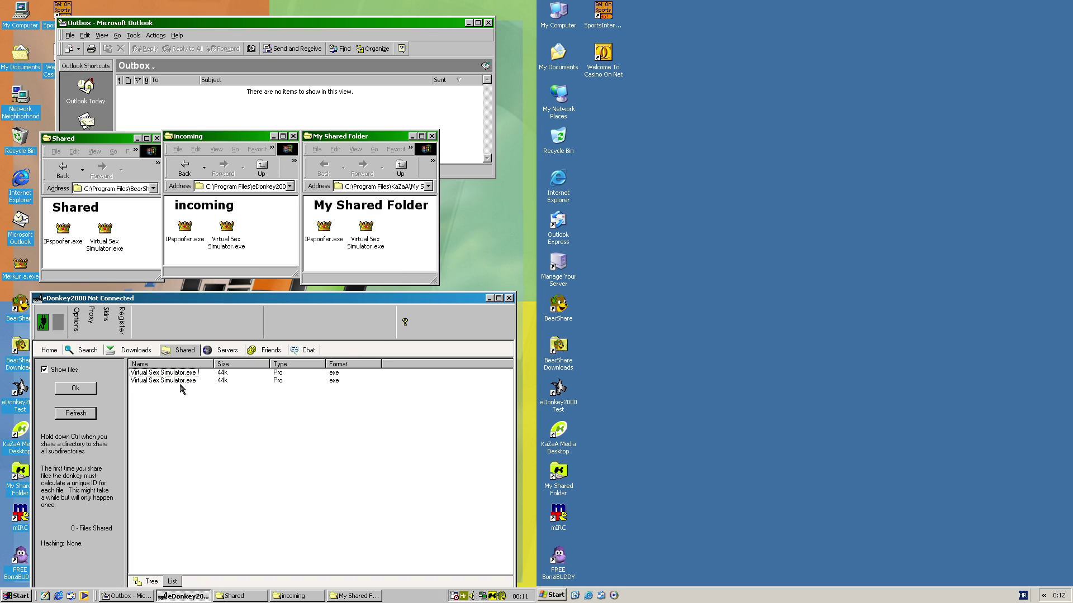
Step: Move the eDonkey2000 window back up and start connecting to a server
{"action": "left_click_drag", "start_coordinate": [170, 298], "coordinate": [164, 205]}
{"action": "left_click", "coordinate": [37, 233]}
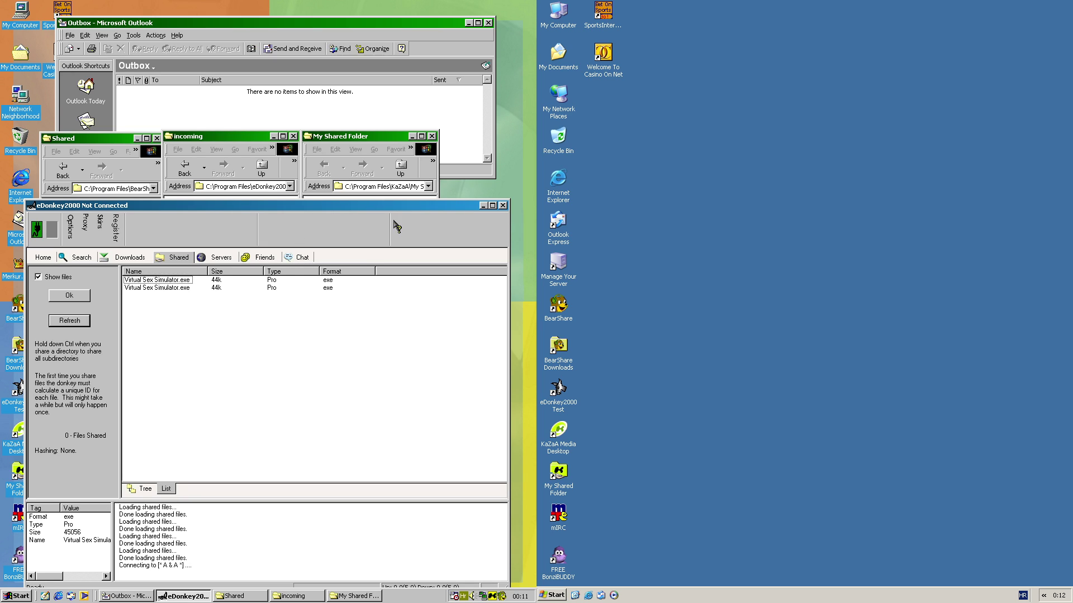
Step: Close eDonkey2000, restore BearShare, move its window below the shared folders and inspect its two shared files
{"action": "left_click", "coordinate": [503, 206]}
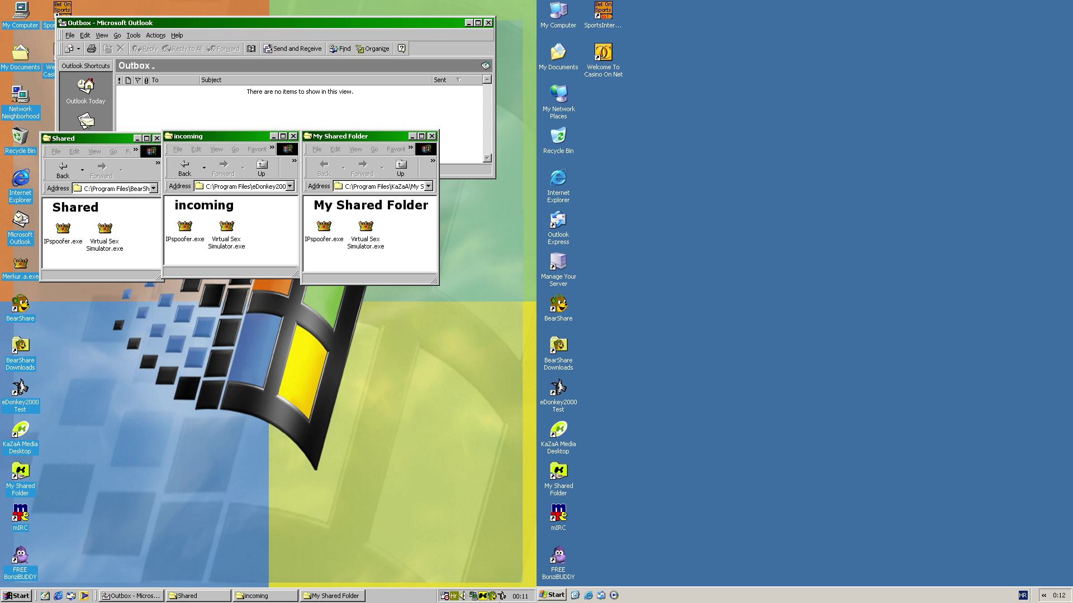
{"action": "double_click", "coordinate": [494, 596]}
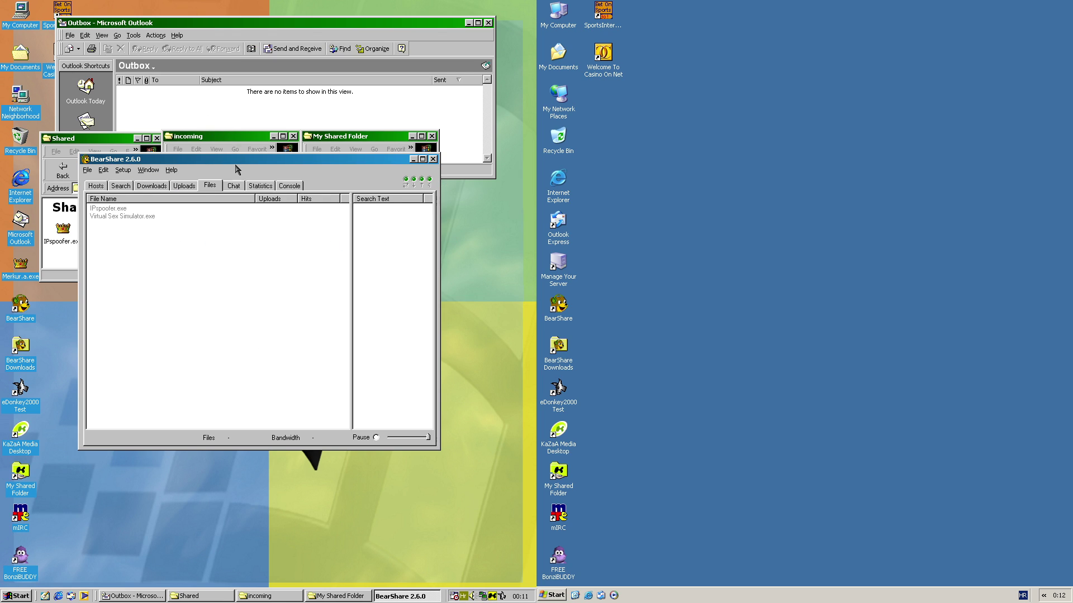
{"action": "left_click_drag", "start_coordinate": [232, 160], "coordinate": [257, 274]}
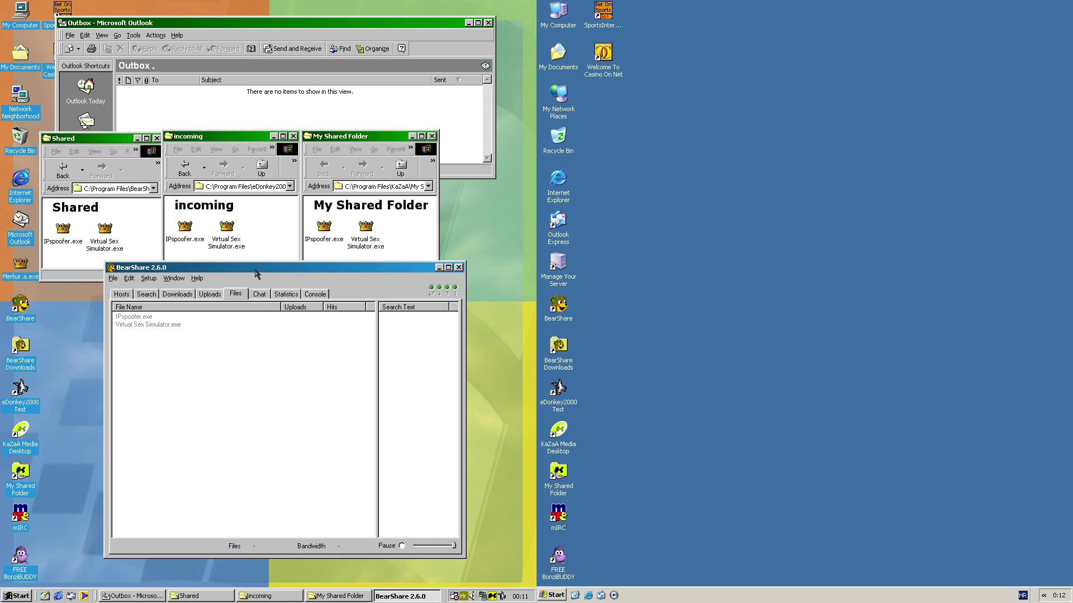
{"action": "left_click", "coordinate": [129, 324]}
{"action": "left_click", "coordinate": [130, 316]}
{"action": "left_click", "coordinate": [144, 352]}
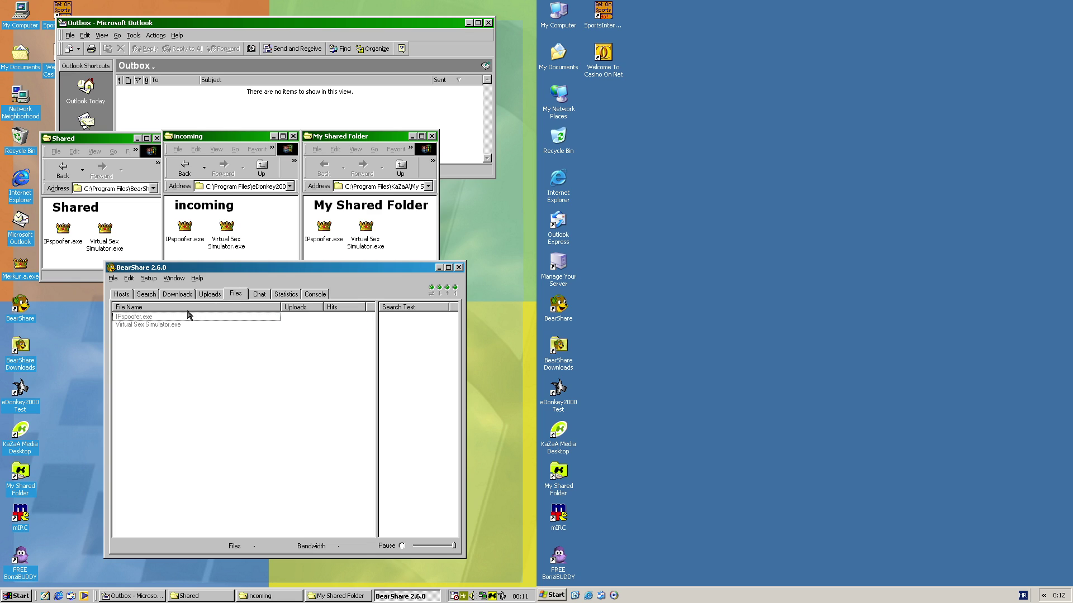
Step: Launch BearShare on the second machine, connect it to host 192.168.0.2, and show the first machine's hosts
{"action": "double_click", "coordinate": [559, 307]}
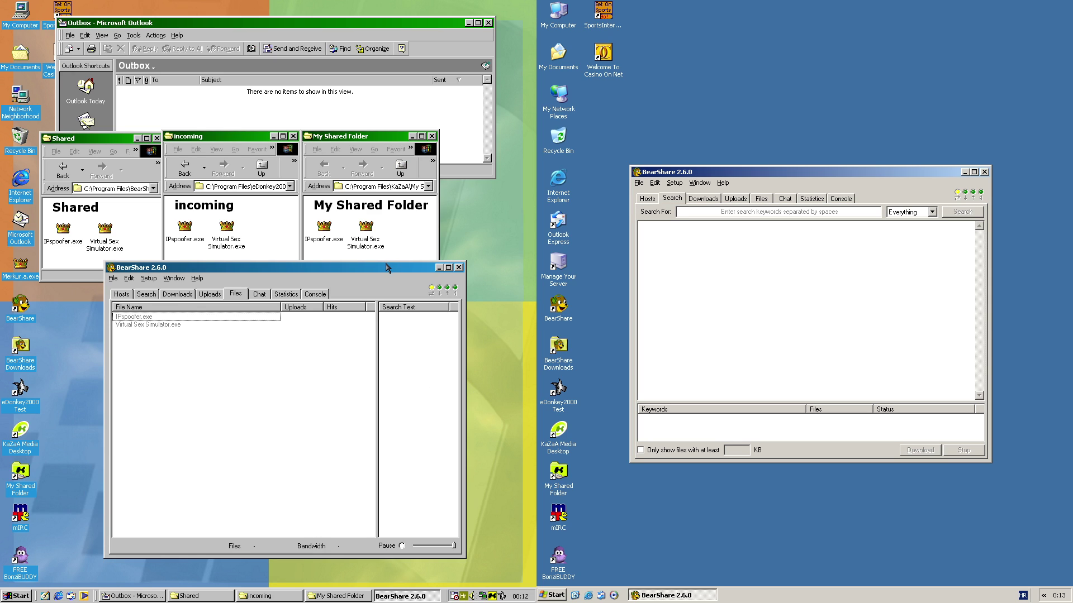
{"action": "left_click_drag", "start_coordinate": [390, 269], "coordinate": [385, 181]}
{"action": "left_click", "coordinate": [649, 198]}
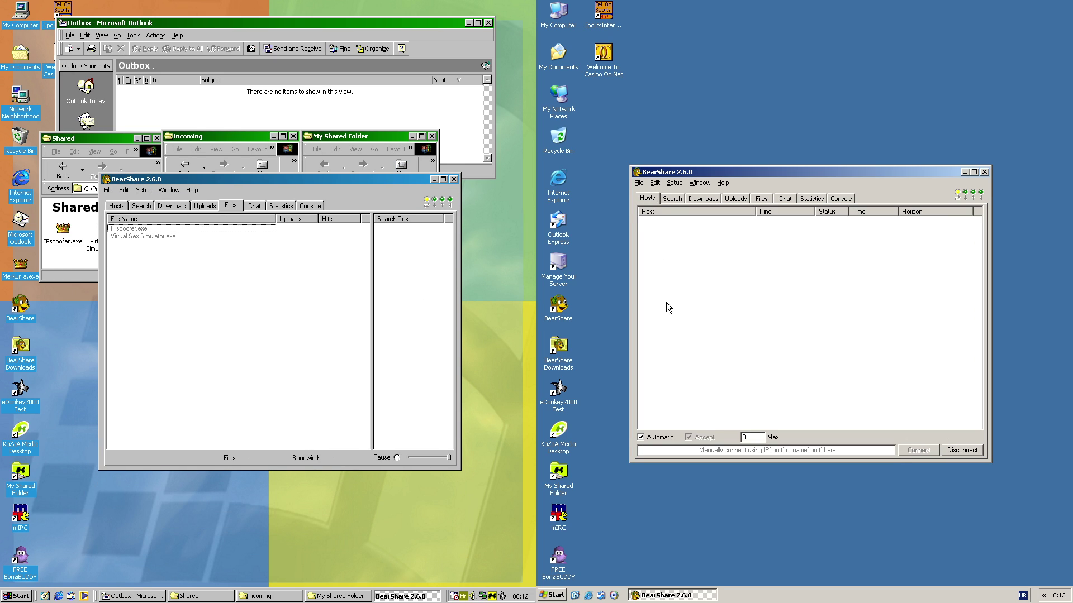
{"action": "left_click", "coordinate": [706, 451]}
{"action": "type", "text": "192.168.0.2"}
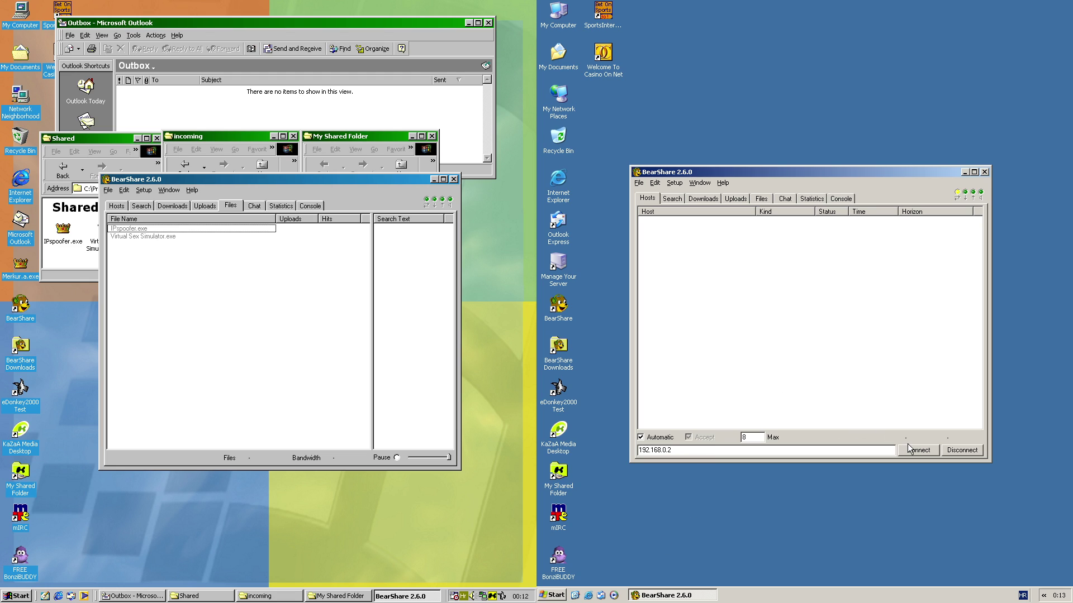
{"action": "left_click", "coordinate": [913, 452]}
{"action": "left_click", "coordinate": [116, 206]}
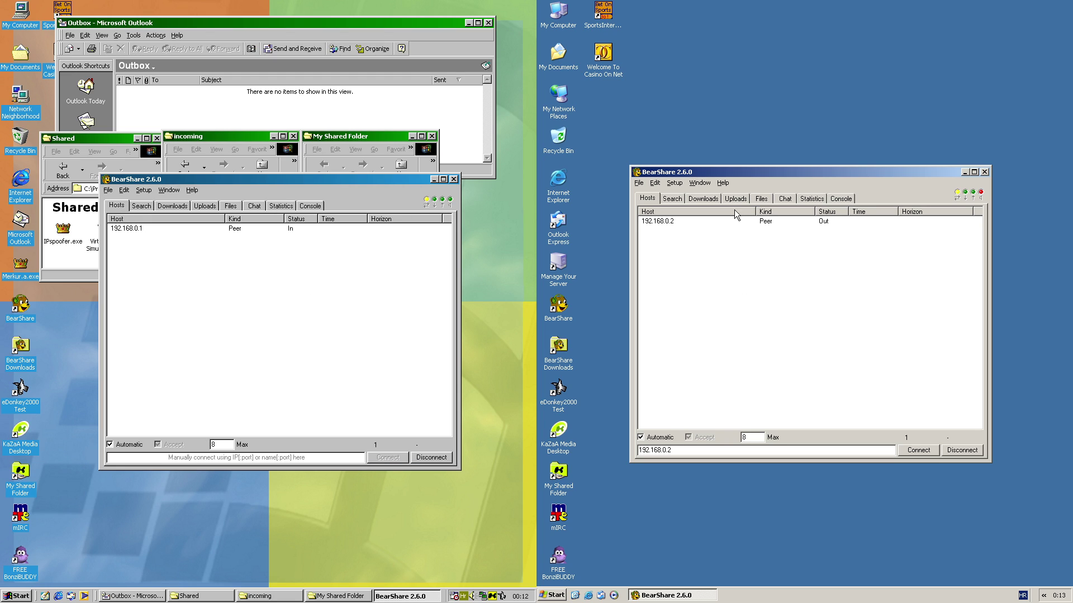
Step: Search for .exe in BearShare on the second machine, with the first machine's shared files in view, and inspect the result
{"action": "left_click", "coordinate": [673, 199]}
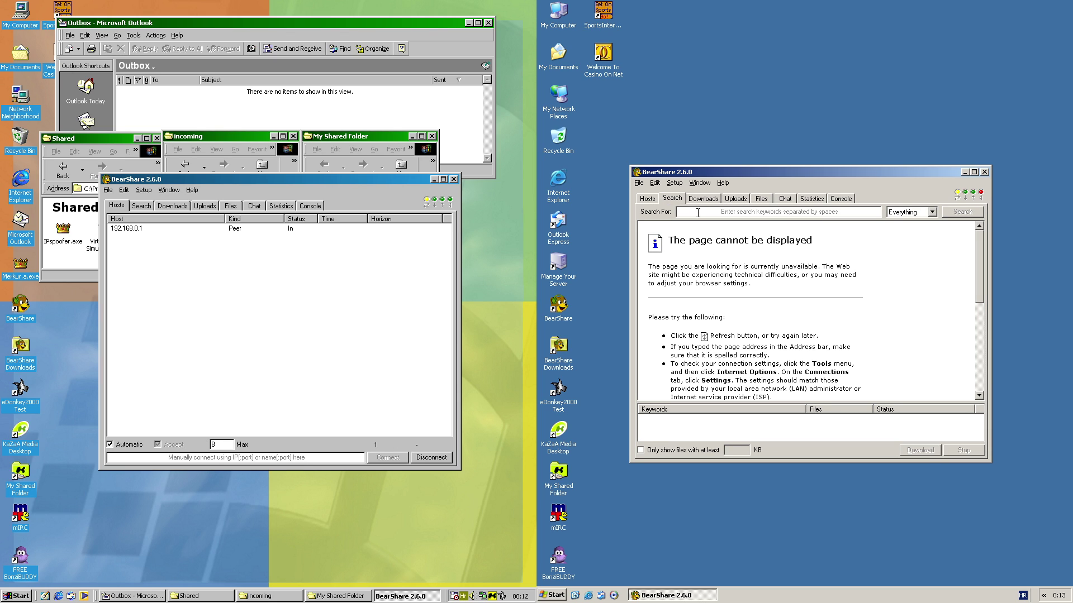
{"action": "left_click", "coordinate": [699, 212]}
{"action": "left_click", "coordinate": [231, 206]}
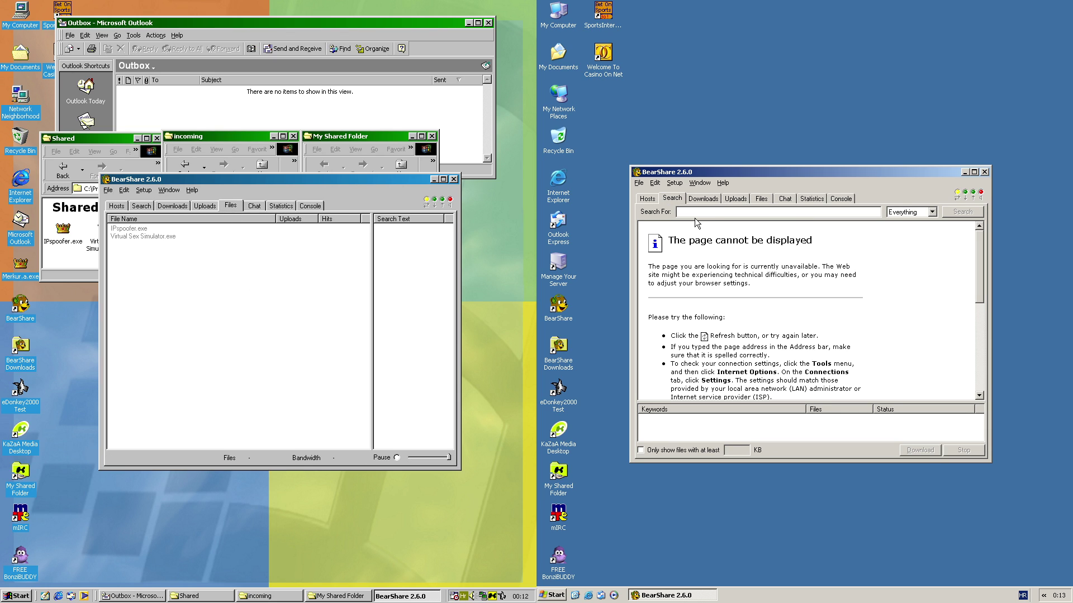
{"action": "key", "text": "Return"}
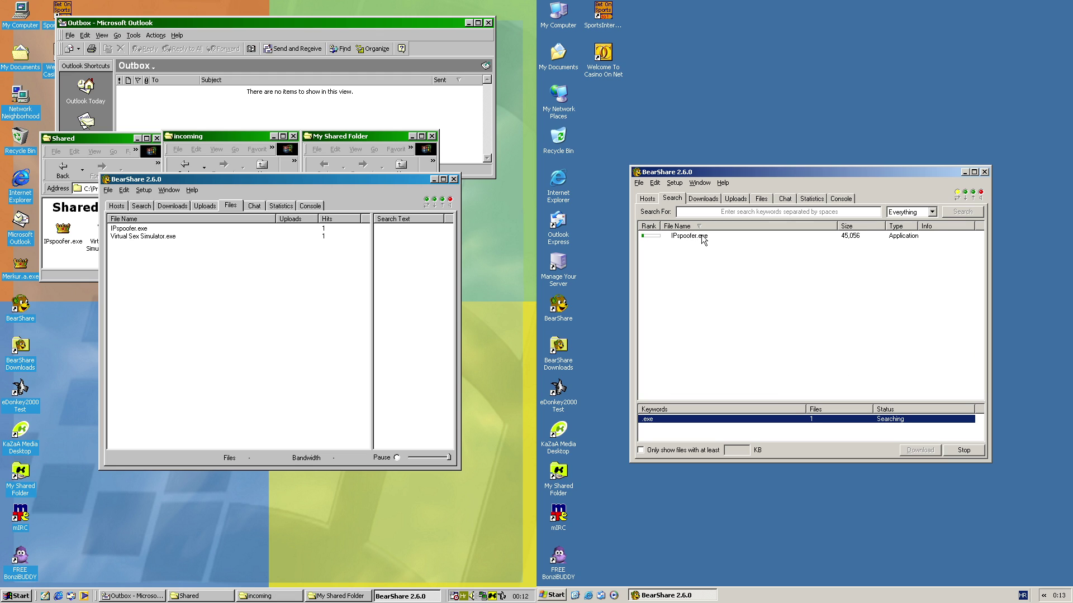
{"action": "left_click", "coordinate": [702, 235]}
{"action": "left_click", "coordinate": [686, 344]}
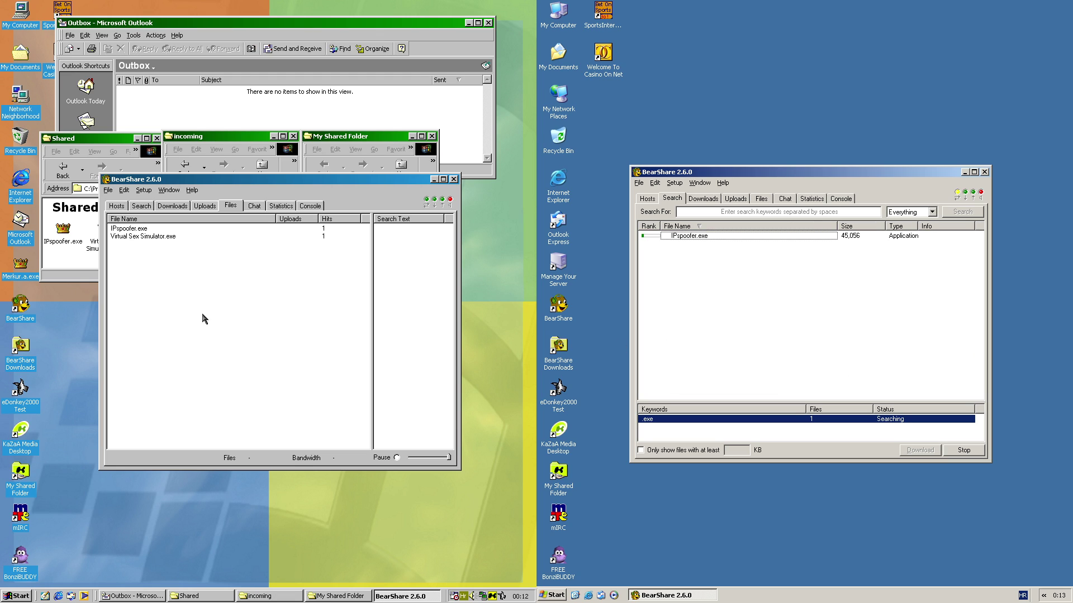
Step: Check the Hits values of both shared files in BearShare on the first machine
{"action": "left_click", "coordinate": [334, 229]}
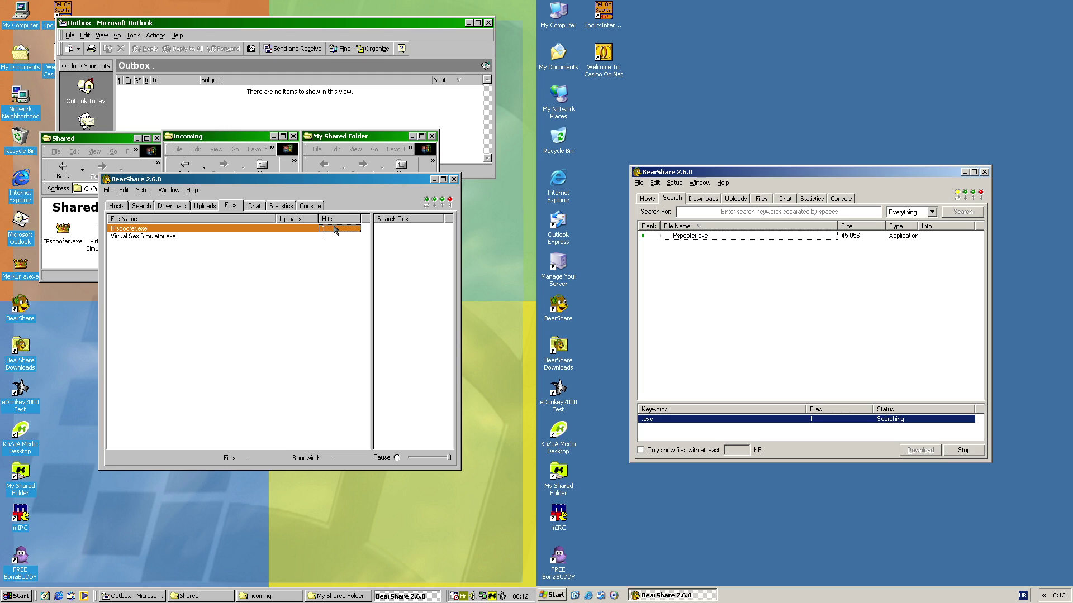
{"action": "left_click", "coordinate": [280, 237]}
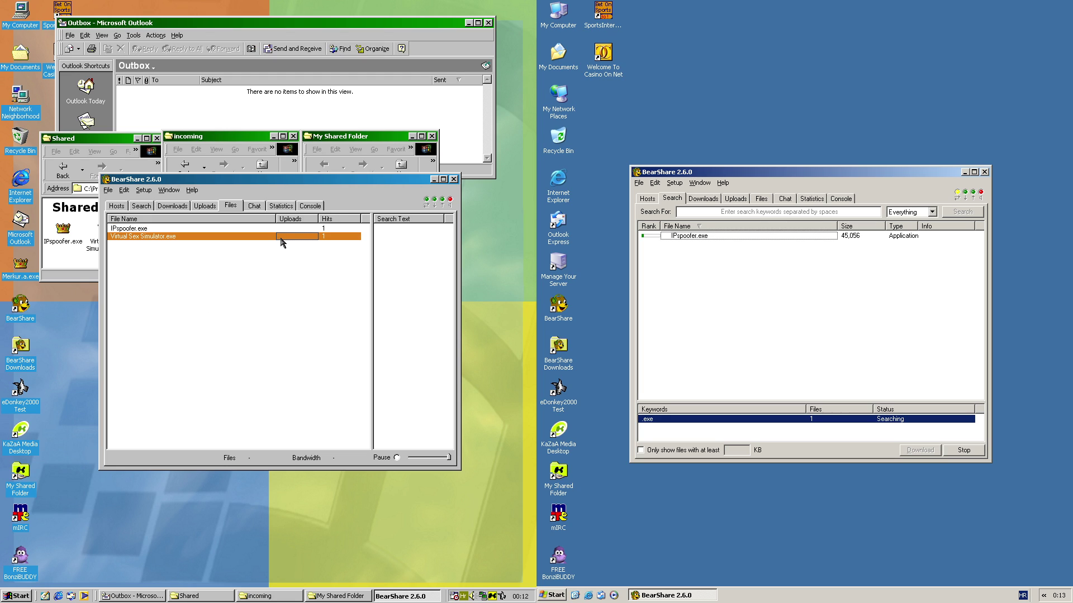
{"action": "left_click", "coordinate": [322, 230]}
{"action": "left_click", "coordinate": [328, 236]}
{"action": "left_click", "coordinate": [329, 230]}
{"action": "left_click", "coordinate": [331, 237]}
{"action": "left_click", "coordinate": [328, 230]}
{"action": "left_click", "coordinate": [313, 286]}
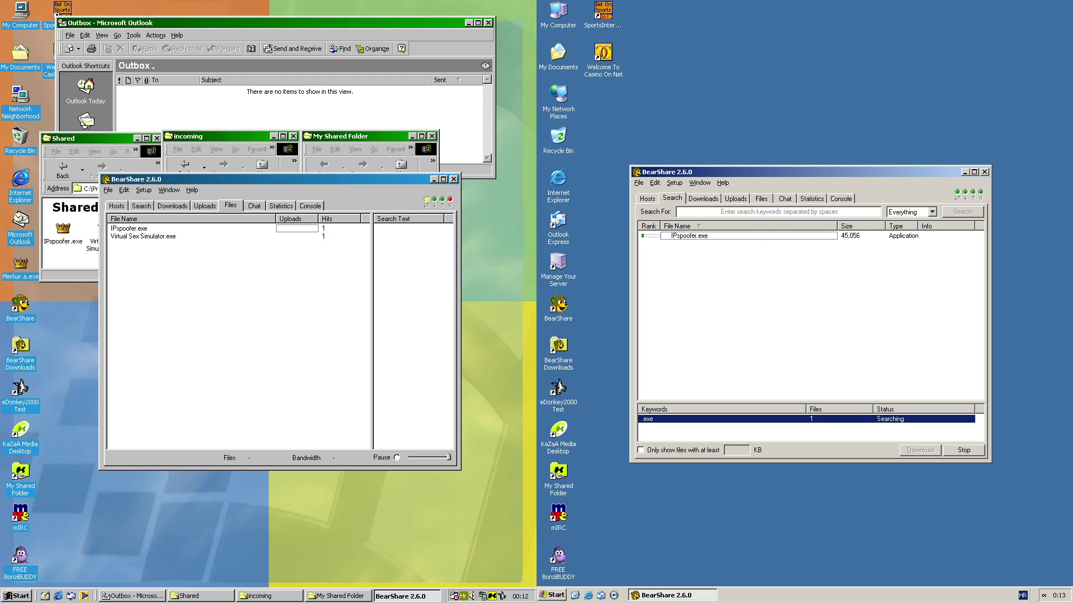
Step: Search for IPspoofer.exe on the second machine and check the file's hits and search text on the first
{"action": "left_click", "coordinate": [742, 212]}
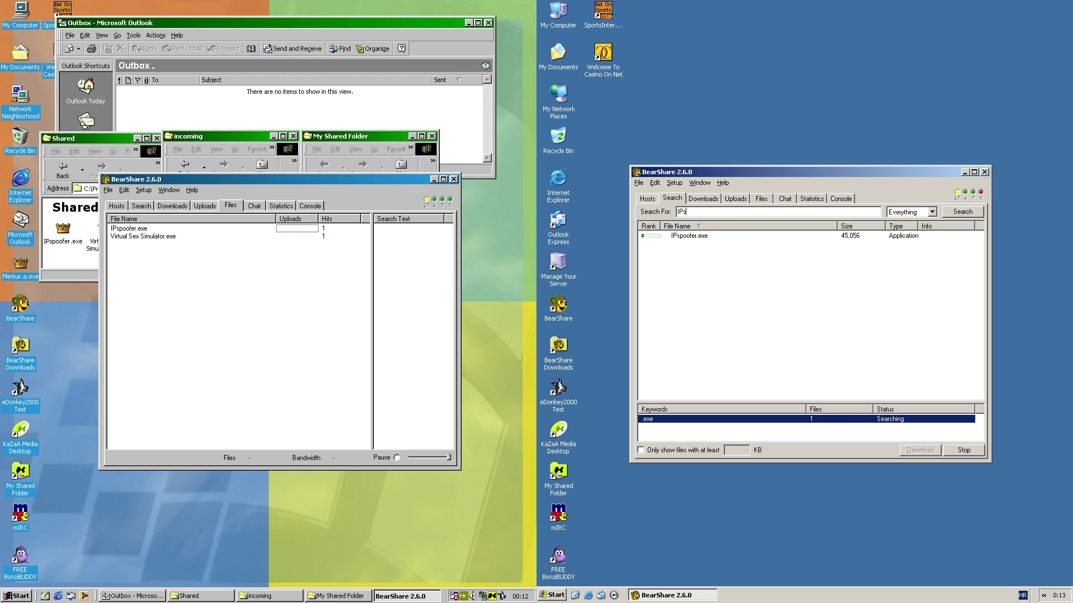
{"action": "type", "text": "IPspoofer.exe"}
{"action": "key", "text": "Return"}
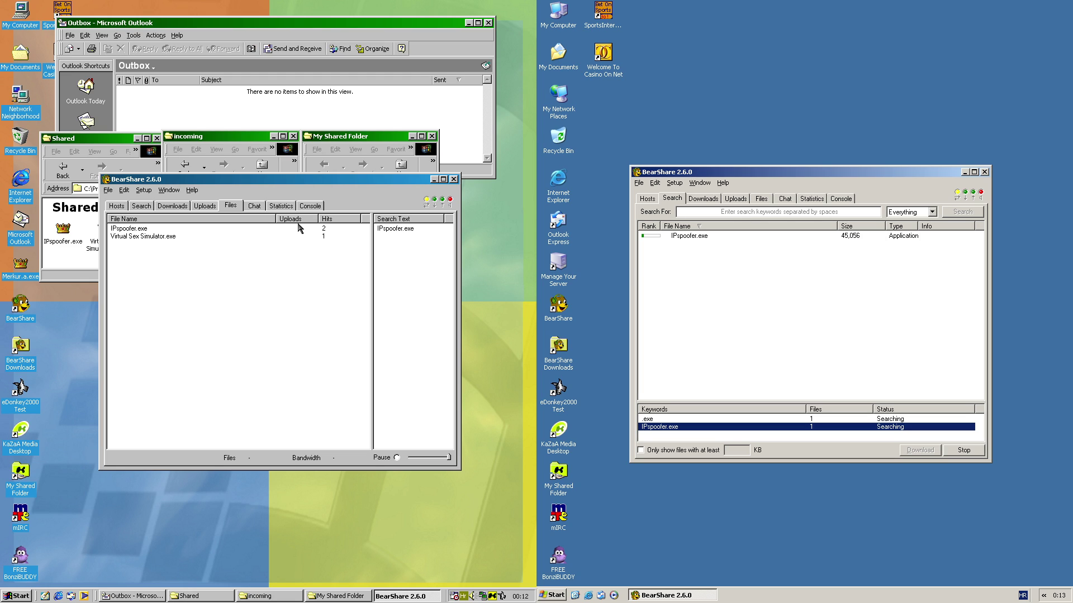
{"action": "left_click", "coordinate": [299, 228]}
{"action": "left_click", "coordinate": [407, 229]}
Step: Start downloading IPspoofer.exe from the search results on the second machine and show the downloads list
{"action": "left_click", "coordinate": [700, 236]}
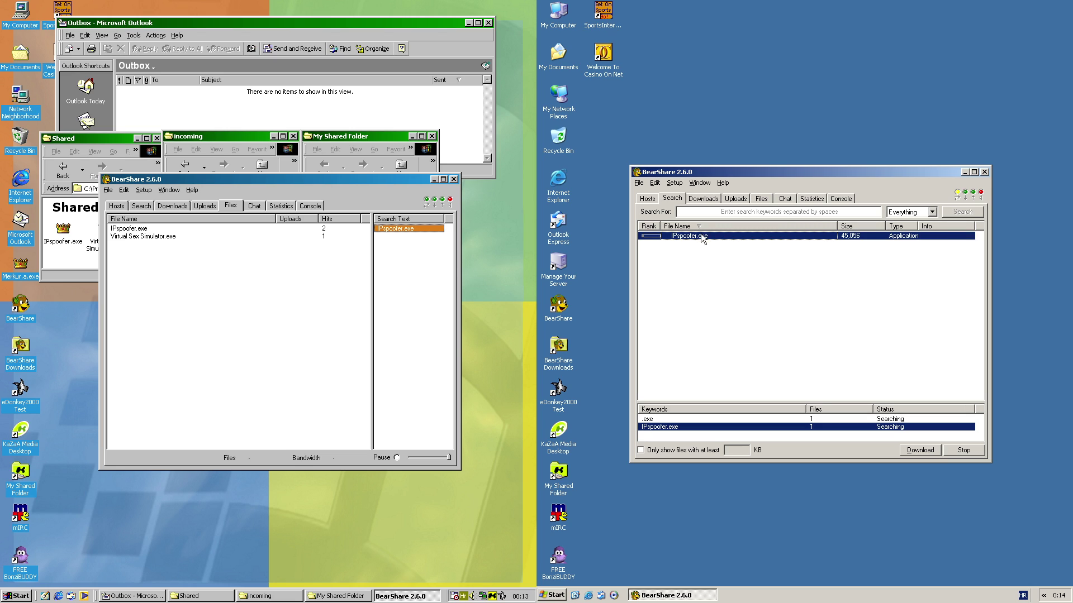
{"action": "right_click", "coordinate": [701, 238]}
{"action": "left_click", "coordinate": [721, 242]}
{"action": "left_click", "coordinate": [714, 203]}
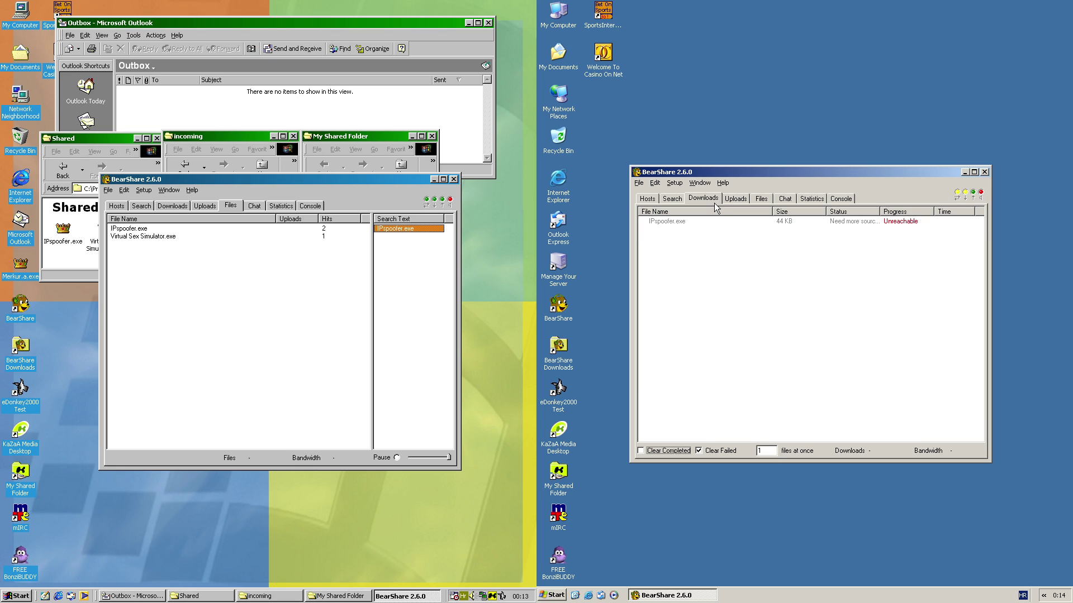
Step: Widen the Status column of the downloads list and inspect the IPspoofer.exe download
{"action": "left_click_drag", "start_coordinate": [881, 213], "coordinate": [889, 212]}
{"action": "left_click", "coordinate": [767, 317]}
{"action": "right_click", "coordinate": [692, 221]}
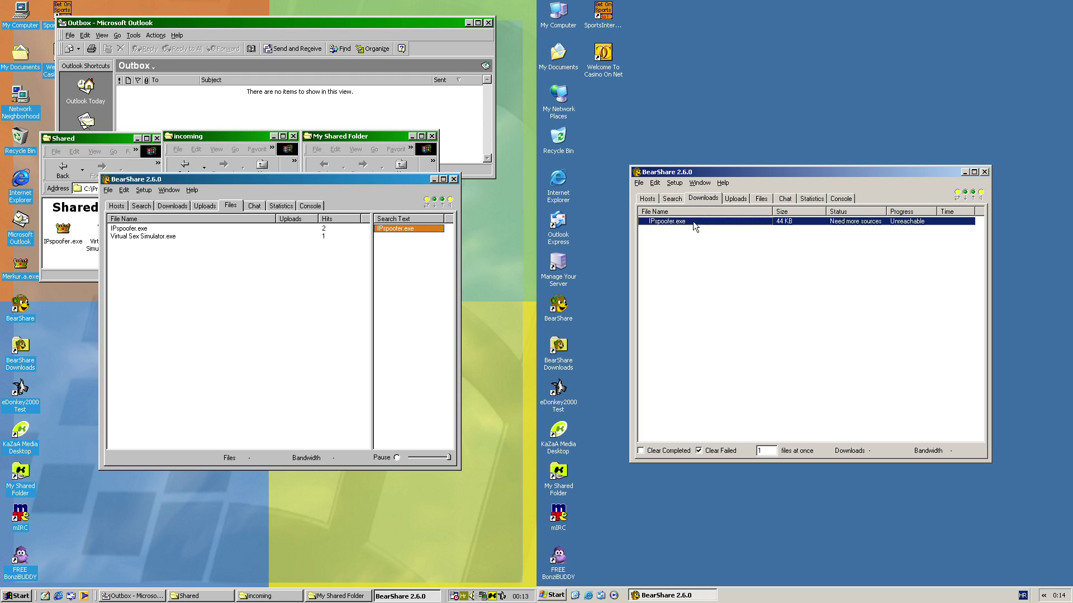
{"action": "left_click", "coordinate": [667, 273]}
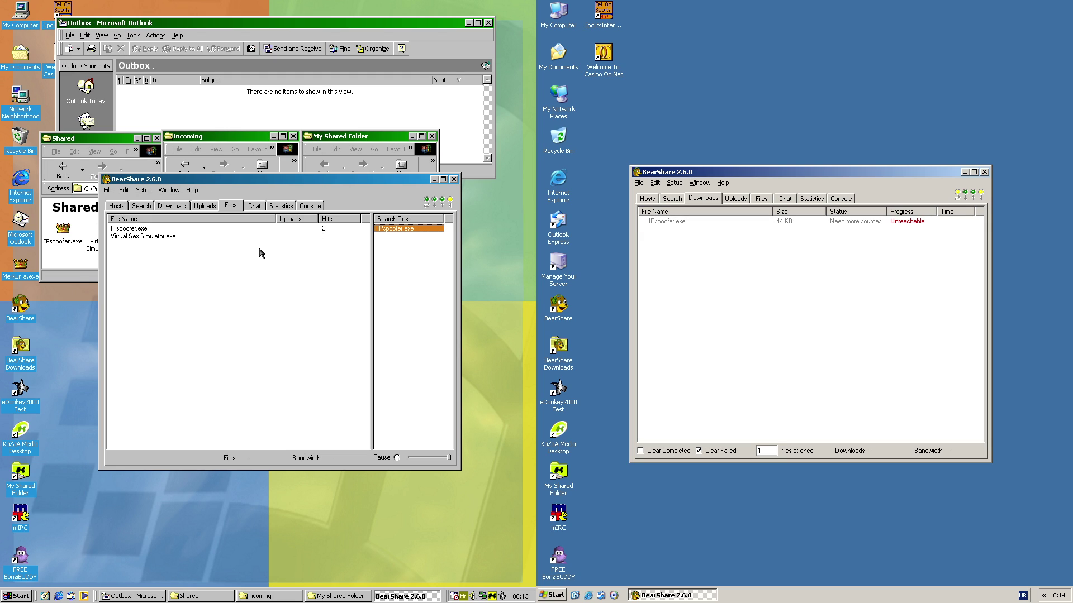
Step: Close BearShare on both machines, plus the three shared folders and Outlook on the first machine
{"action": "left_click", "coordinate": [984, 173]}
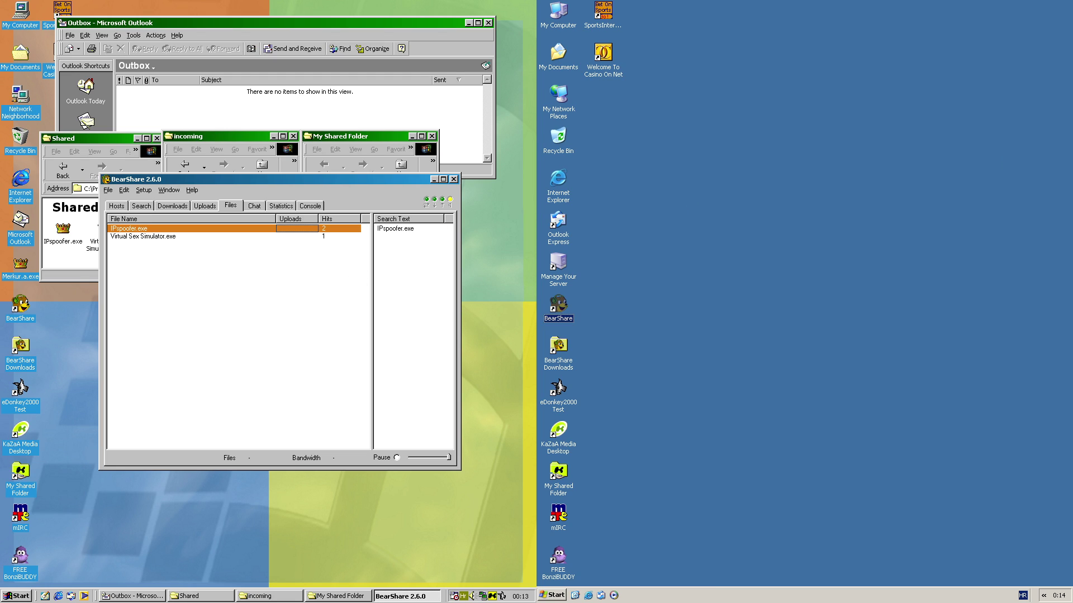
{"action": "left_click", "coordinate": [432, 136]}
{"action": "left_click", "coordinate": [453, 179]}
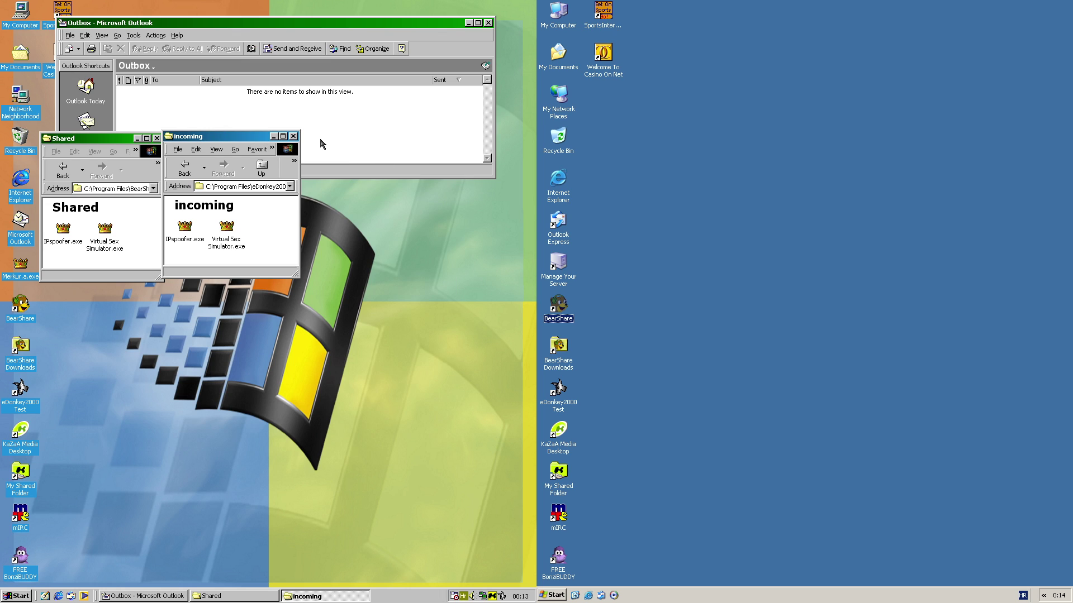
{"action": "left_click", "coordinate": [283, 136]}
{"action": "left_click", "coordinate": [531, 5]}
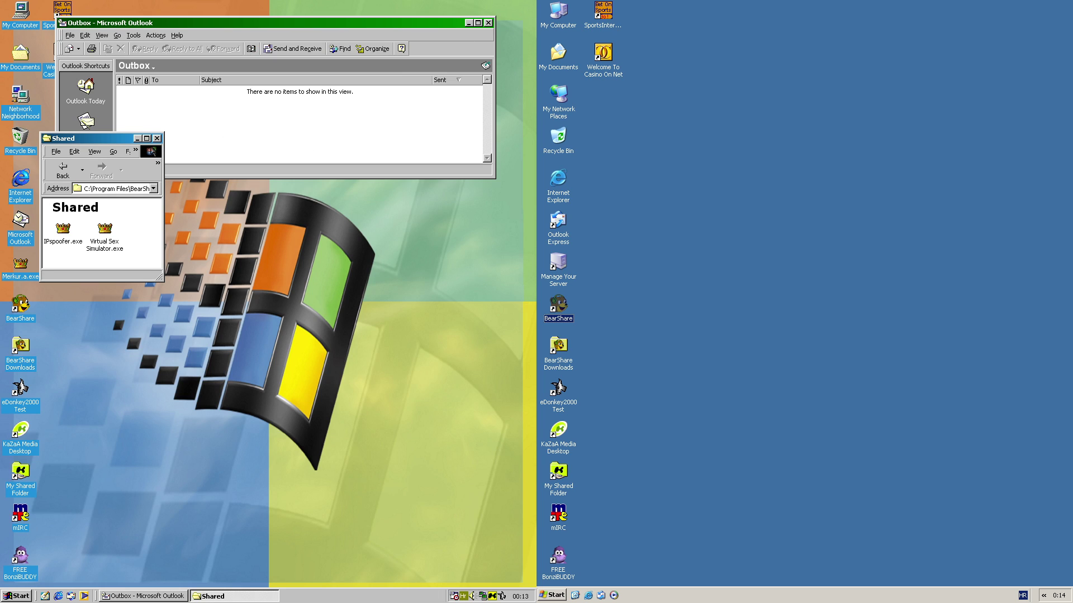
{"action": "left_click", "coordinate": [157, 138]}
{"action": "left_click", "coordinate": [477, 22]}
{"action": "left_click", "coordinate": [531, 6]}
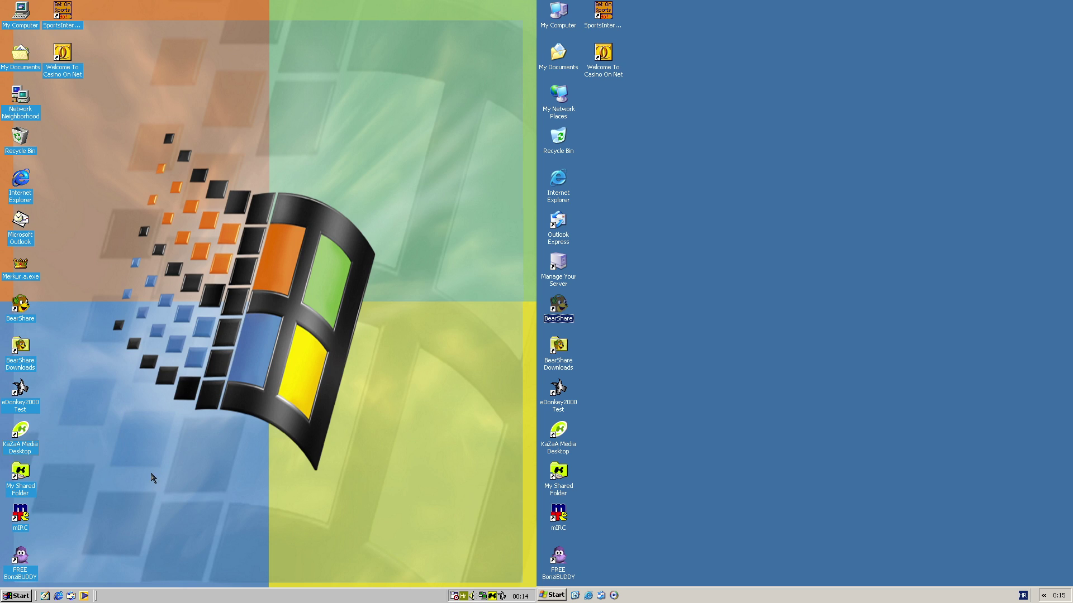
Step: Launch mIRC on both machines and accept the existing connection options on each
{"action": "double_click", "coordinate": [26, 517]}
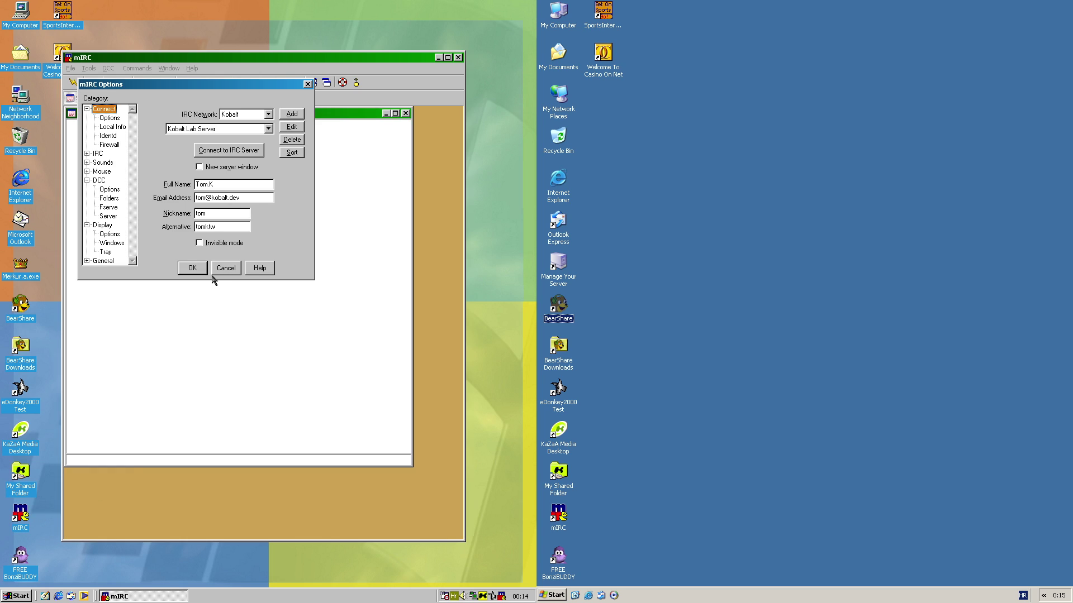
{"action": "left_click", "coordinate": [192, 269]}
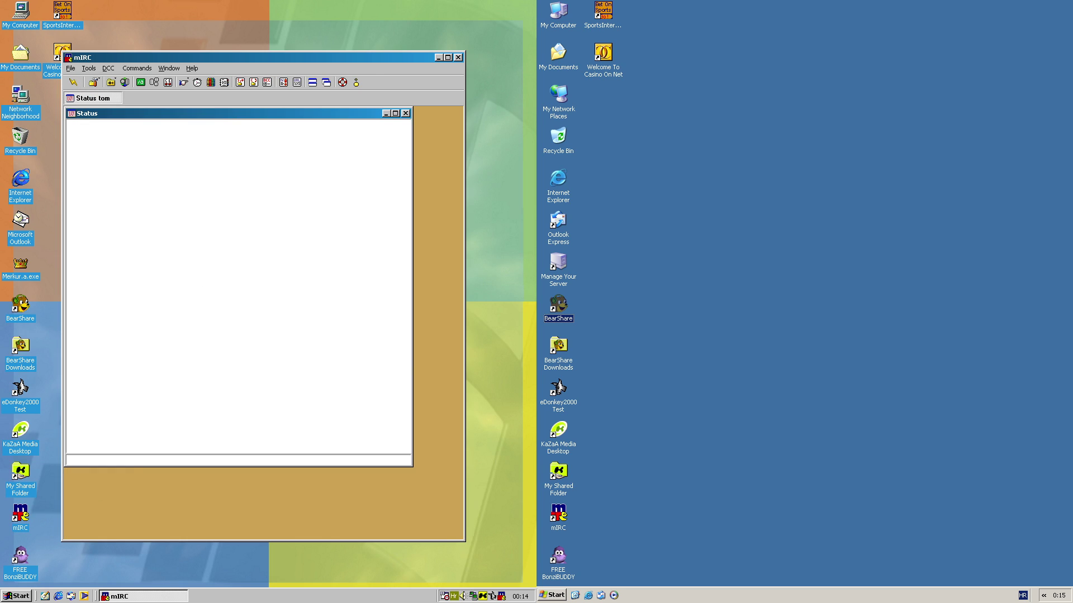
{"action": "double_click", "coordinate": [560, 513]}
{"action": "left_click", "coordinate": [735, 268]}
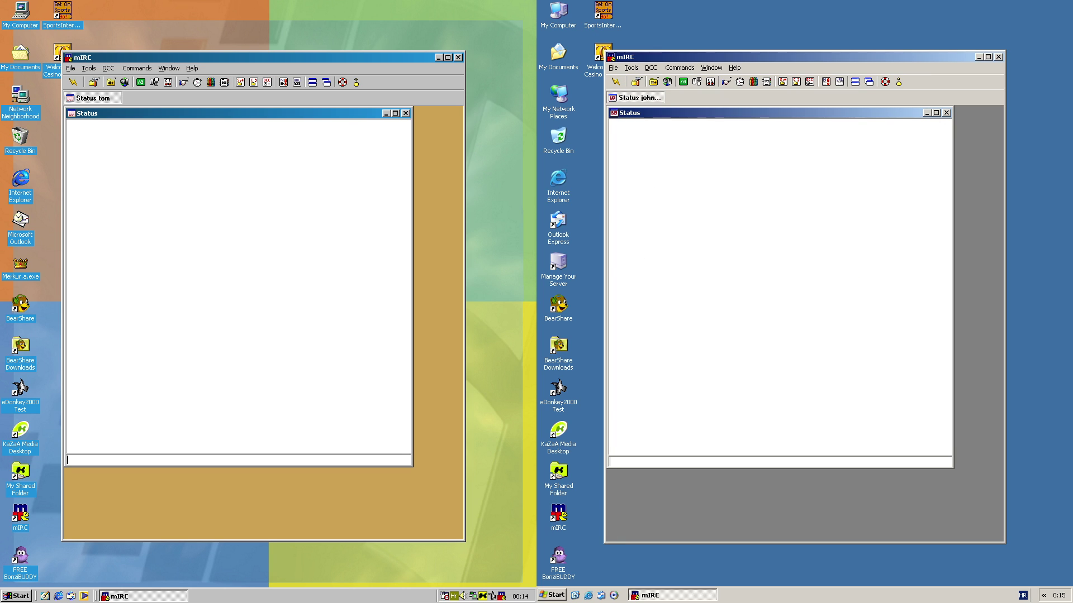
Step: Connect both mIRC clients to the Kobalt server, then join #Casual on the first machine with its channel window maximized
{"action": "left_click", "coordinate": [73, 82]}
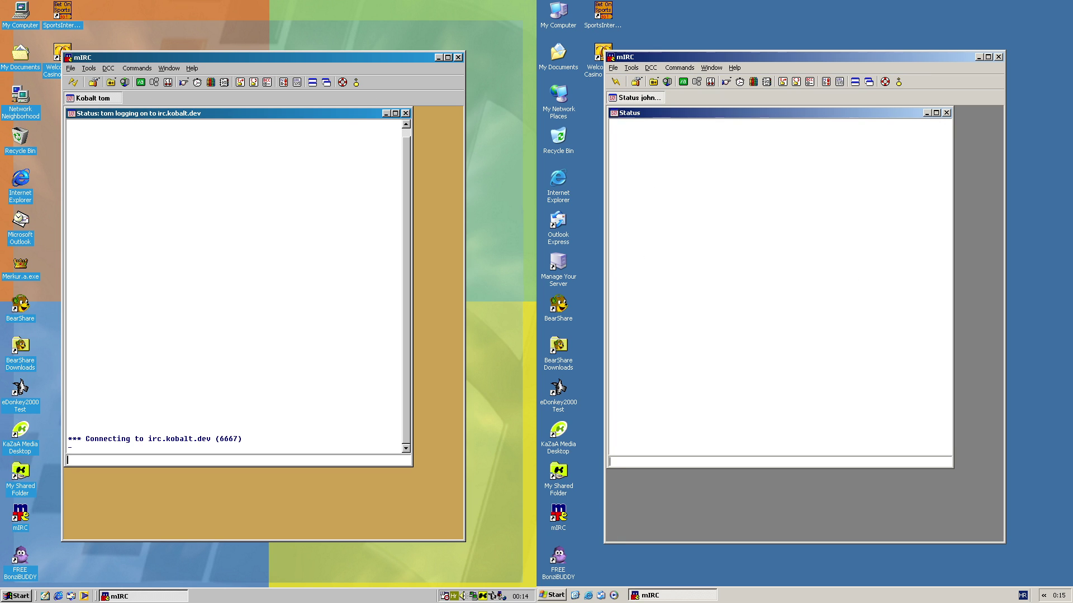
{"action": "left_click", "coordinate": [615, 81]}
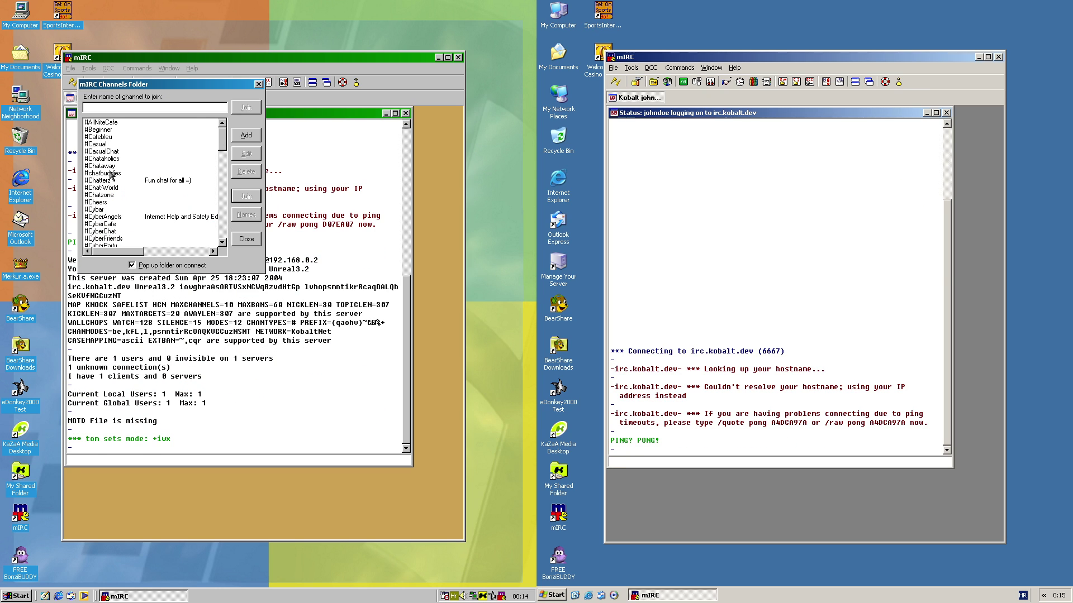
{"action": "double_click", "coordinate": [96, 144]}
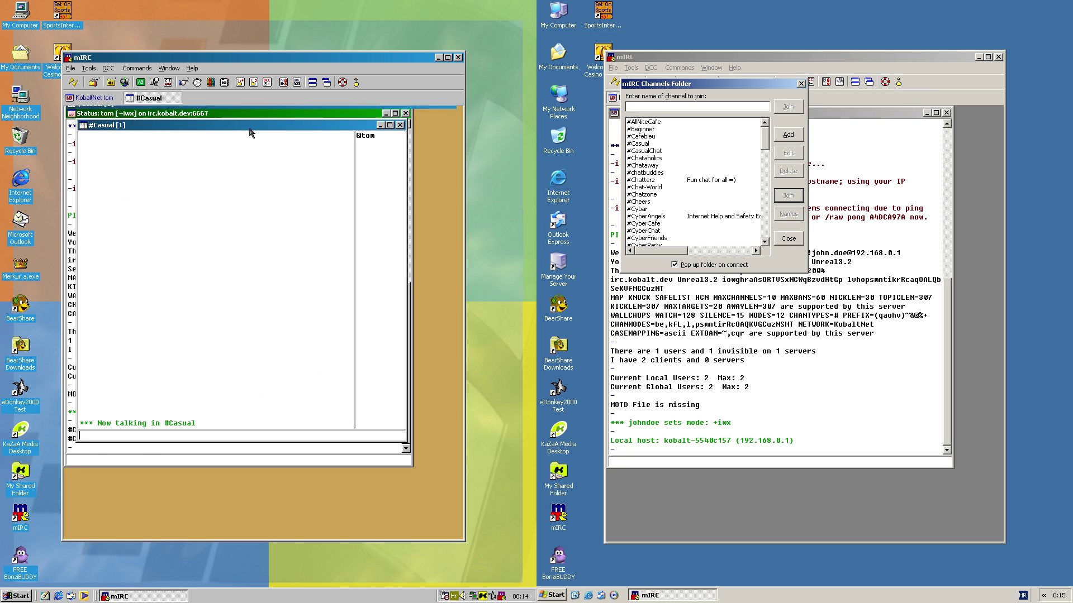
{"action": "double_click", "coordinate": [249, 127]}
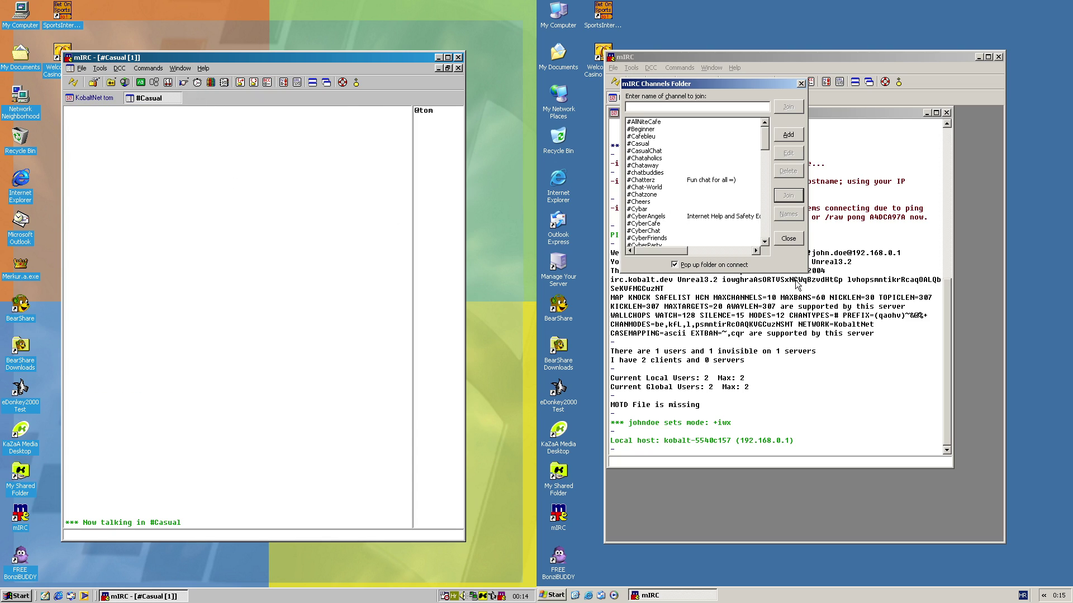
Step: On the first machine, open script.ini in Visual Studio from the Load Script dialog of mIRC's remote script editor and place the cursor at its beginning
{"action": "left_click", "coordinate": [167, 83]}
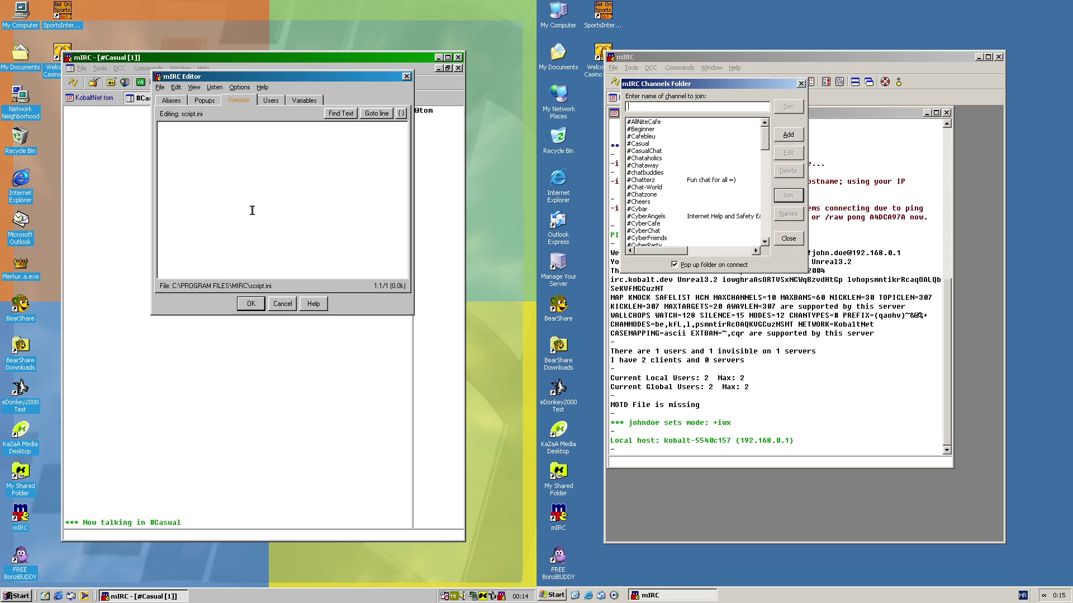
{"action": "left_click", "coordinate": [160, 87]}
{"action": "mouse_move", "coordinate": [187, 108]}
{"action": "left_click", "coordinate": [248, 108]}
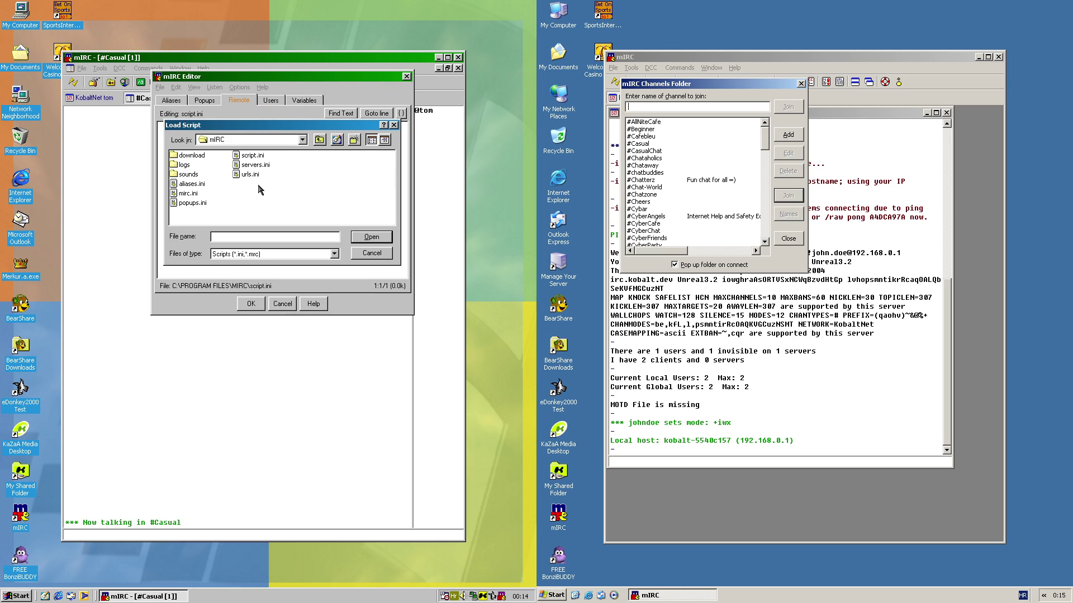
{"action": "left_click", "coordinate": [250, 156]}
{"action": "right_click", "coordinate": [250, 158]}
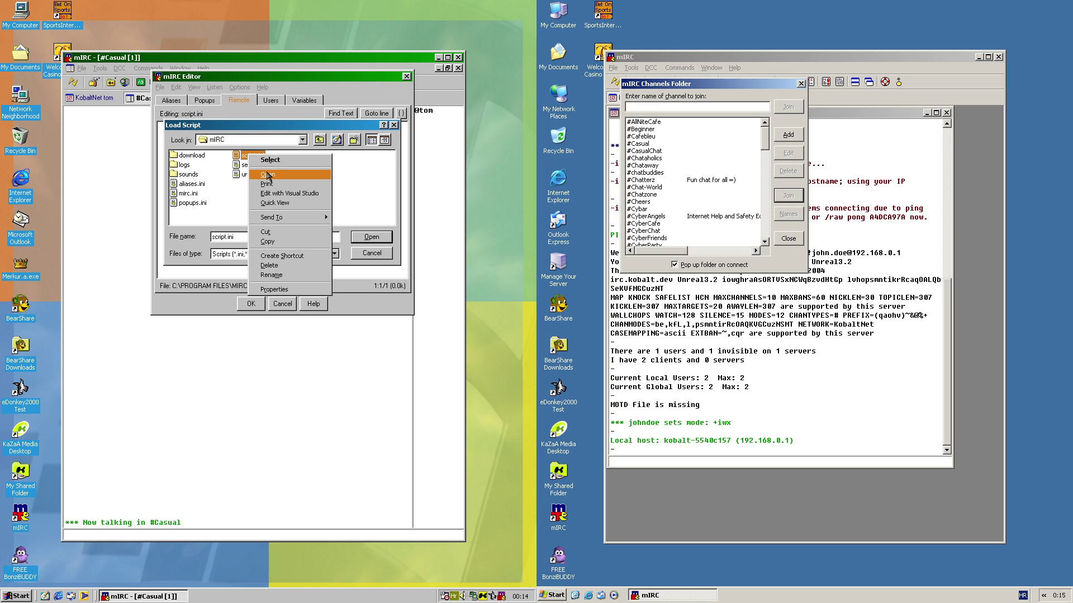
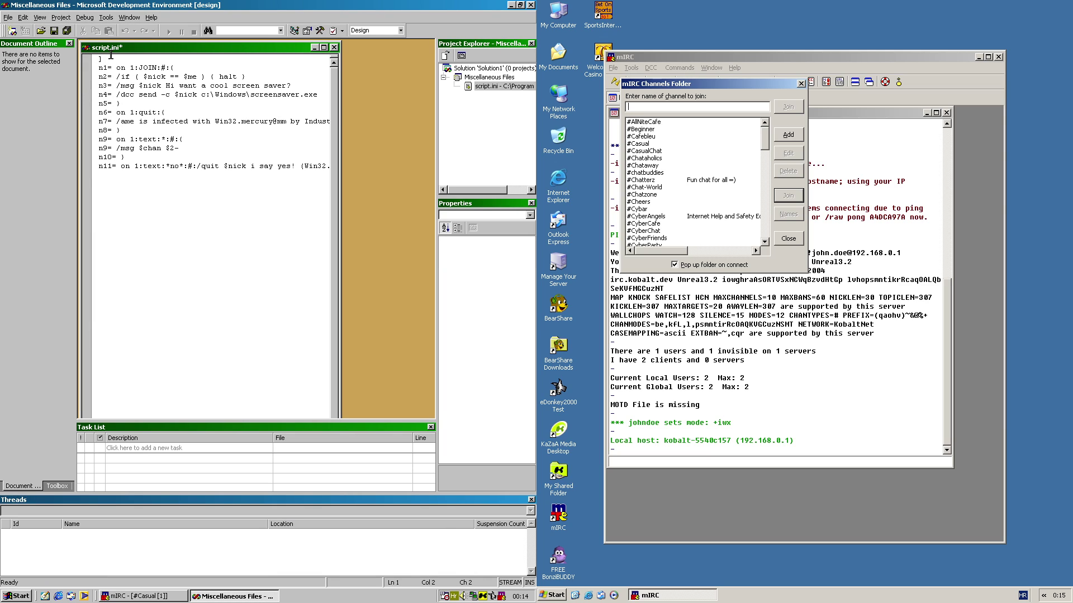
{"action": "left_click", "coordinate": [111, 57]}
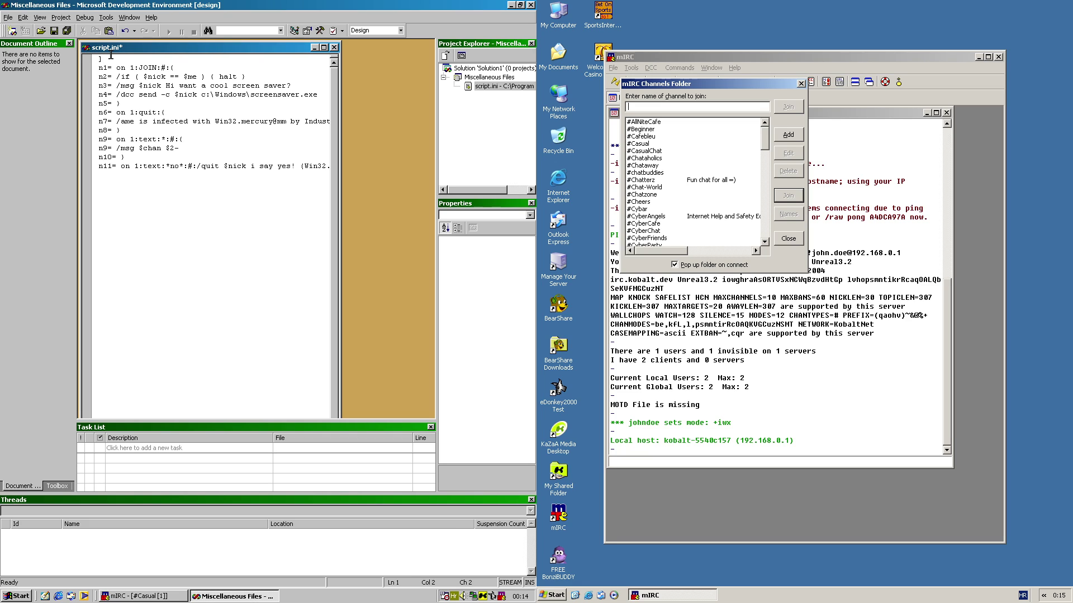
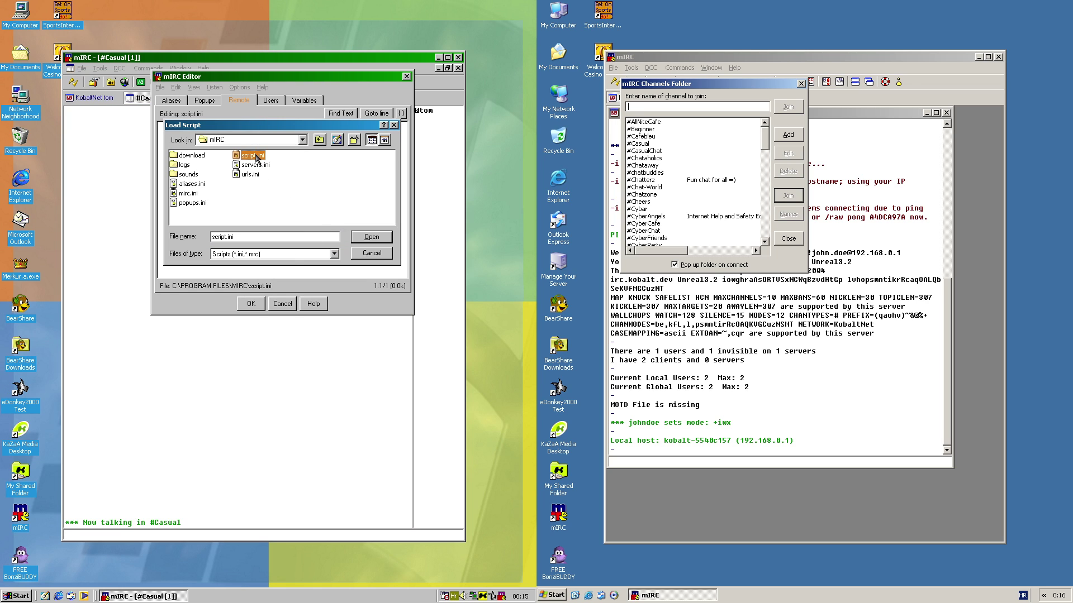
Step: Load script.ini into the mIRC remote editor on the first machine and review its on text handler
{"action": "key", "text": "Down"}
{"action": "key", "text": "Return"}
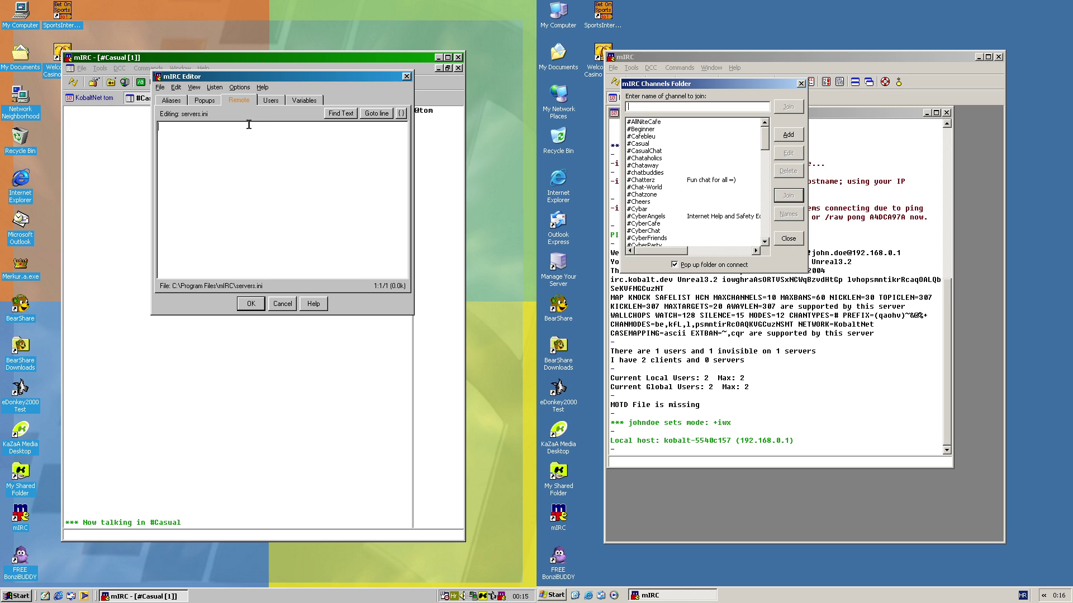
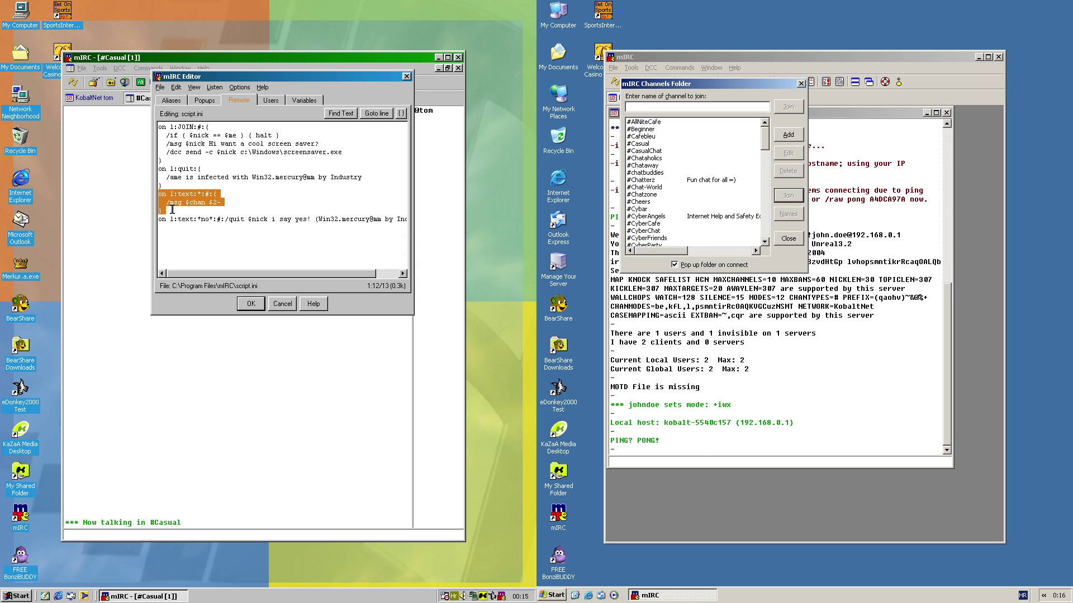
{"action": "left_click", "coordinate": [175, 211]}
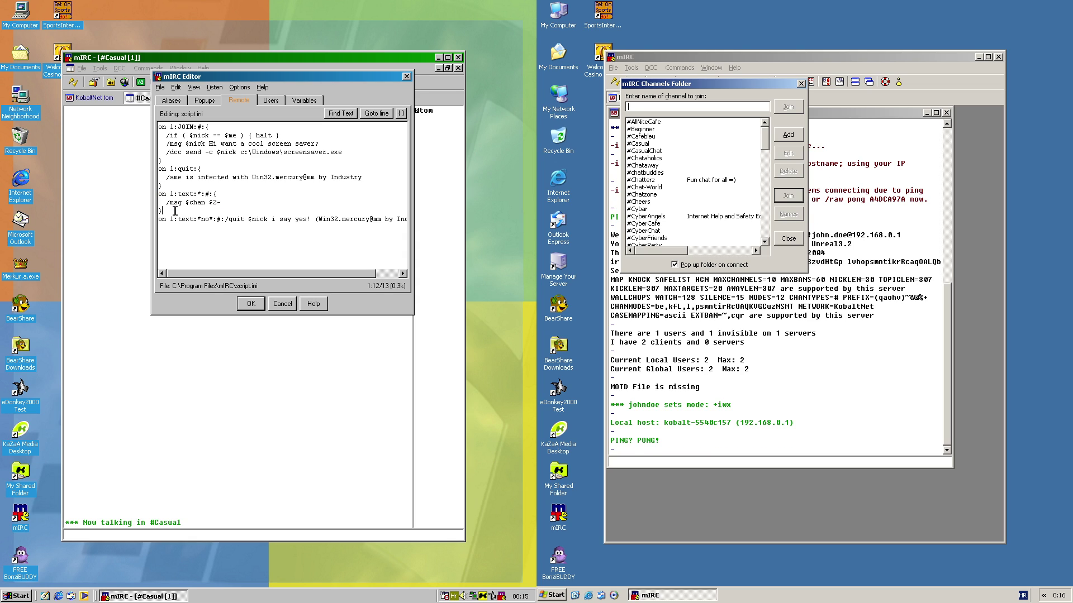
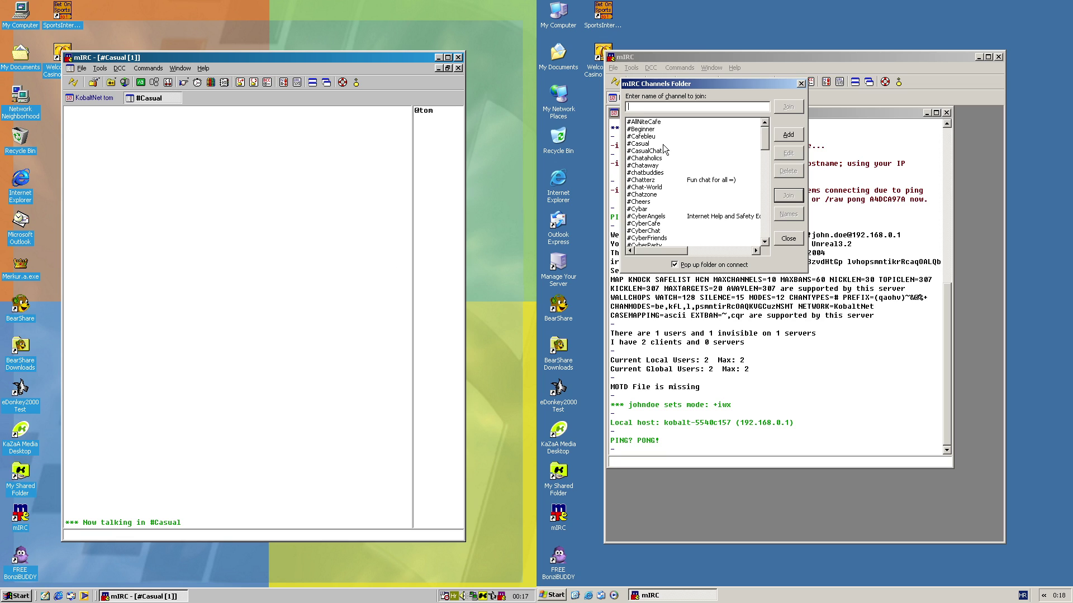
Step: Join #Casual on the second machine and accept the incoming screensaver.exe file transfer
{"action": "left_click", "coordinate": [654, 144]}
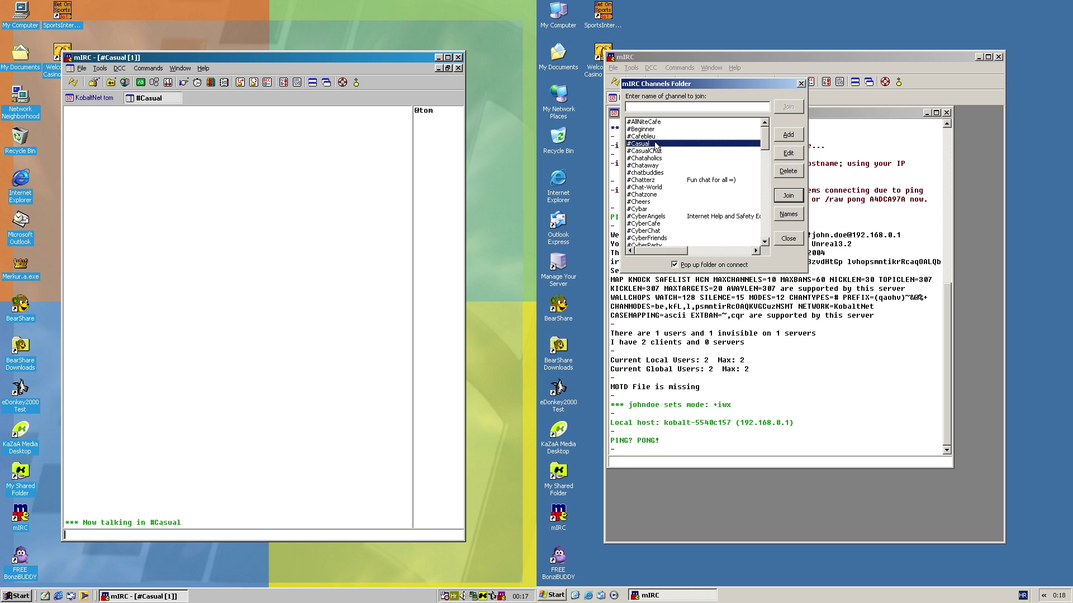
{"action": "double_click", "coordinate": [656, 145]}
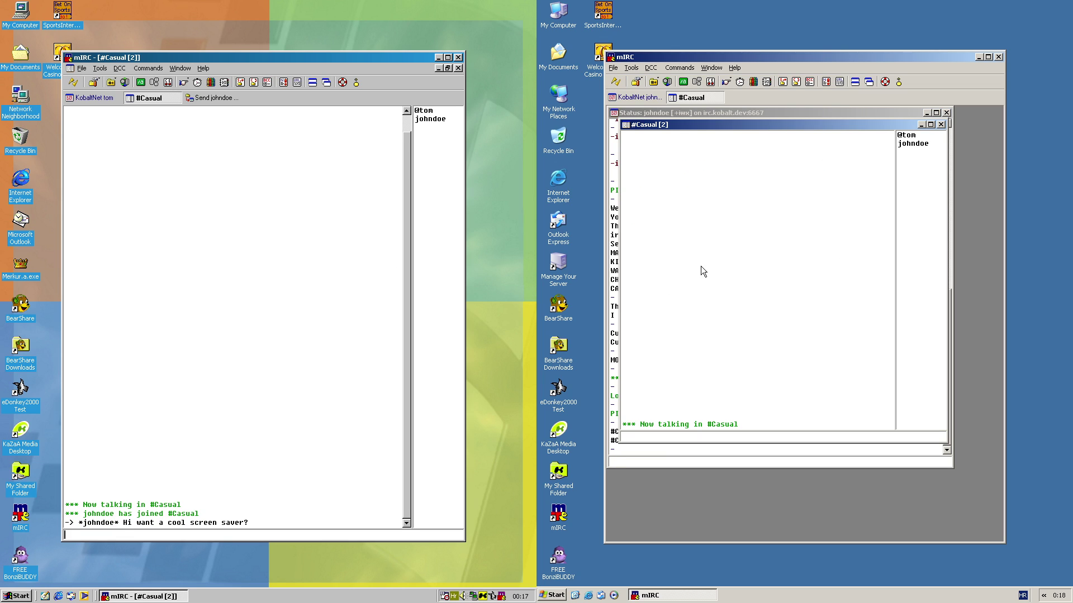
{"action": "left_click", "coordinate": [819, 334]}
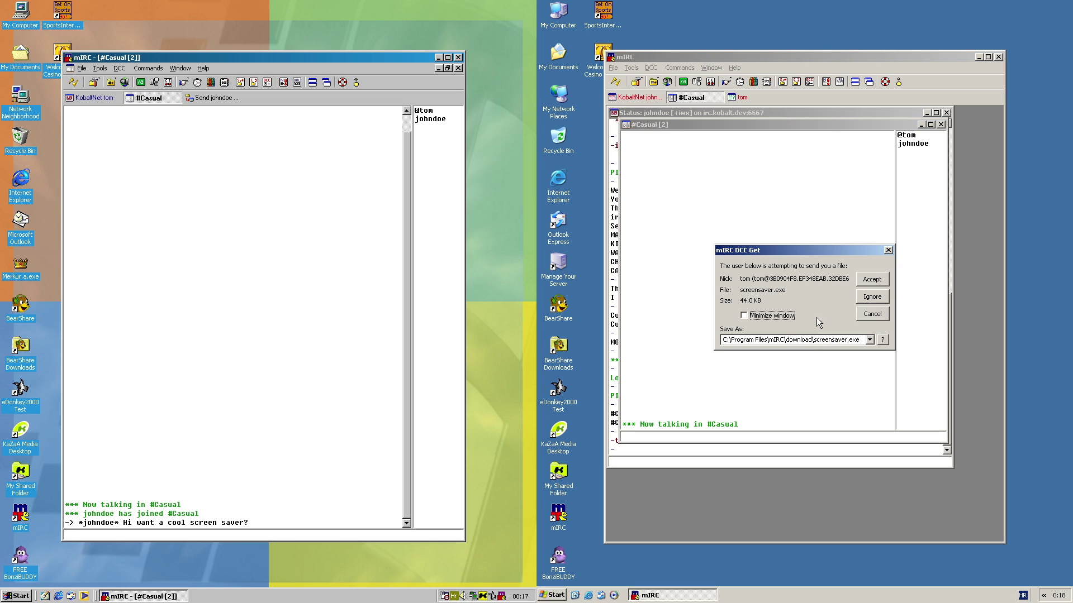
{"action": "left_click", "coordinate": [872, 279]}
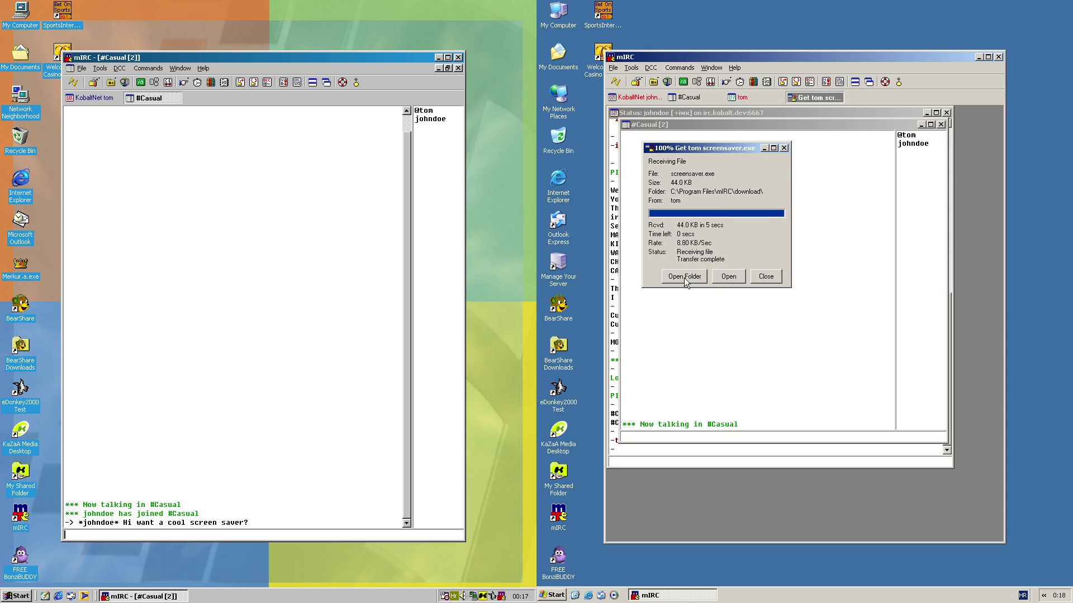
Step: View the received file in mIRC's download folder, minimize the folder, close the transfer window and maximize the #Casual window on the second machine
{"action": "left_click", "coordinate": [679, 277]}
{"action": "left_click_drag", "start_coordinate": [734, 106], "coordinate": [697, 105]}
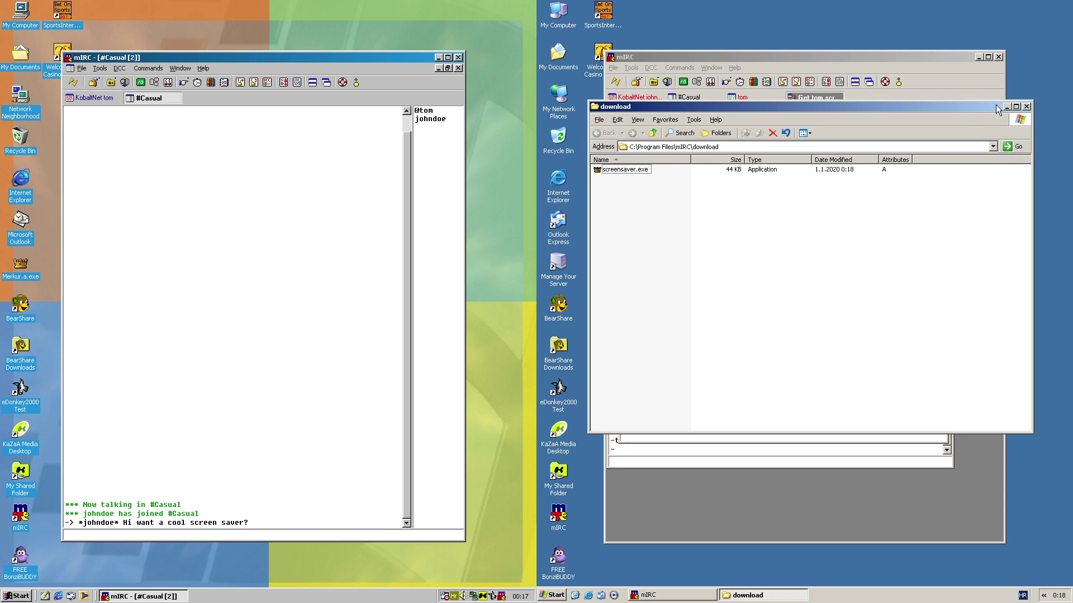
{"action": "left_click", "coordinate": [1006, 107]}
{"action": "left_click", "coordinate": [780, 278]}
{"action": "left_click", "coordinate": [729, 125]}
{"action": "double_click", "coordinate": [729, 124]}
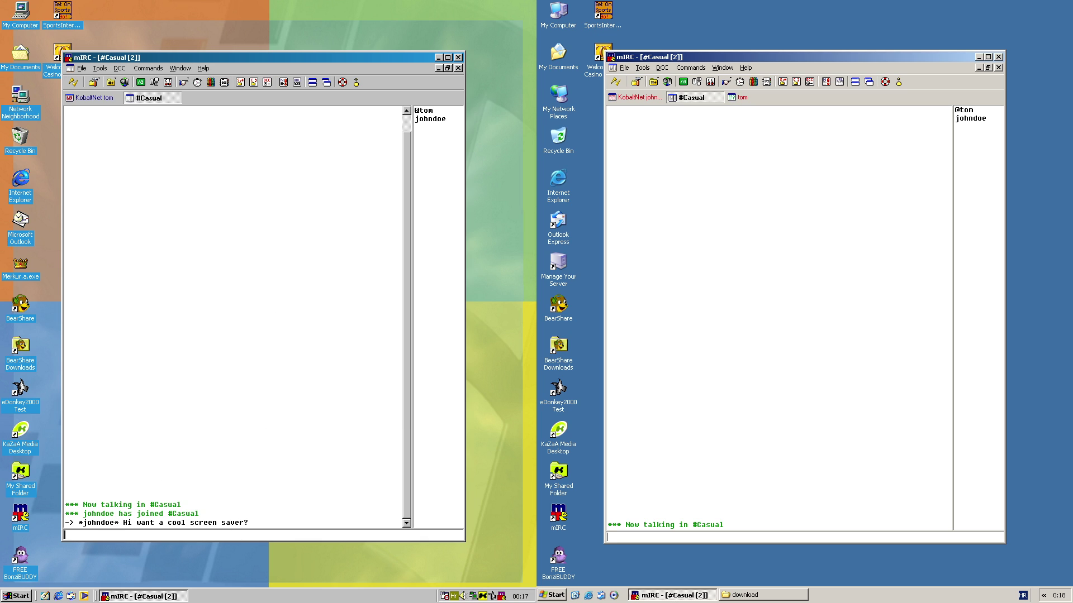
Step: On the second machine, answer "no" in the private chat and in #Casual, and inspect the resulting quit message
{"action": "left_click", "coordinate": [744, 98]}
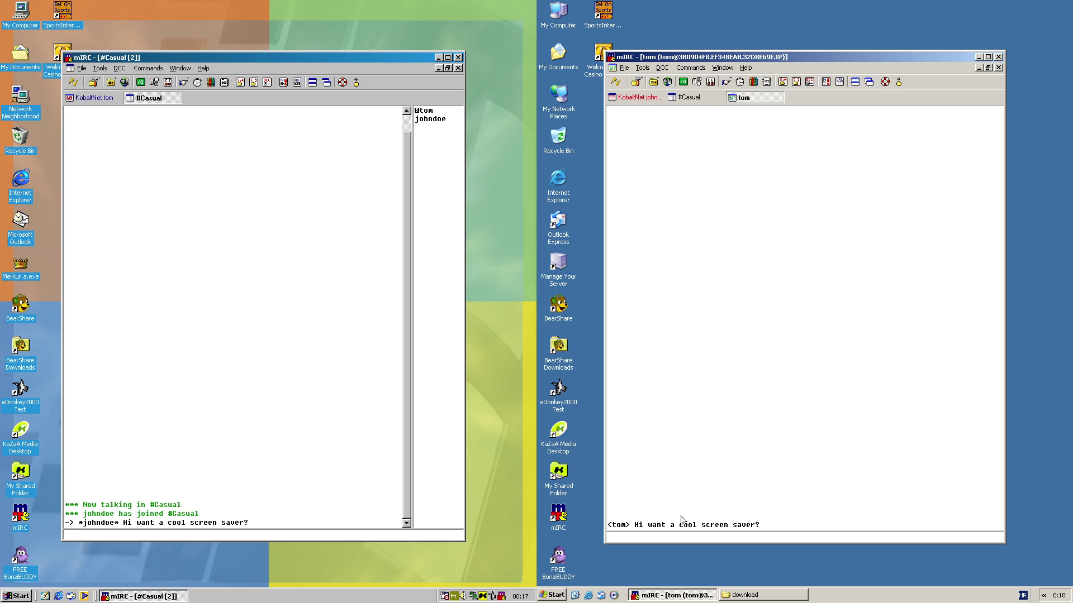
{"action": "type", "text": "no"}
{"action": "key", "text": "Return"}
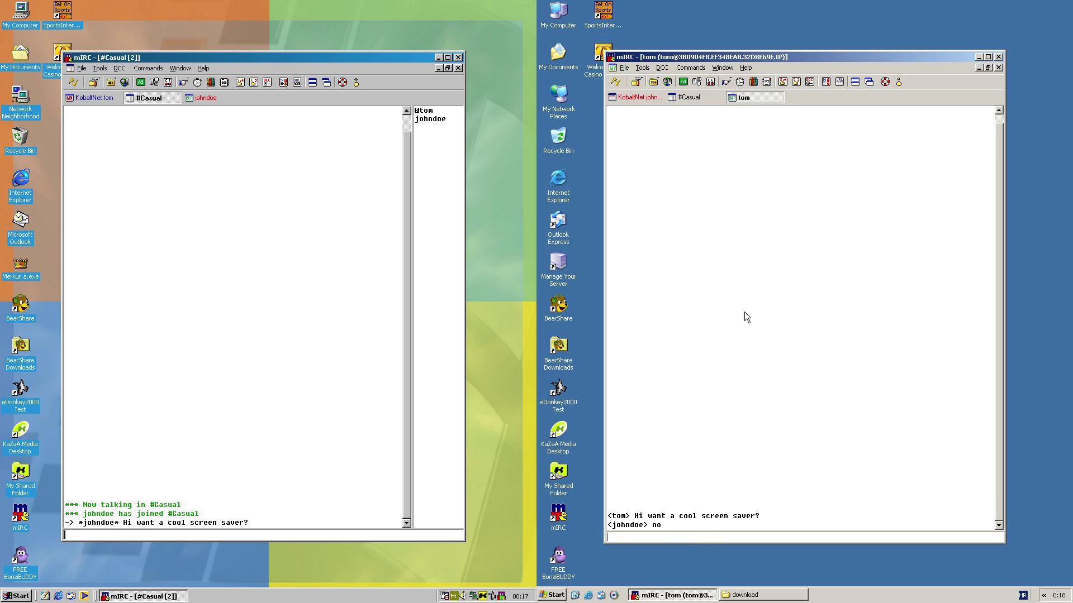
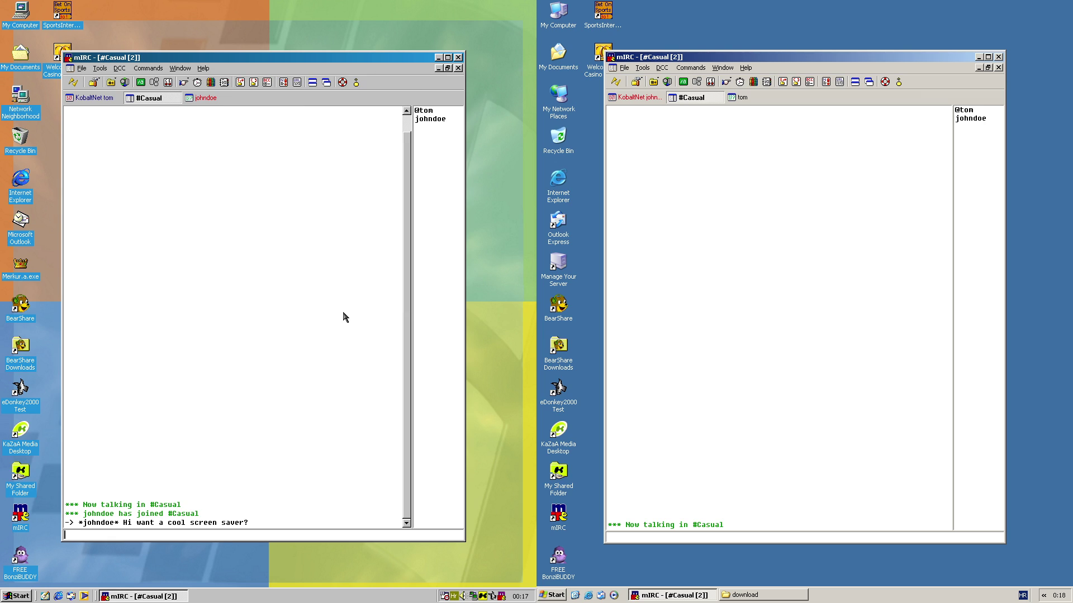
{"action": "left_click", "coordinate": [739, 98]}
{"action": "left_click", "coordinate": [691, 97]}
{"action": "type", "text": "no"}
{"action": "key", "text": "Return"}
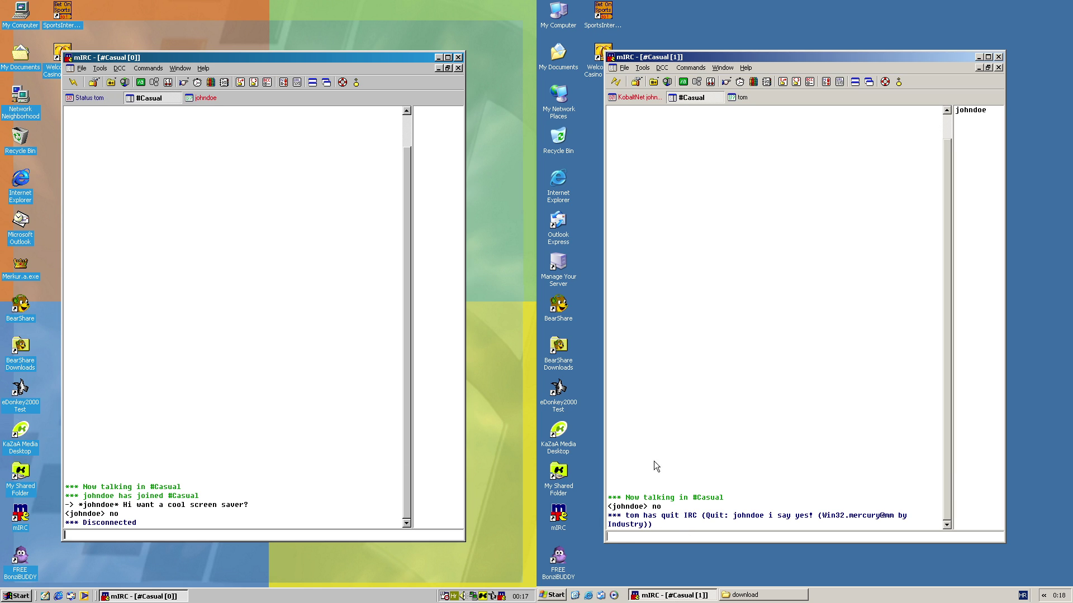
{"action": "left_click_drag", "start_coordinate": [733, 515], "coordinate": [752, 521]}
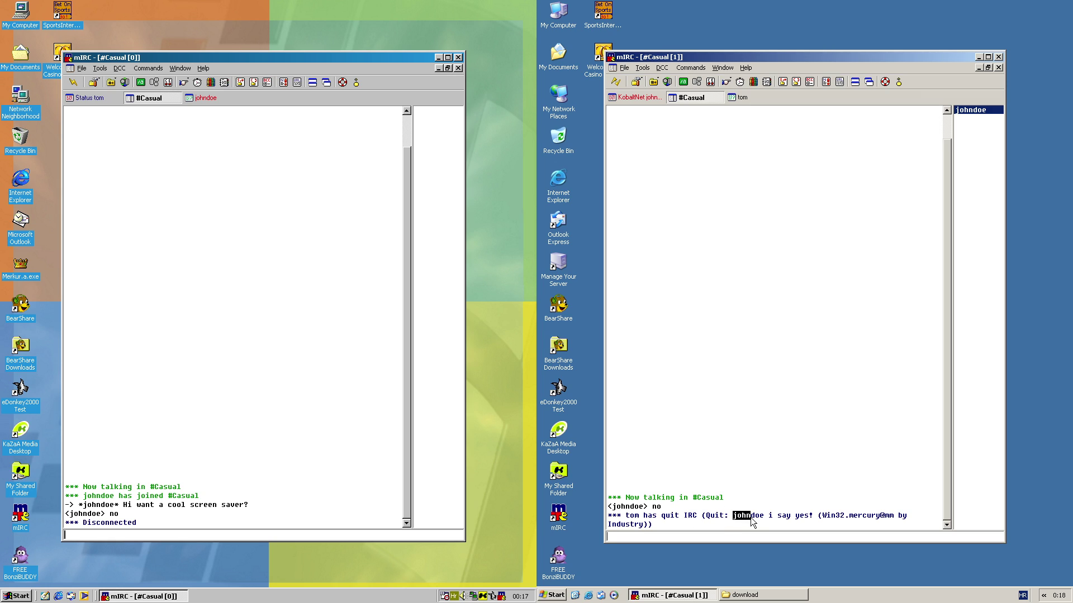
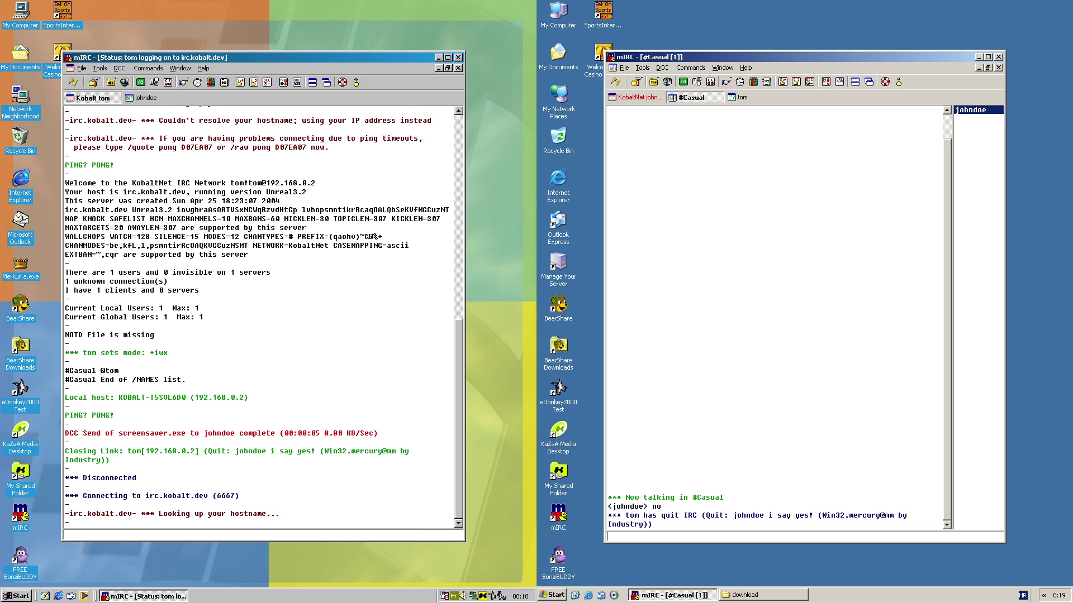
Step: Rejoin #Casual on the first machine and disconnect the second machine from the server with /quit
{"action": "left_click", "coordinate": [320, 408]}
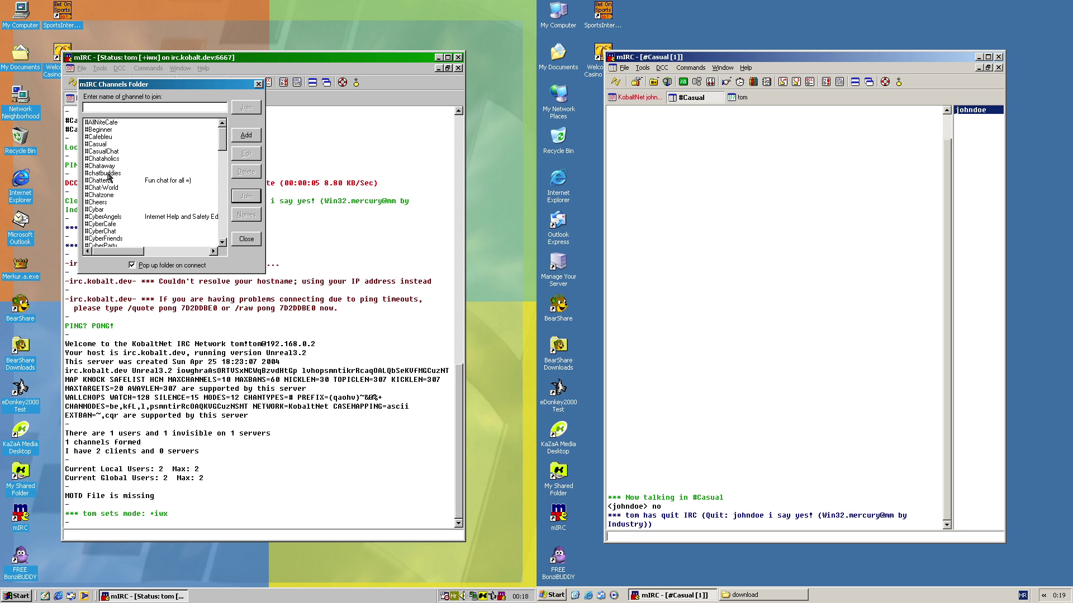
{"action": "double_click", "coordinate": [106, 147]}
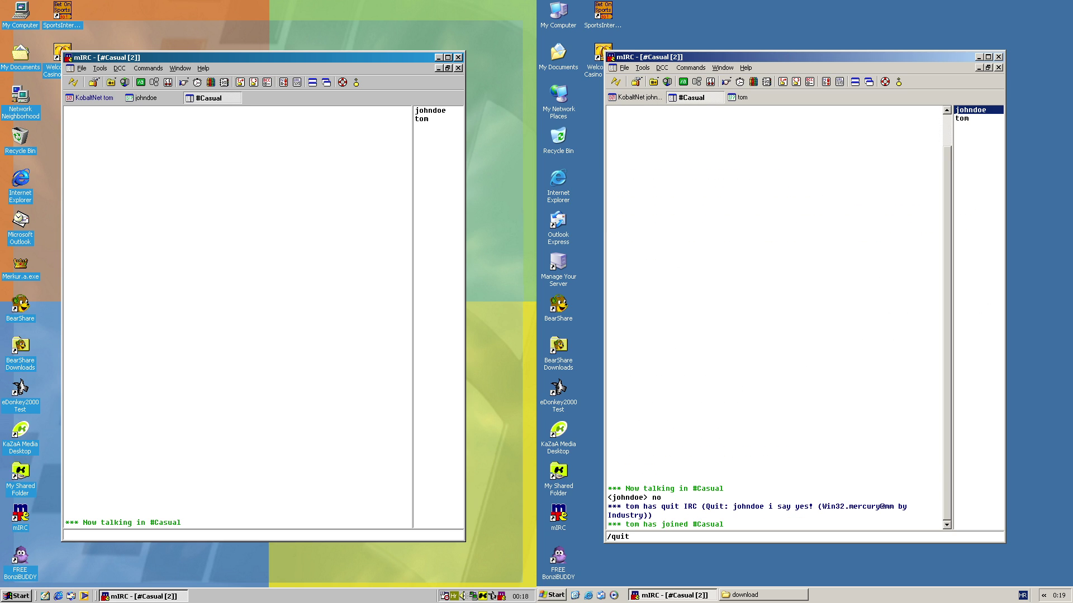
{"action": "key", "text": "Return"}
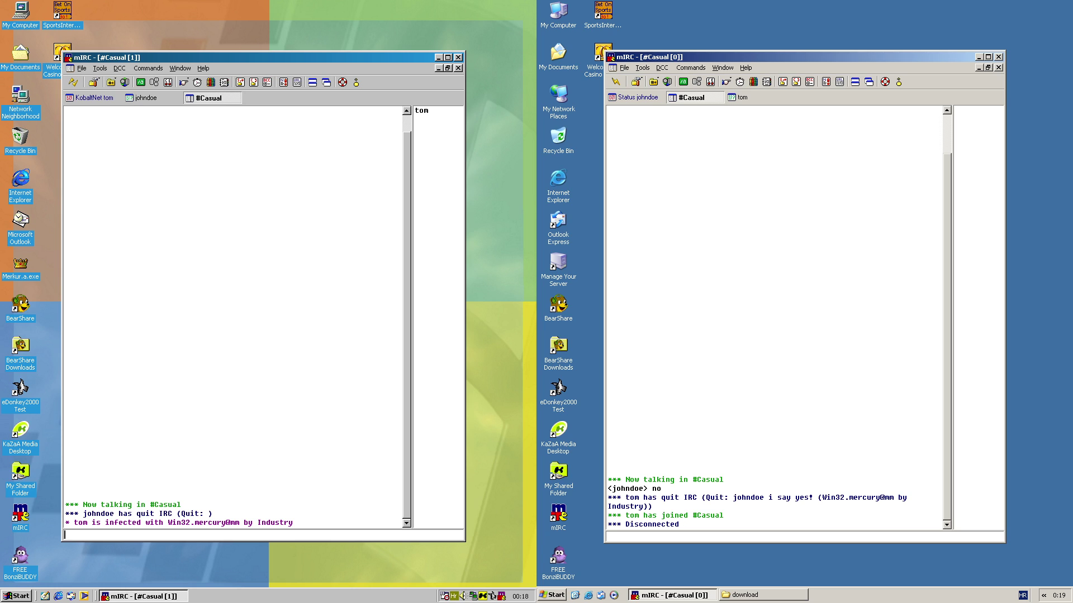
Step: Reconnect the second machine's mIRC client to the Kobalt server and join #Casual again
{"action": "left_click", "coordinate": [616, 82]}
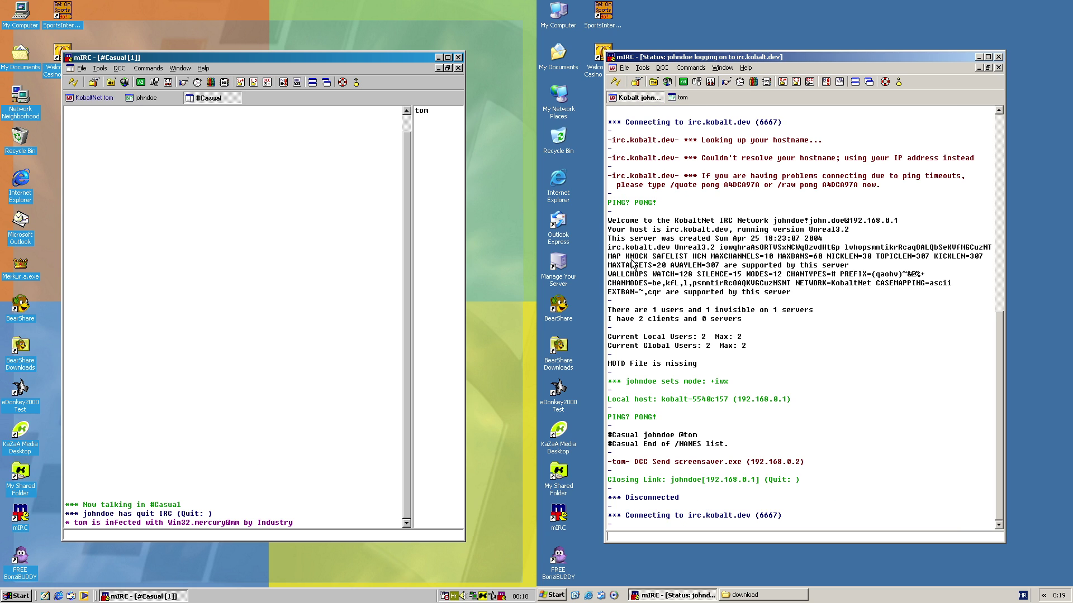
{"action": "right_click", "coordinate": [669, 97]}
{"action": "left_click", "coordinate": [631, 109]}
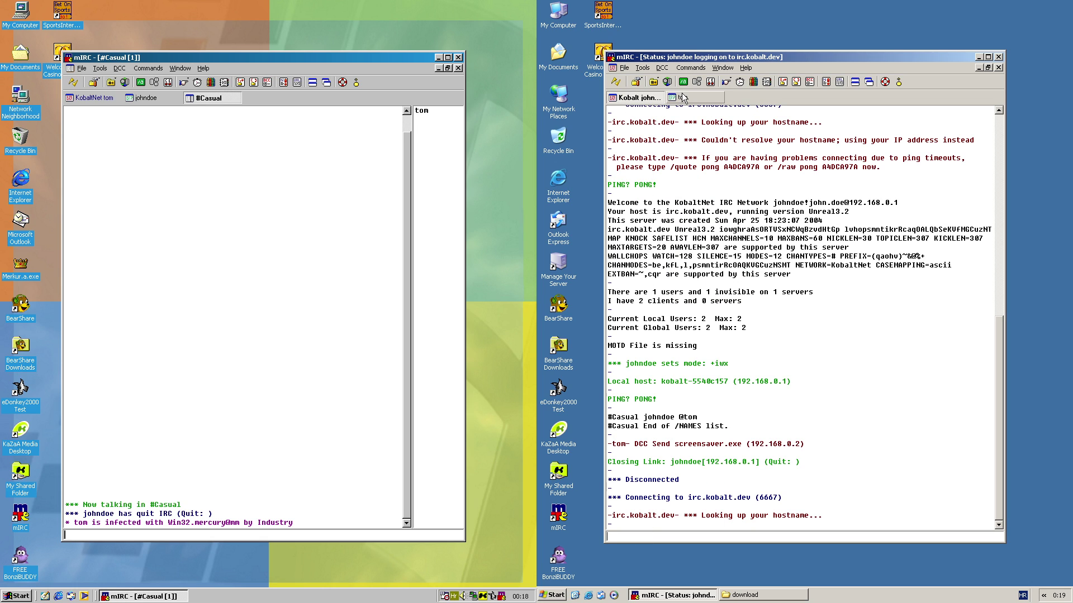
{"action": "left_click", "coordinate": [785, 596]}
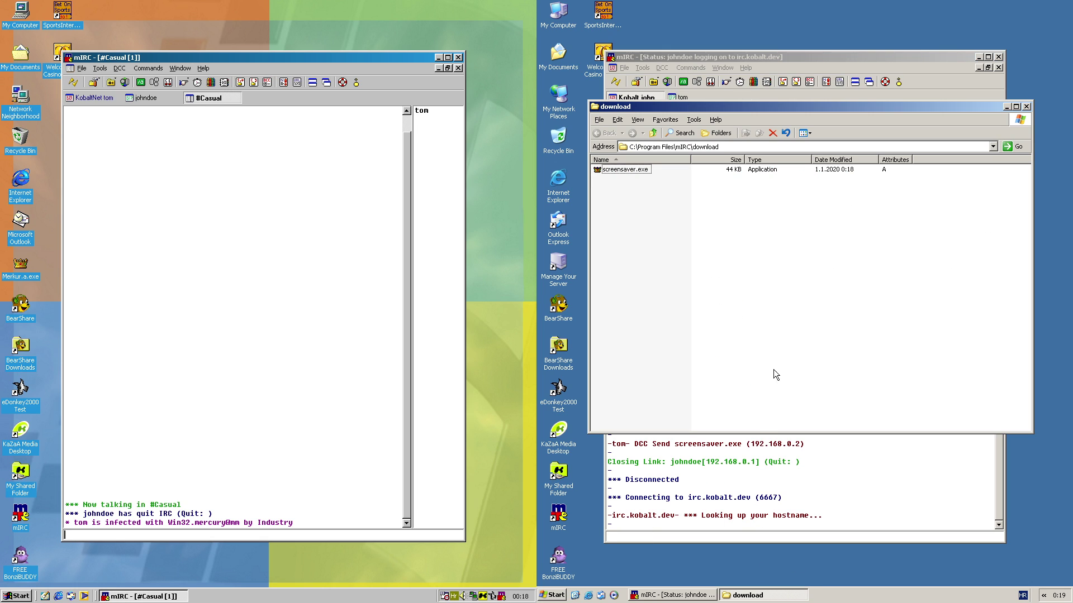
{"action": "left_click", "coordinate": [743, 596]}
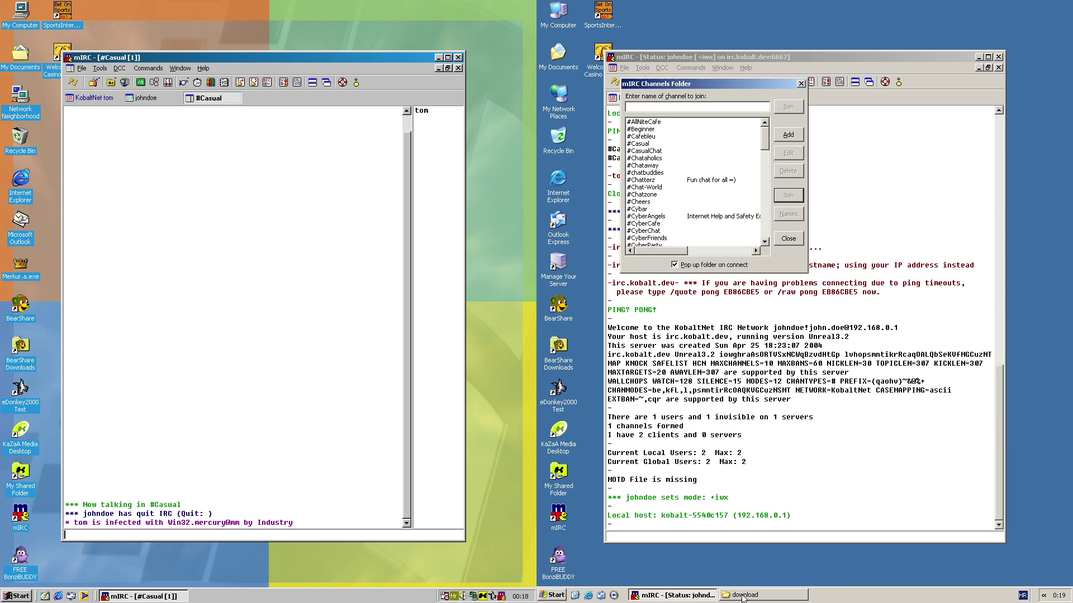
{"action": "left_click", "coordinate": [645, 138]}
{"action": "double_click", "coordinate": [646, 143]}
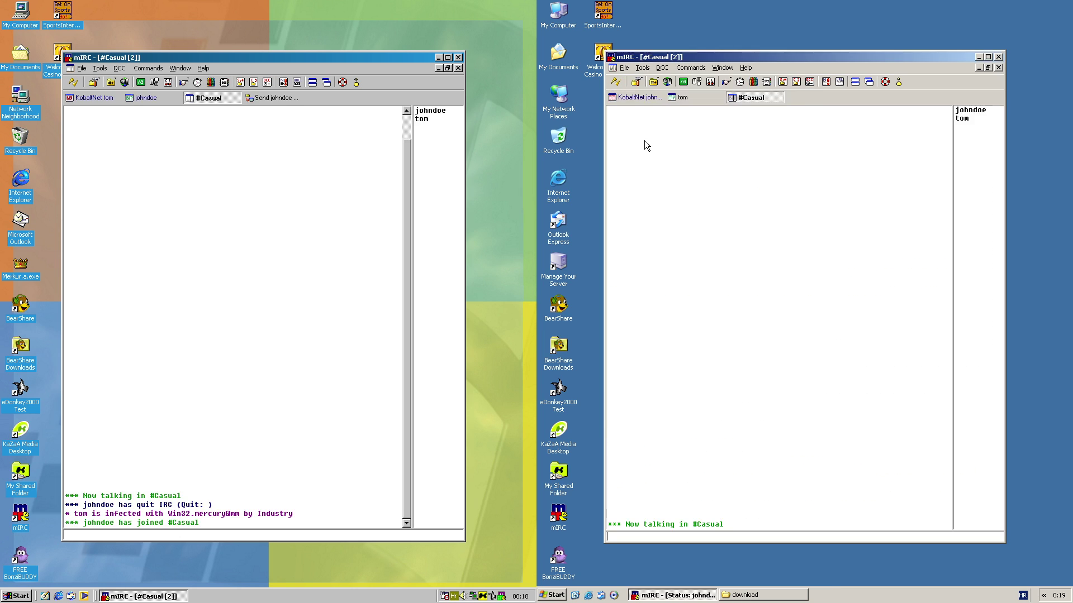
Step: Cancel the repeated screensaver.exe transfer on the second machine and close its download folder
{"action": "left_click", "coordinate": [822, 334]}
{"action": "left_click", "coordinate": [872, 311]}
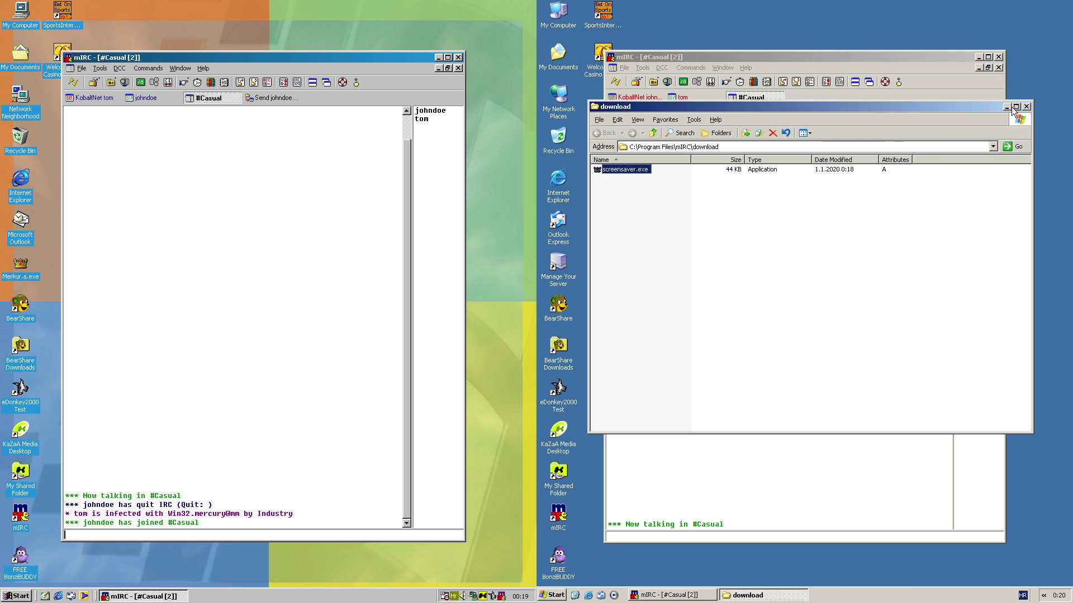
{"action": "left_click", "coordinate": [1025, 106]}
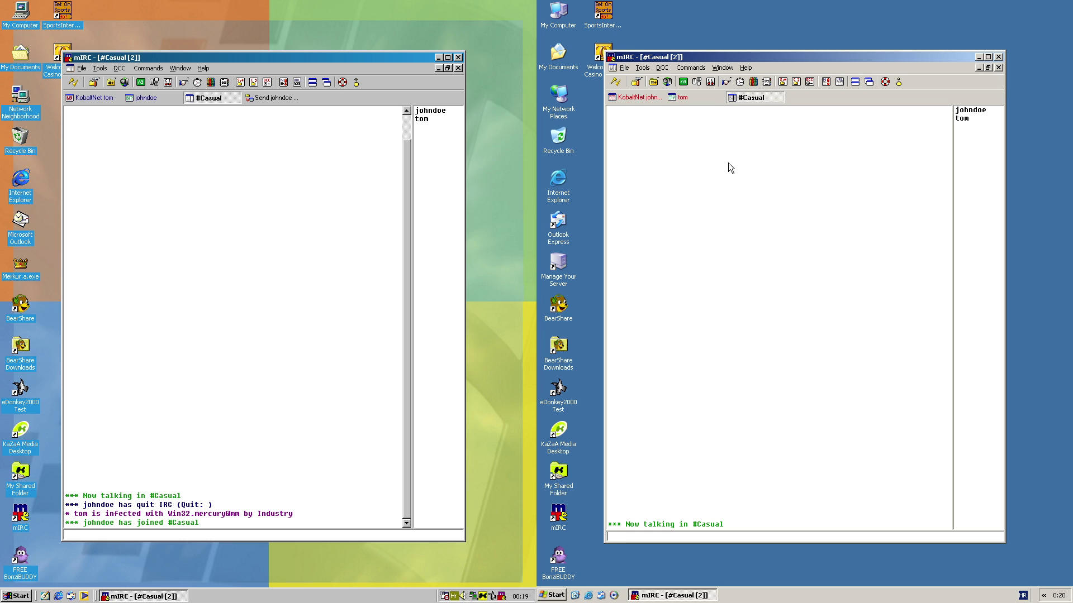
Step: On the second machine, open mIRC's remote script editor to inspect script.ini, and check Outlook Express before closing it
{"action": "left_click", "coordinate": [753, 81]}
{"action": "double_click", "coordinate": [564, 232]}
{"action": "left_click", "coordinate": [668, 209]}
{"action": "left_click", "coordinate": [657, 198]}
{"action": "left_click", "coordinate": [662, 208]}
{"action": "left_click", "coordinate": [988, 90]}
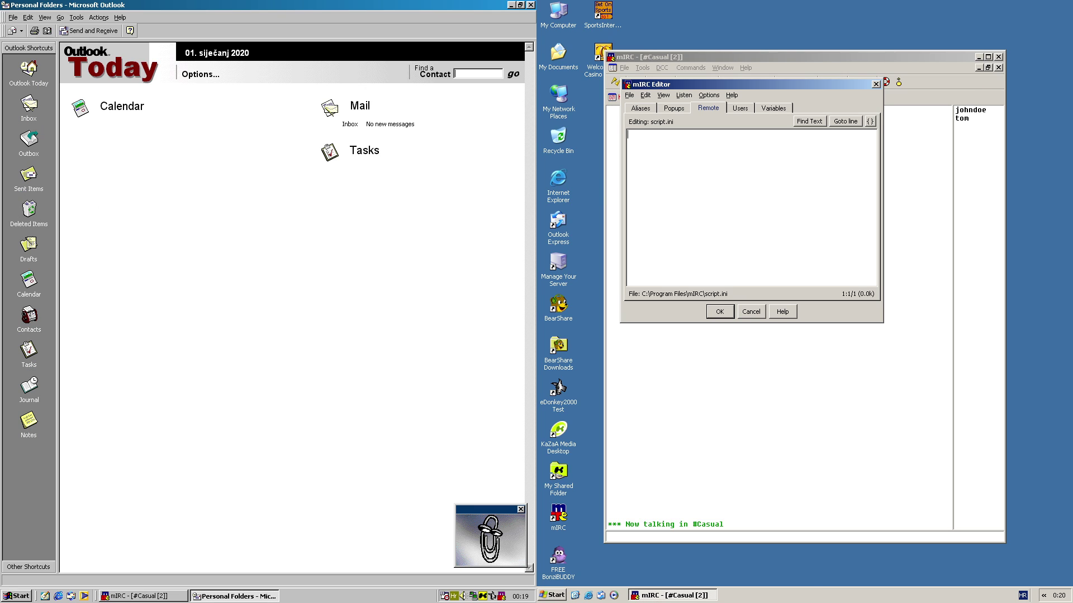
Step: Open the Outlook Inbox on the first machine and check for incoming mail
{"action": "left_click", "coordinate": [25, 112]}
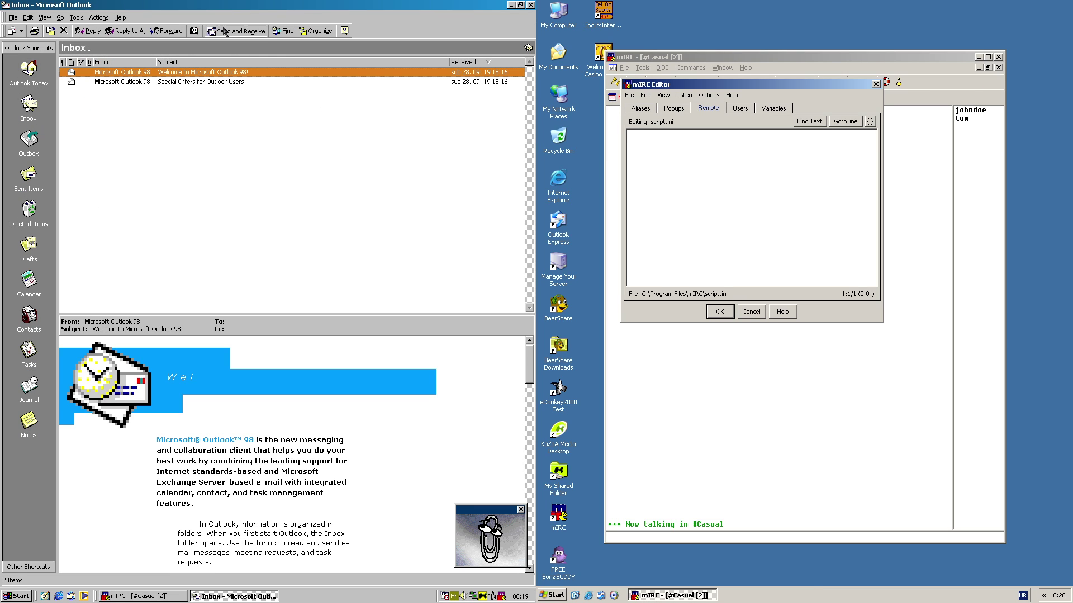
{"action": "left_click", "coordinate": [398, 200]}
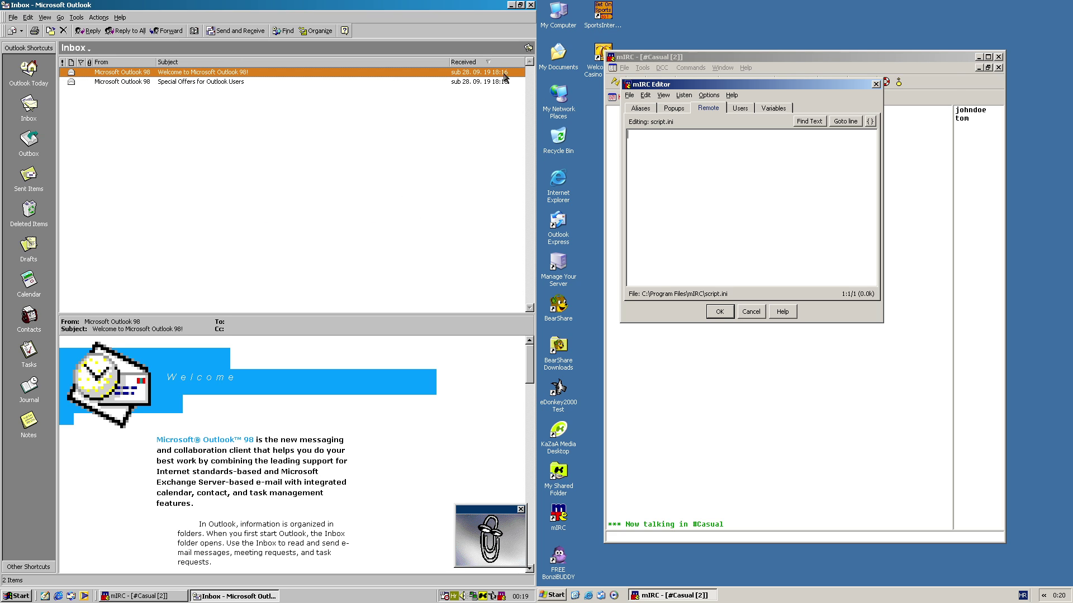
Step: Close Outlook on the first machine, then open the second machine's script.ini in Notepad from mIRC's script loading dialog and read its commands
{"action": "left_click", "coordinate": [530, 5]}
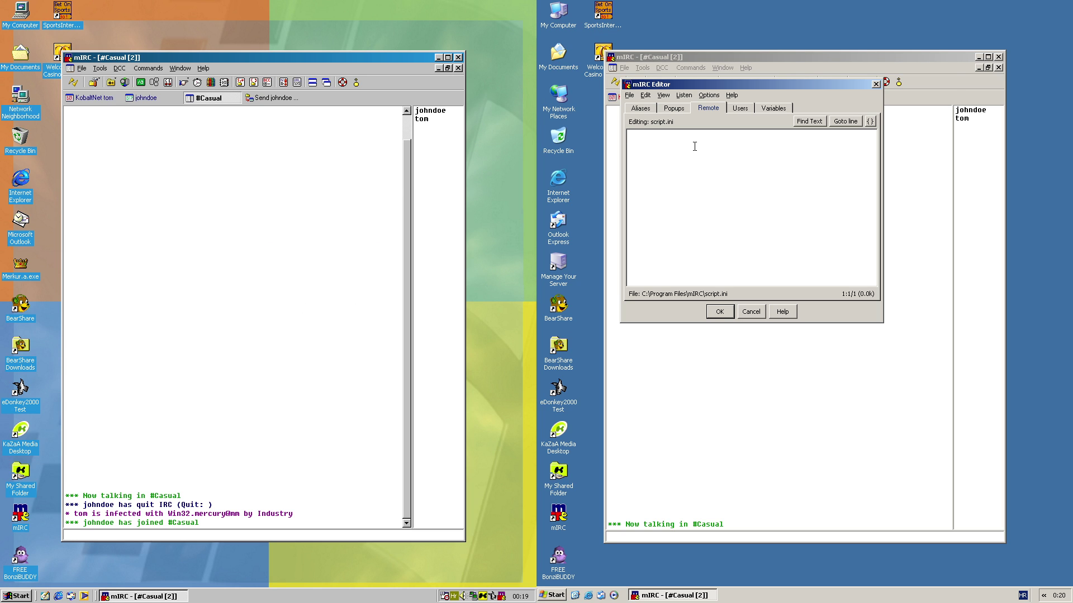
{"action": "left_click", "coordinate": [629, 92]}
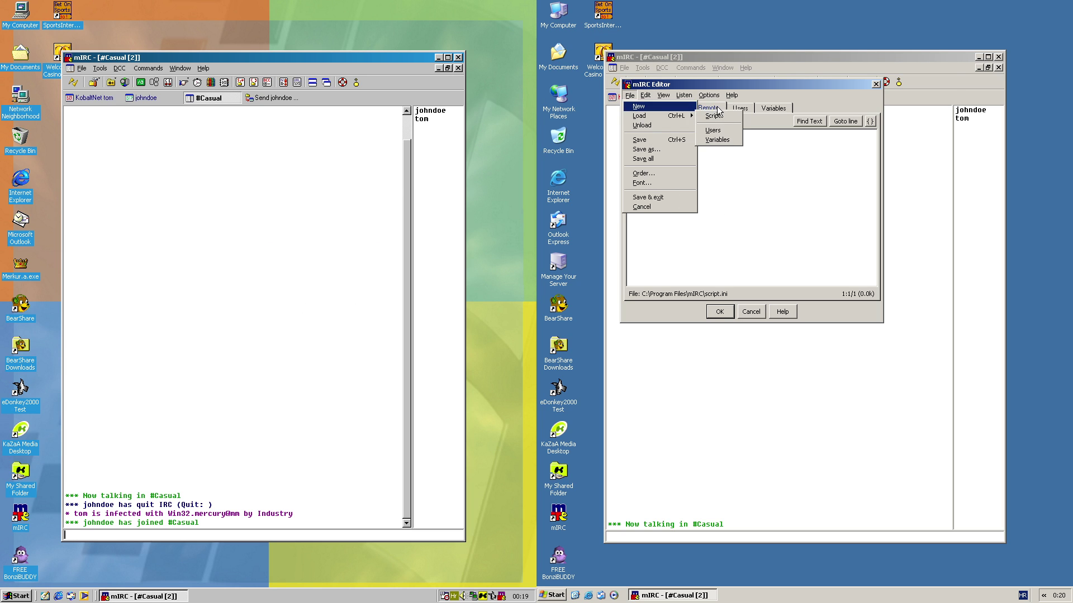
{"action": "left_click", "coordinate": [713, 116]}
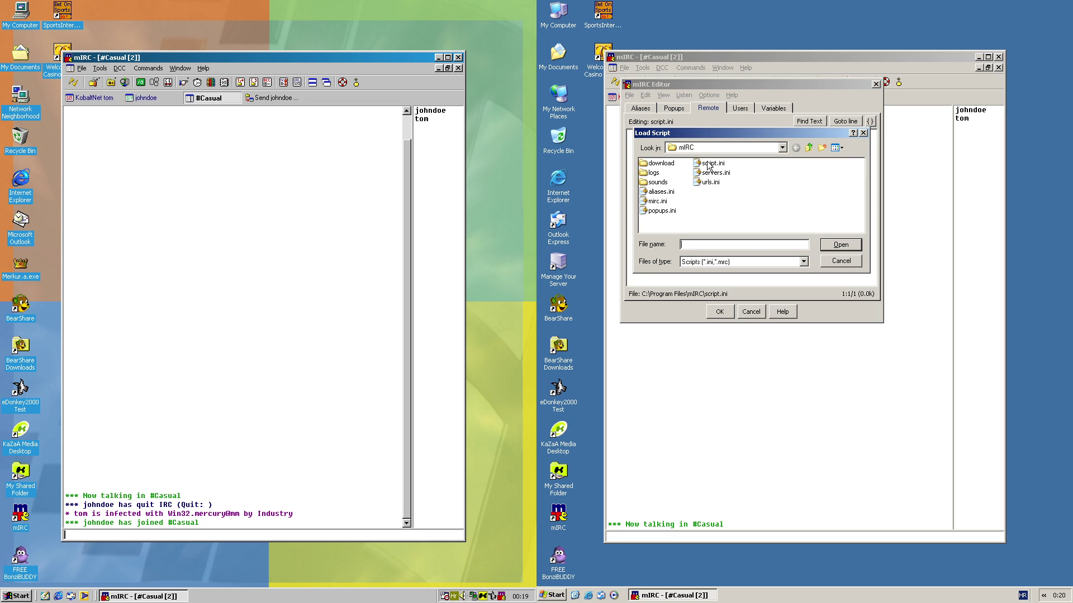
{"action": "double_click", "coordinate": [709, 163]}
{"action": "left_click", "coordinate": [629, 93]}
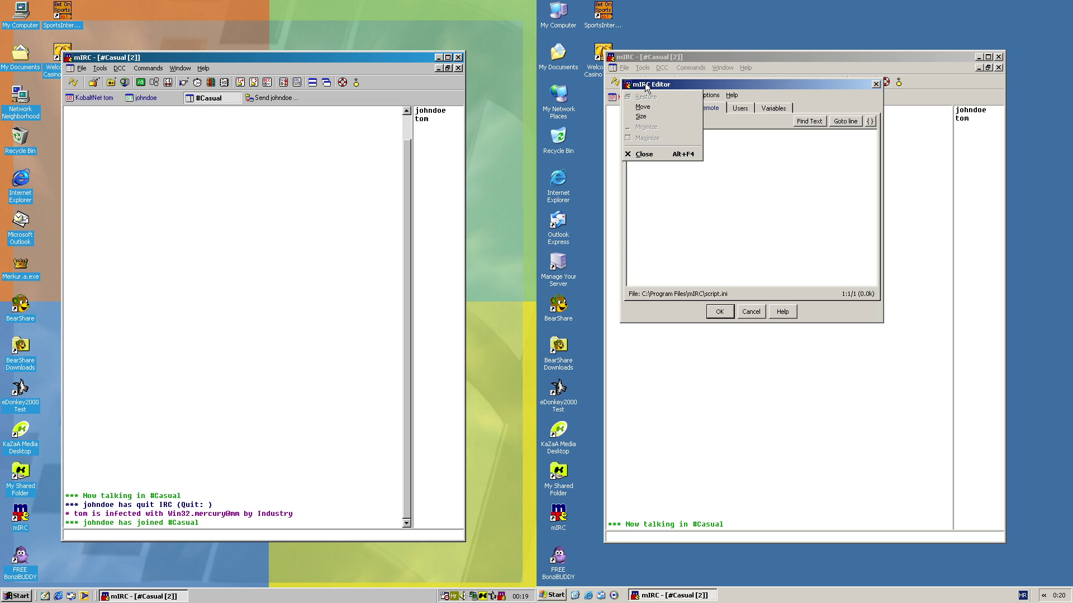
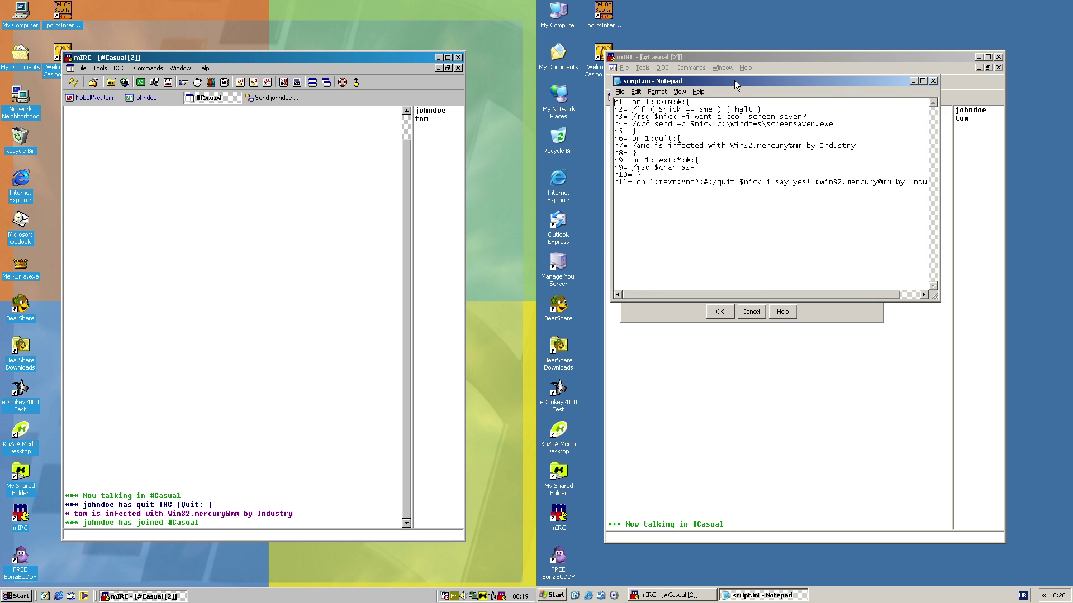
{"action": "left_click_drag", "start_coordinate": [734, 78], "coordinate": [733, 303]}
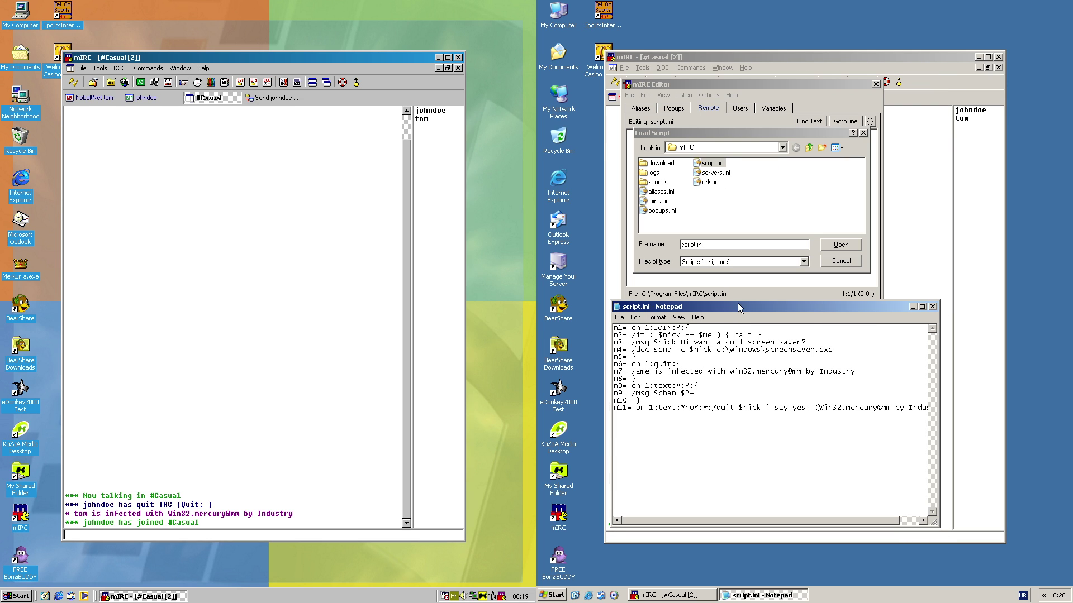
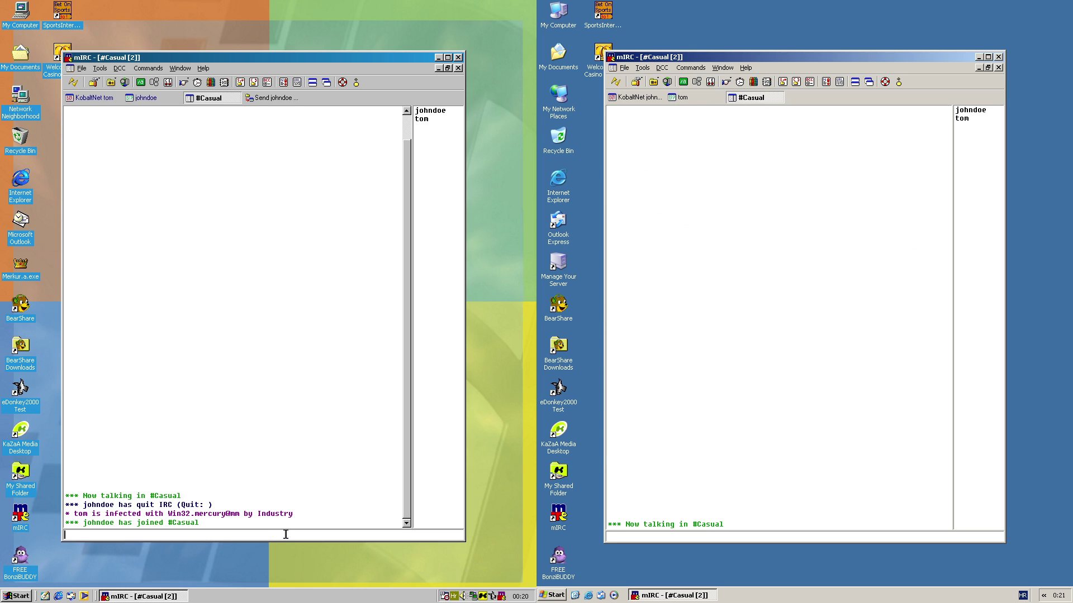
Step: From the first machine, send "The quick brown fox jumps over the lazy dog." and a separate "no" to #Casual
{"action": "type", "text": "The quick brown fox jumps over ht"}
{"action": "key", "text": "BackSpace"}
{"action": "key", "text": "BackSpace"}
{"action": "type", "text": "the l"}
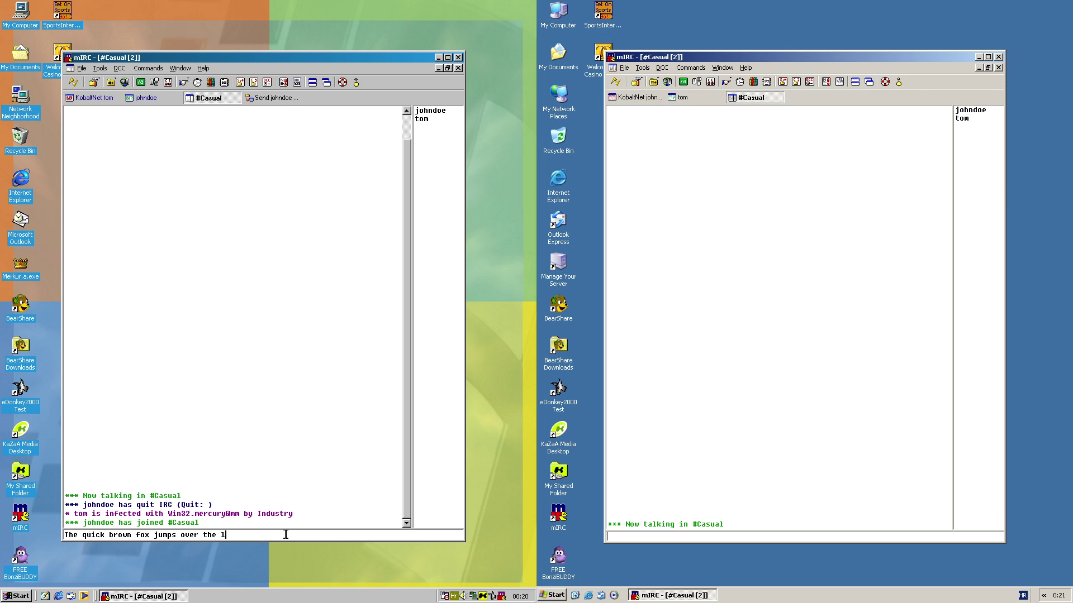
{"action": "type", "text": "azy dog."}
{"action": "key", "text": "Return"}
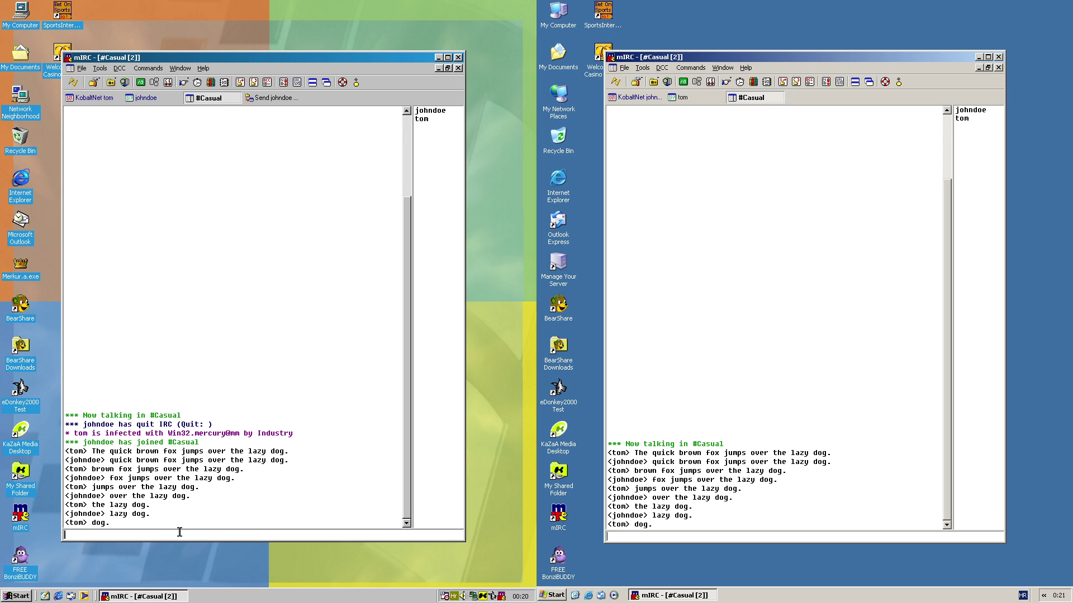
{"action": "type", "text": "no"}
{"action": "key", "text": "Return"}
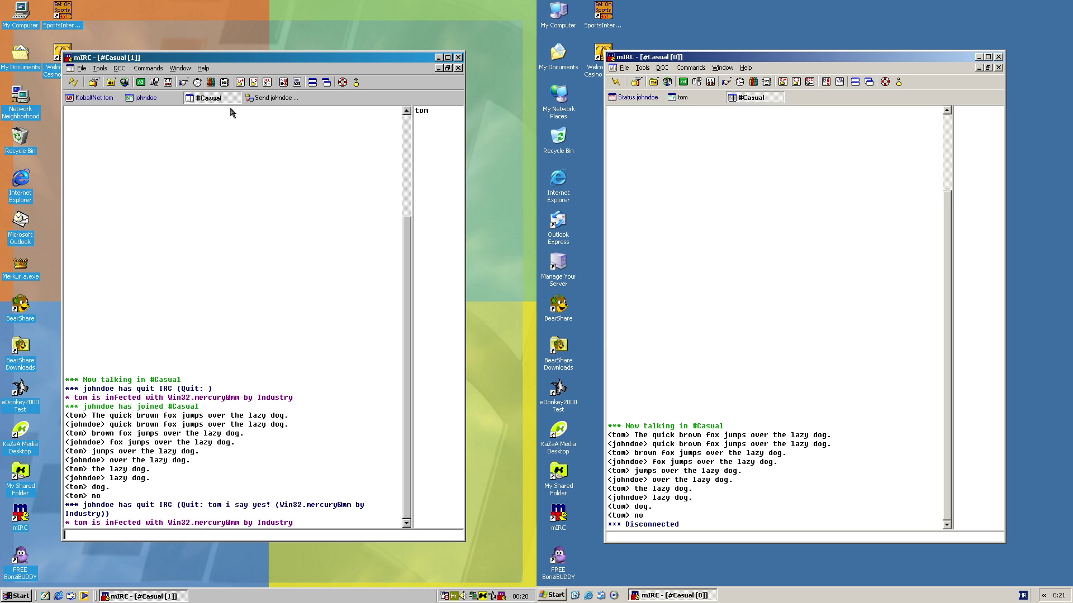
Step: Reconnect the second machine's mIRC to the IRC server, rejoin #Casual and cancel the offered screensaver.exe transfer
{"action": "left_click", "coordinate": [615, 82]}
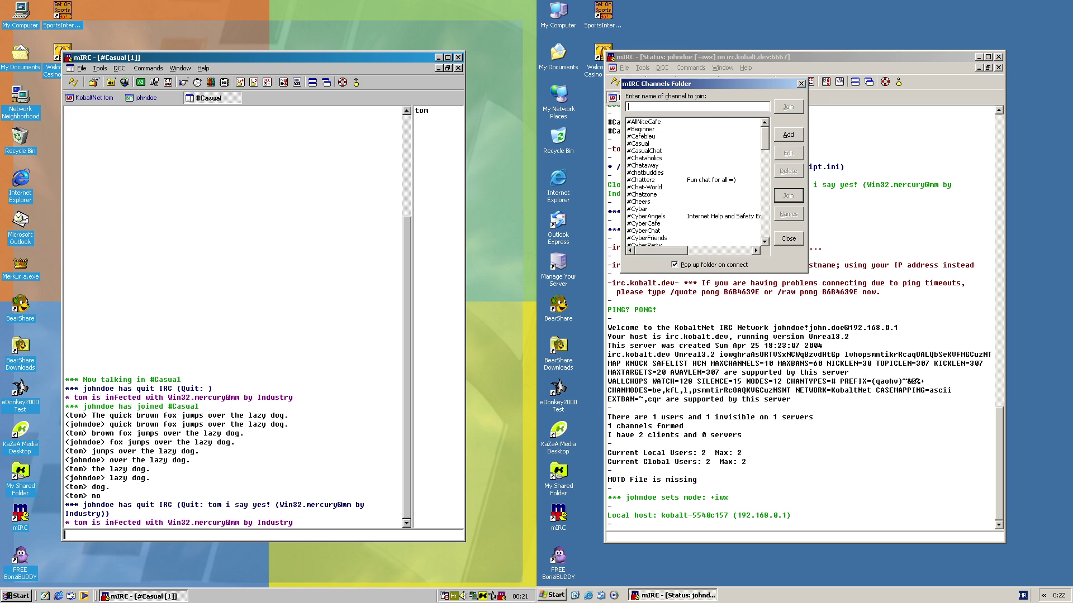
{"action": "double_click", "coordinate": [641, 144]}
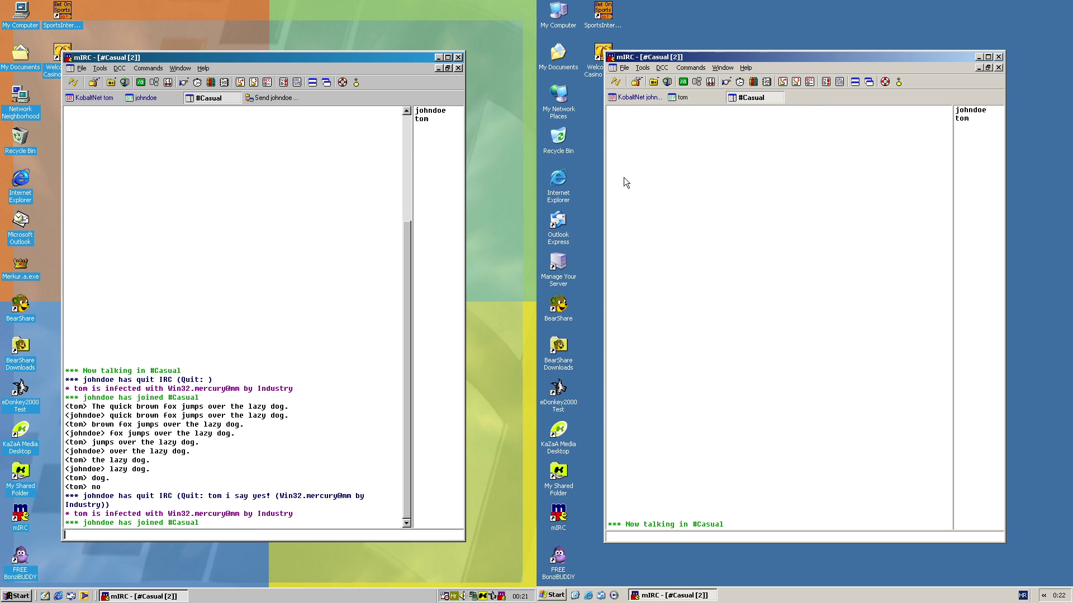
{"action": "left_click", "coordinate": [822, 336]}
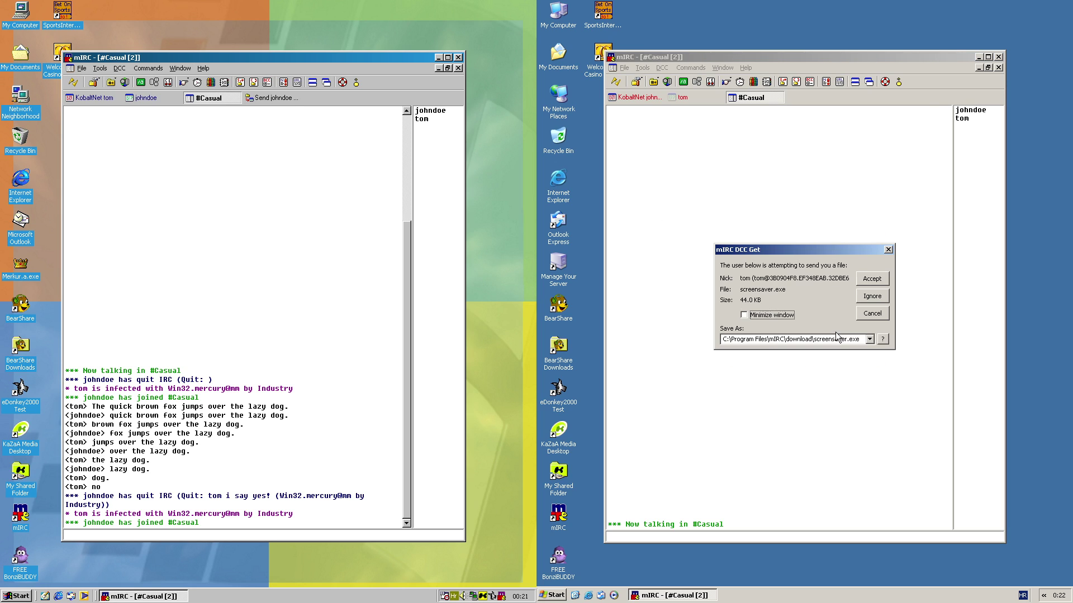
{"action": "left_click", "coordinate": [871, 313]}
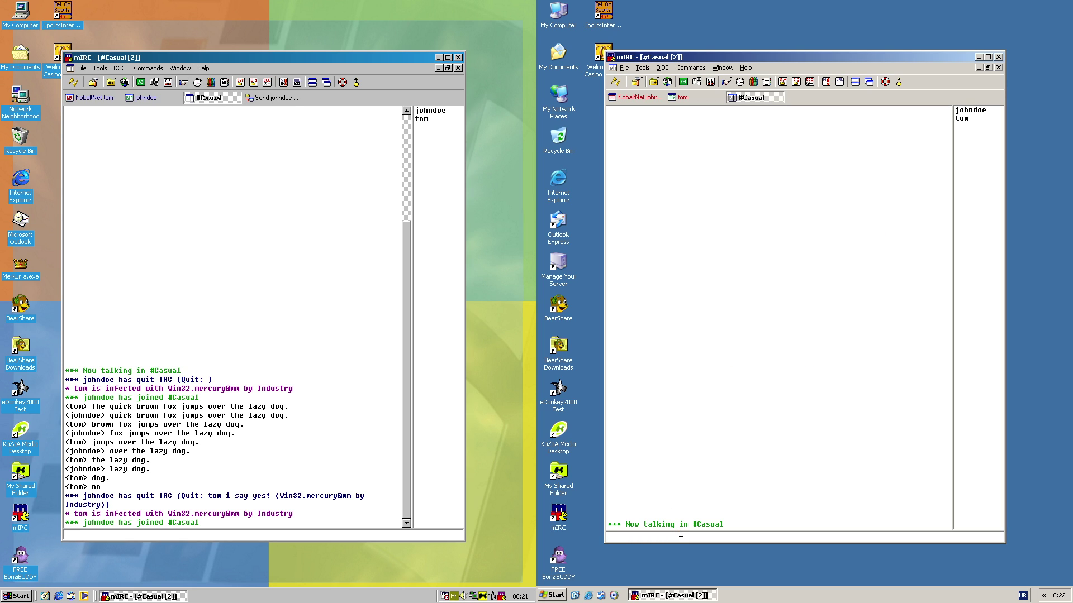
Step: Disconnect the first machine from IRC with /quit, then reconnect it to the server and rejoin #Casual
{"action": "type", "text": "/quit"}
{"action": "key", "text": "Return"}
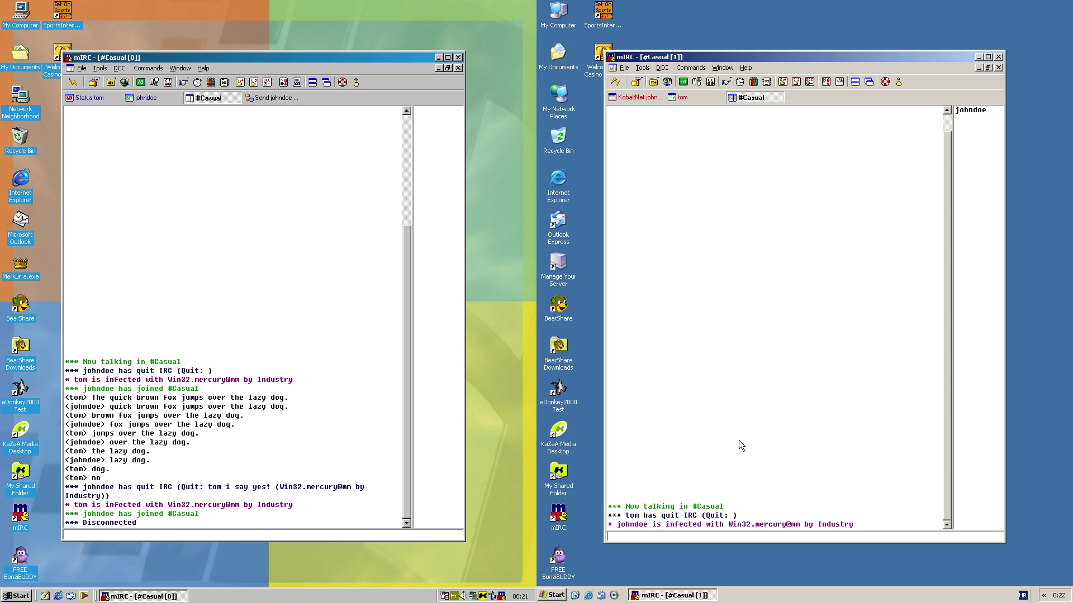
{"action": "left_click", "coordinate": [74, 84]}
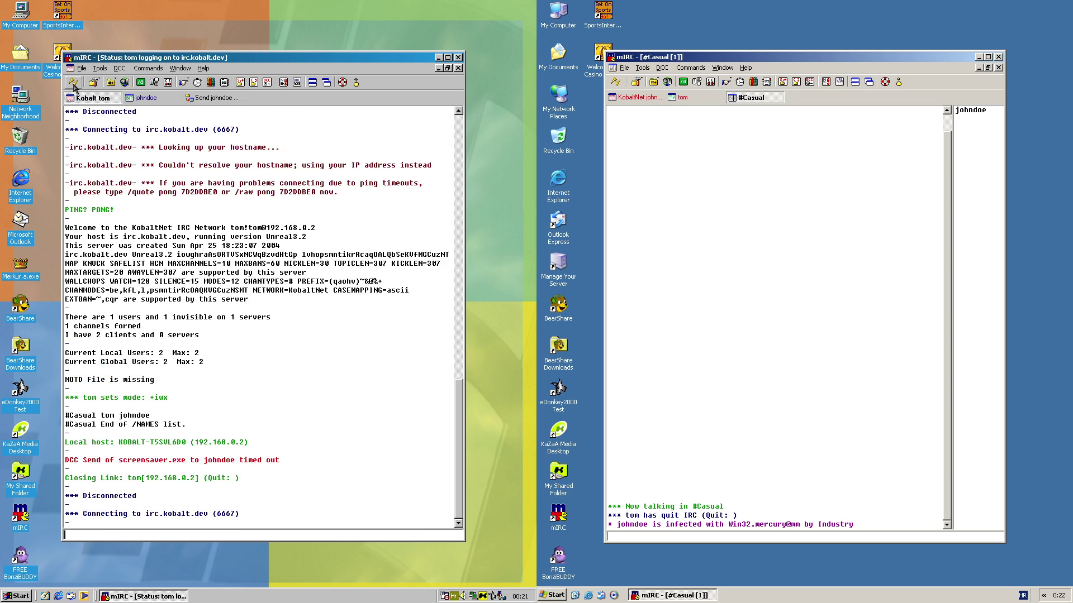
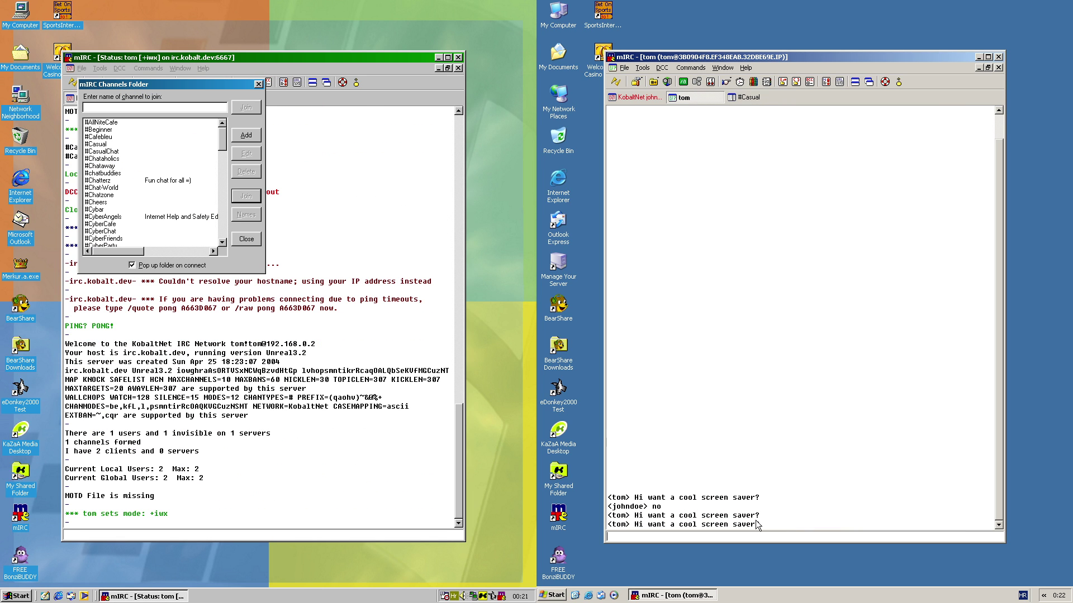
{"action": "double_click", "coordinate": [122, 144]}
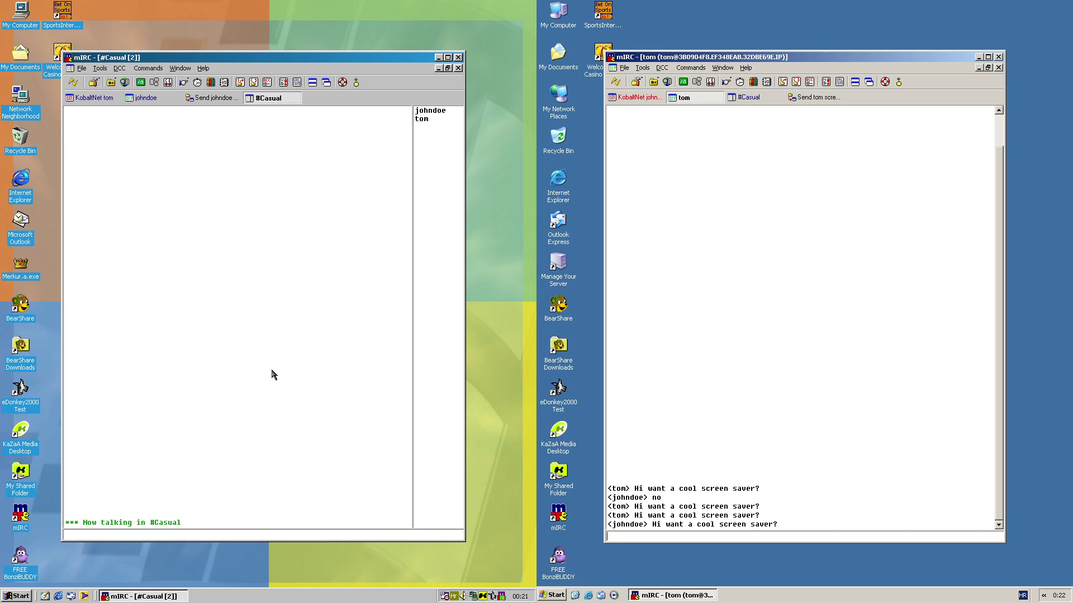
Step: Accept the screensaver.exe file offered to the first machine and close its transfer window
{"action": "left_click", "coordinate": [277, 335]}
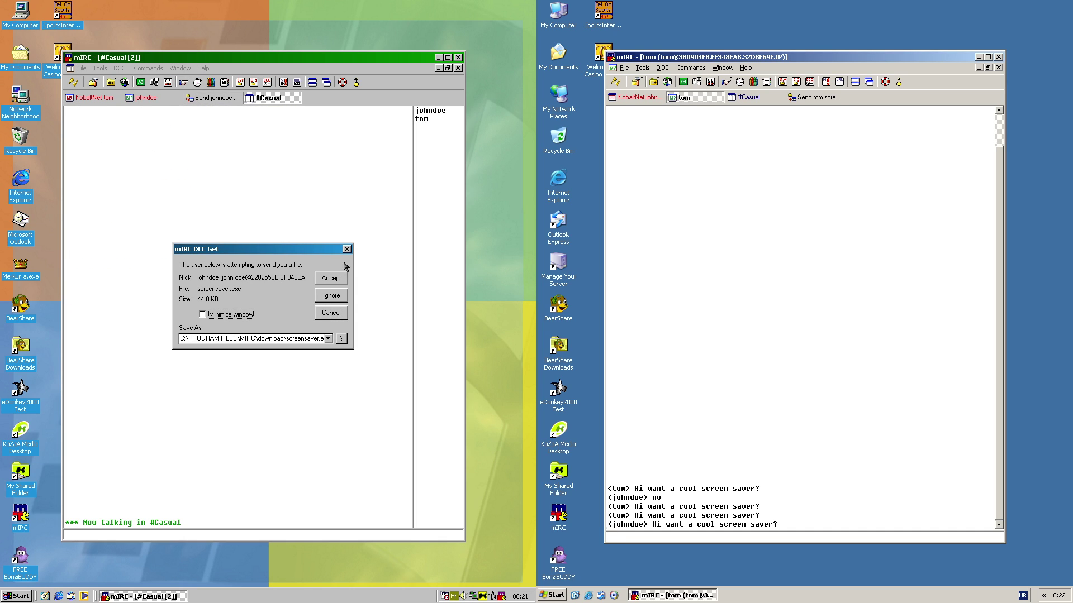
{"action": "left_click", "coordinate": [338, 279]}
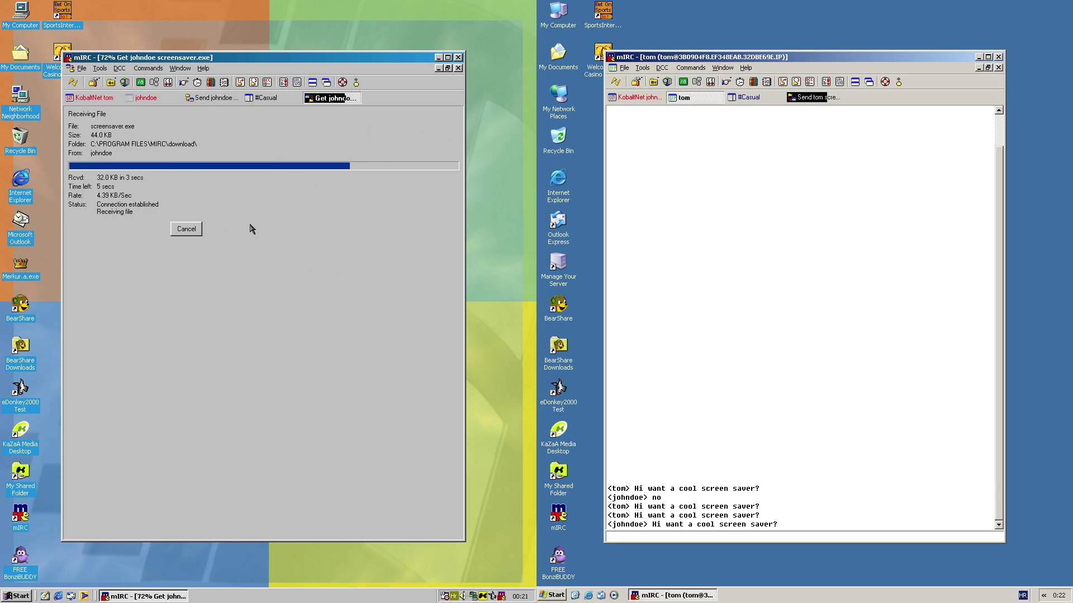
{"action": "left_click", "coordinate": [186, 229]}
Step: Review the private chat and server status windows on both machines, and the second machine's #Casual channel
{"action": "left_click", "coordinate": [143, 98]}
{"action": "left_click", "coordinate": [109, 100]}
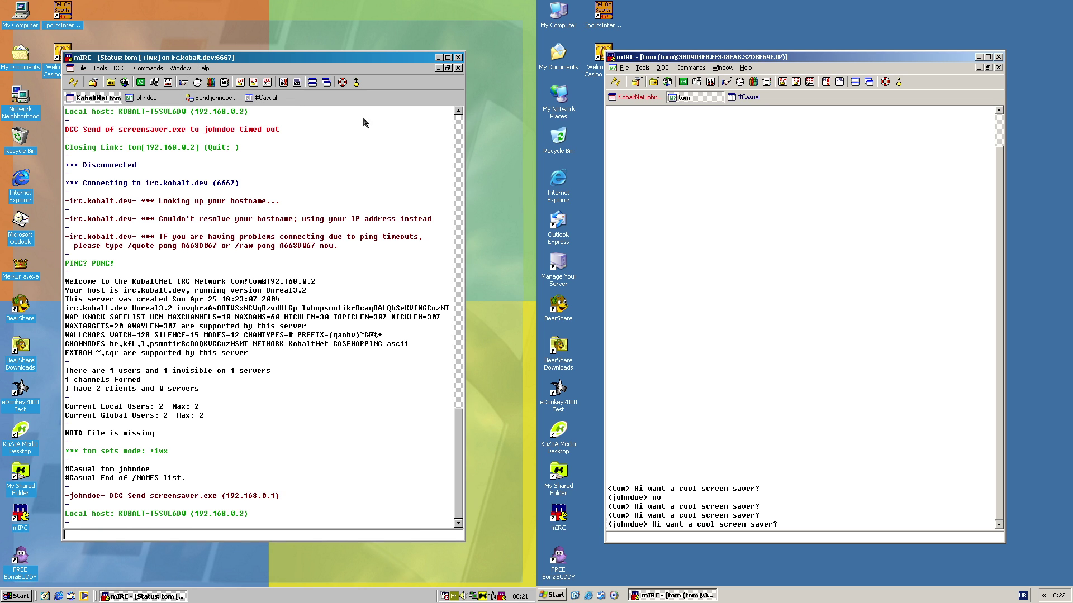
{"action": "left_click", "coordinate": [748, 97]}
{"action": "left_click", "coordinate": [683, 97]}
{"action": "left_click", "coordinate": [634, 97]}
{"action": "left_click", "coordinate": [734, 99]}
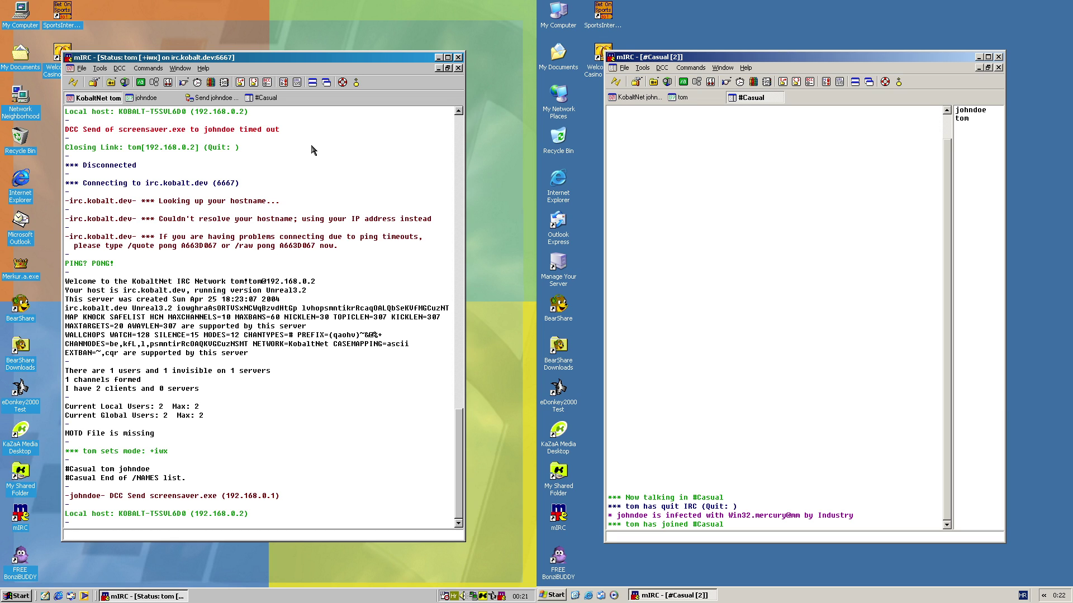
Step: Exit mIRC on the first machine, confirming the exit, and close mIRC on the second machine as well
{"action": "left_click", "coordinate": [458, 57]}
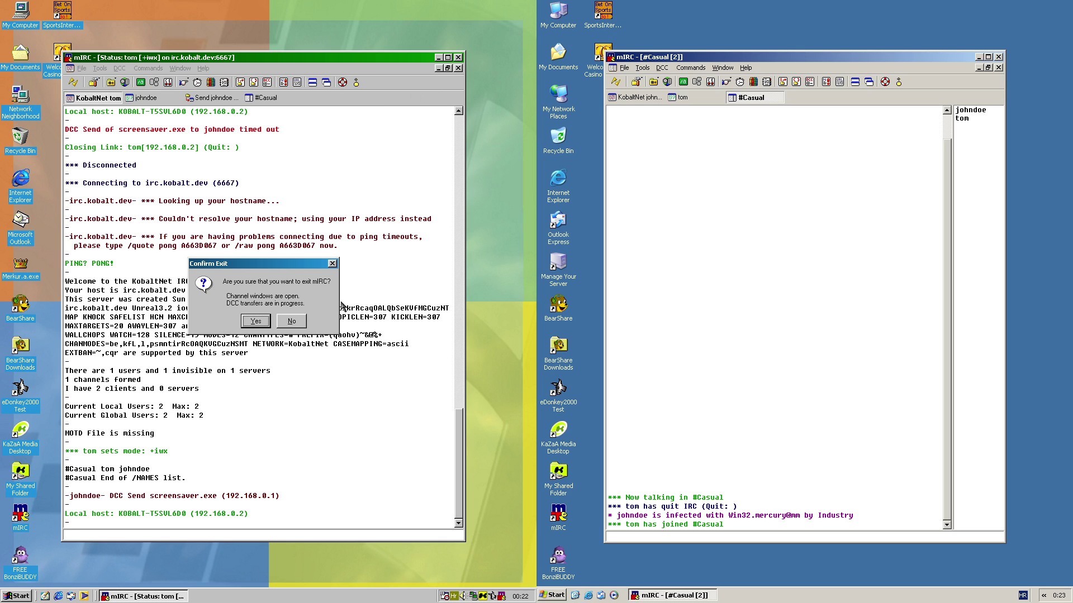
{"action": "left_click", "coordinate": [257, 322]}
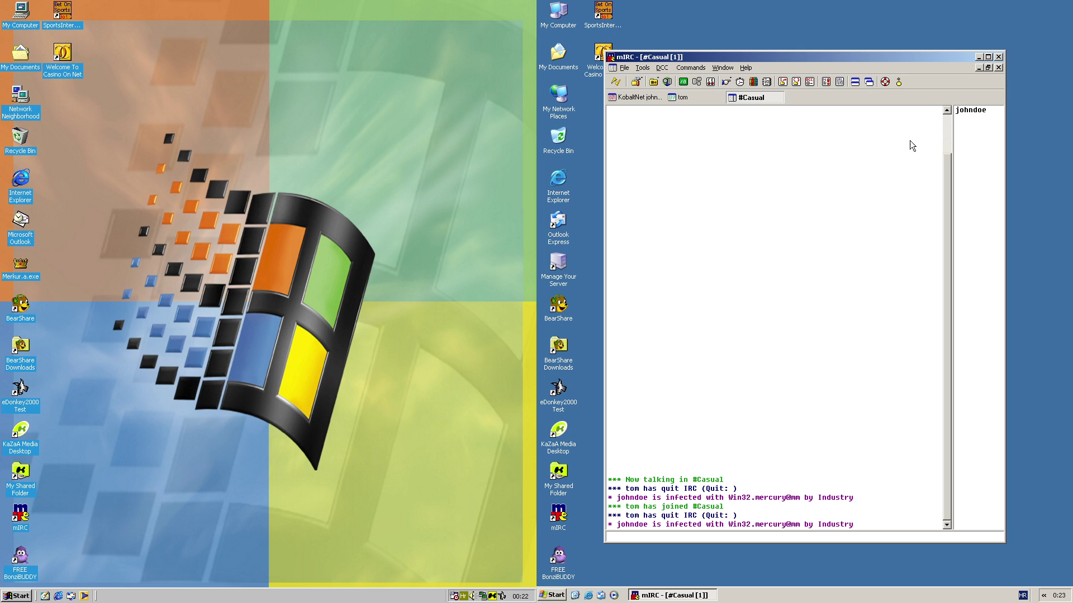
{"action": "left_click", "coordinate": [998, 56]}
{"action": "left_click", "coordinate": [804, 323]}
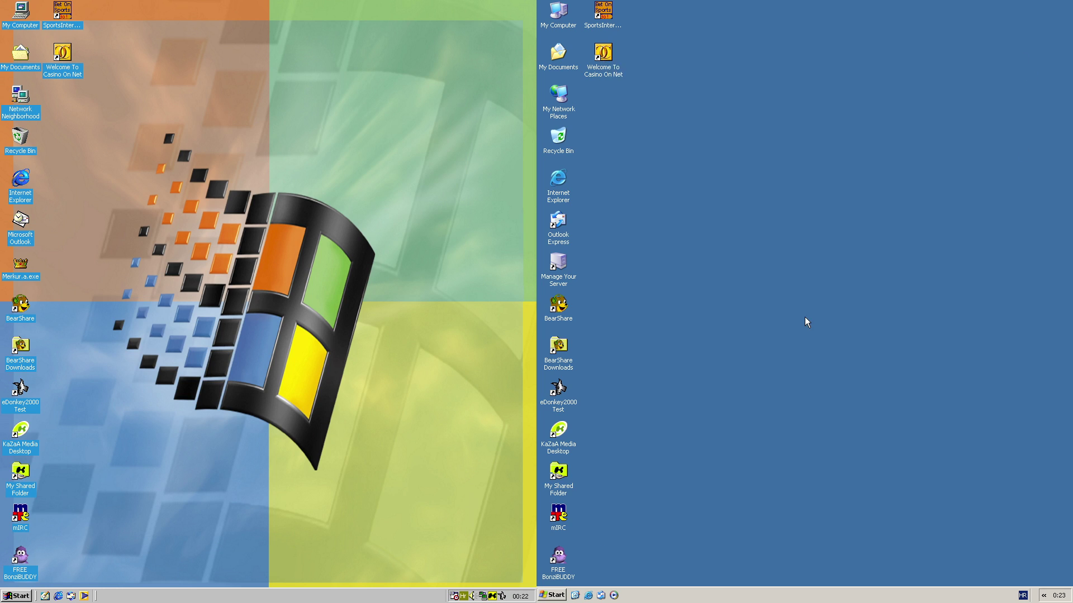